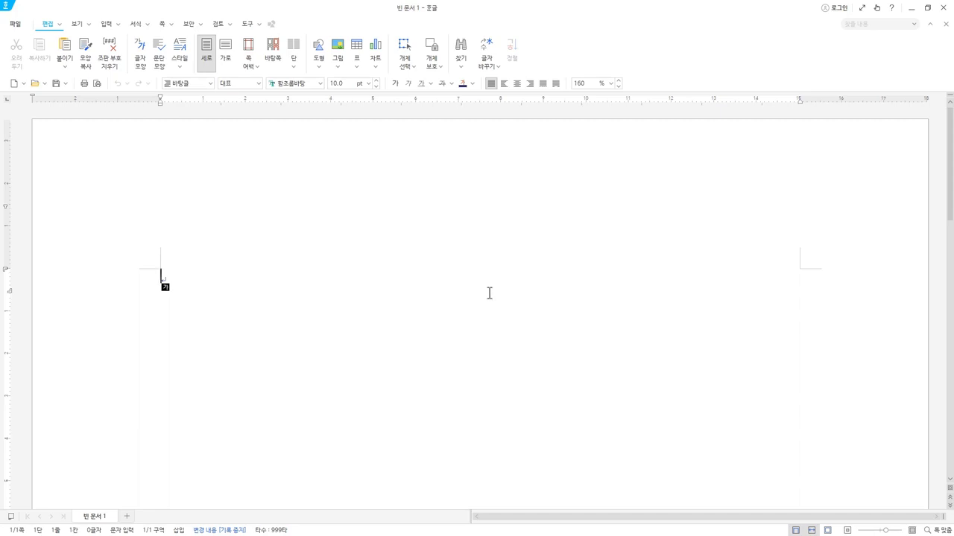
left_click(134, 26)
left_click(48, 25)
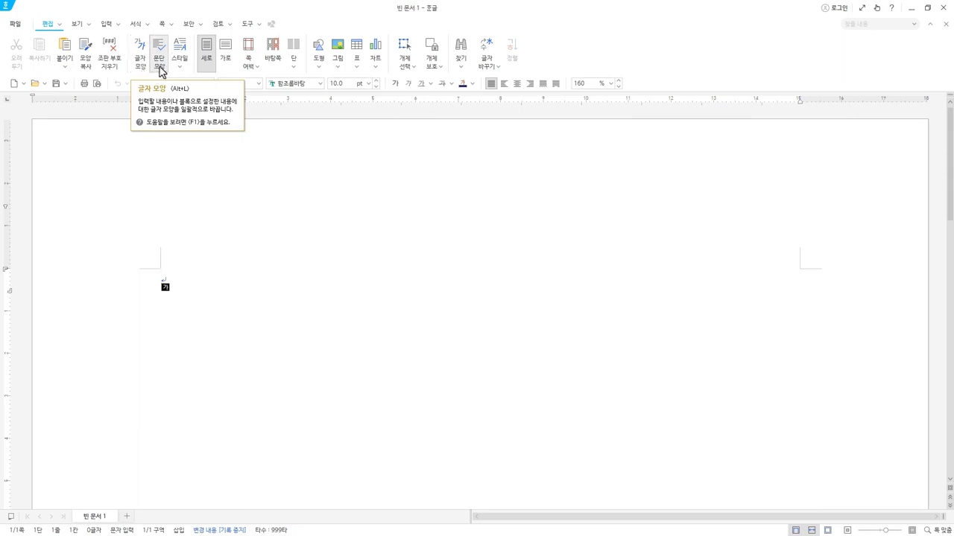
left_click(59, 25)
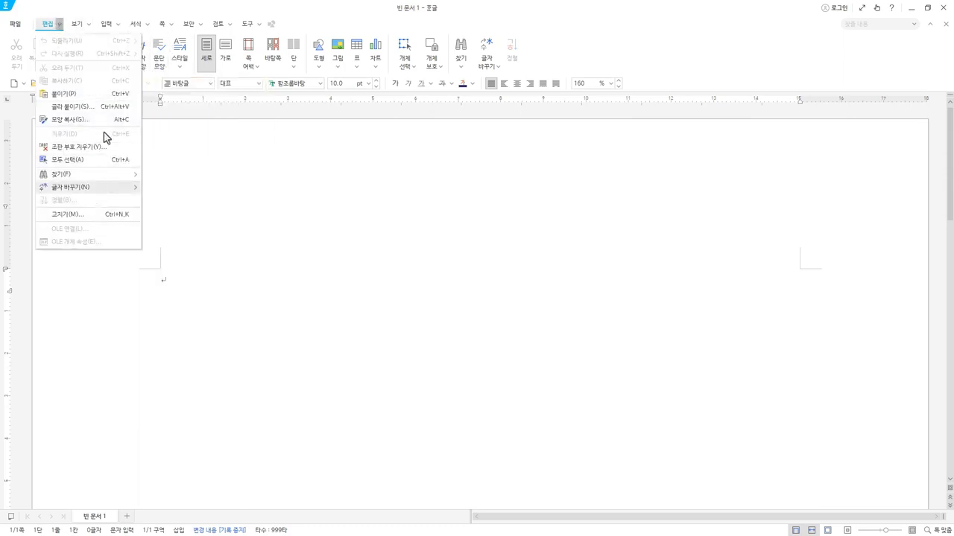
mouse_move(95, 190)
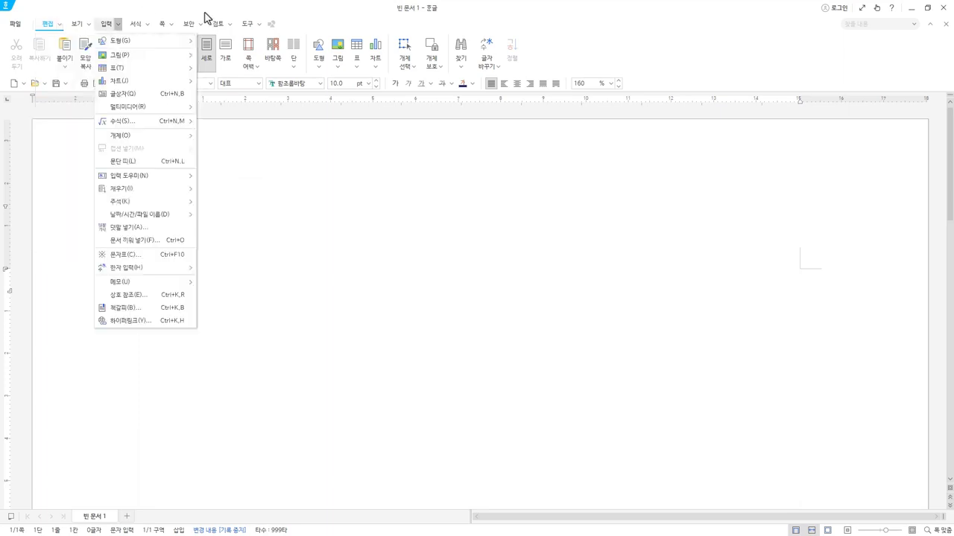
left_click(135, 10)
left_click(137, 27)
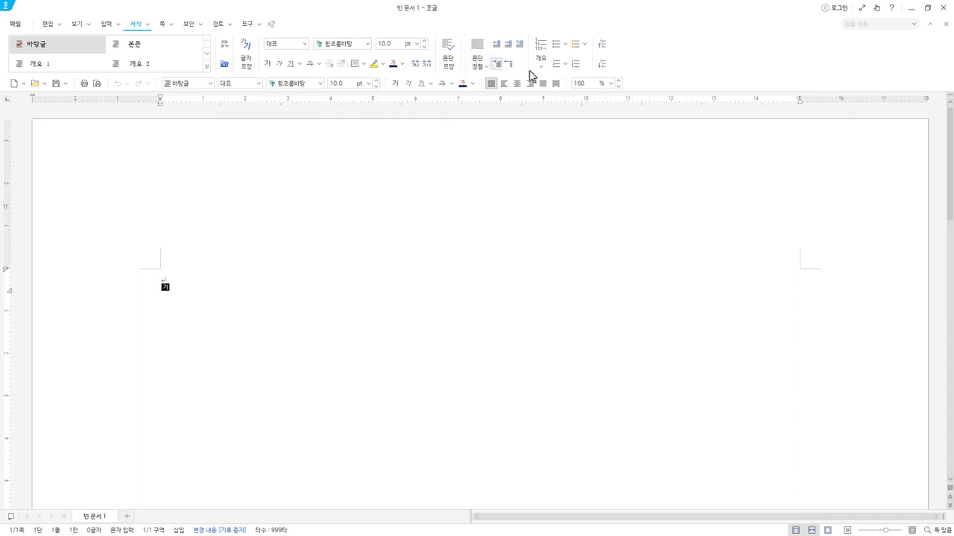
left_click(147, 24)
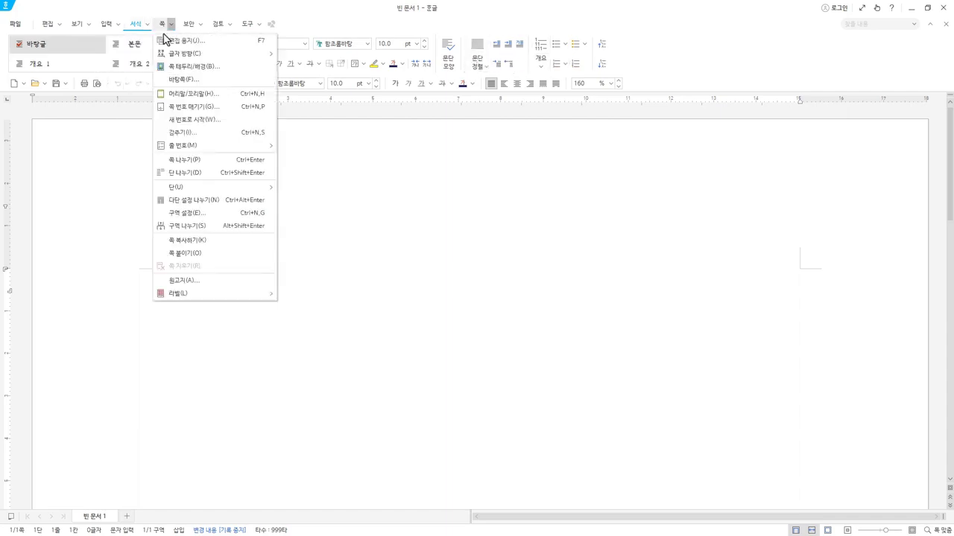
left_click(324, 25)
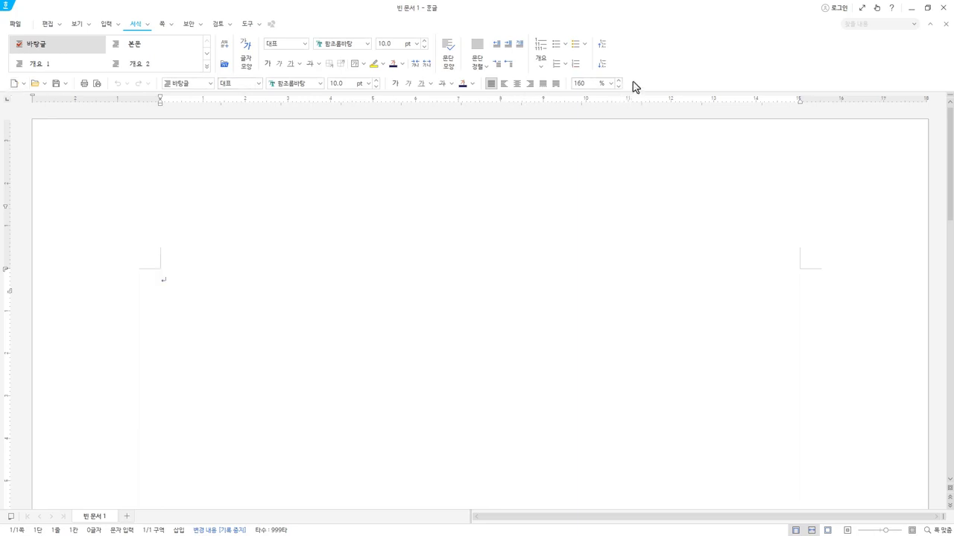
key("Hangul")
left_click(472, 83)
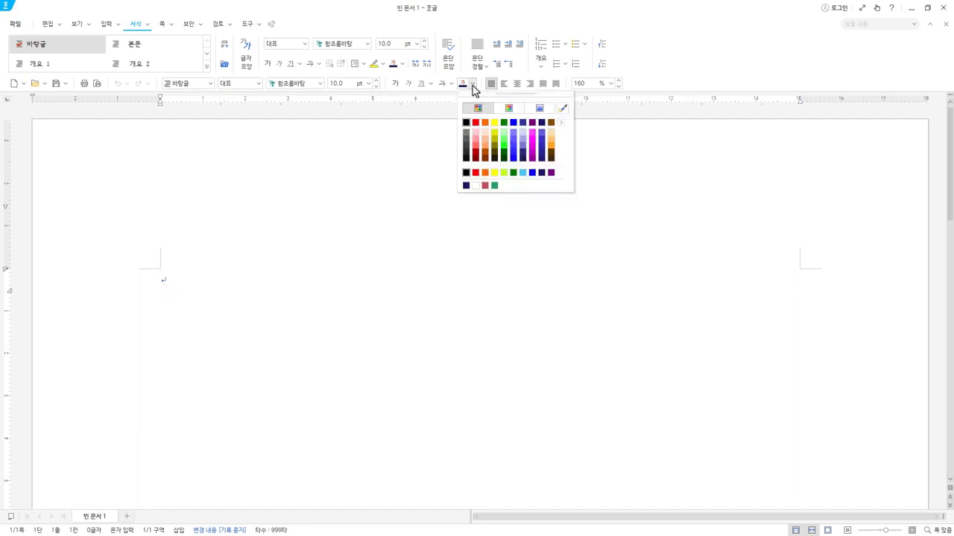
left_click(472, 83)
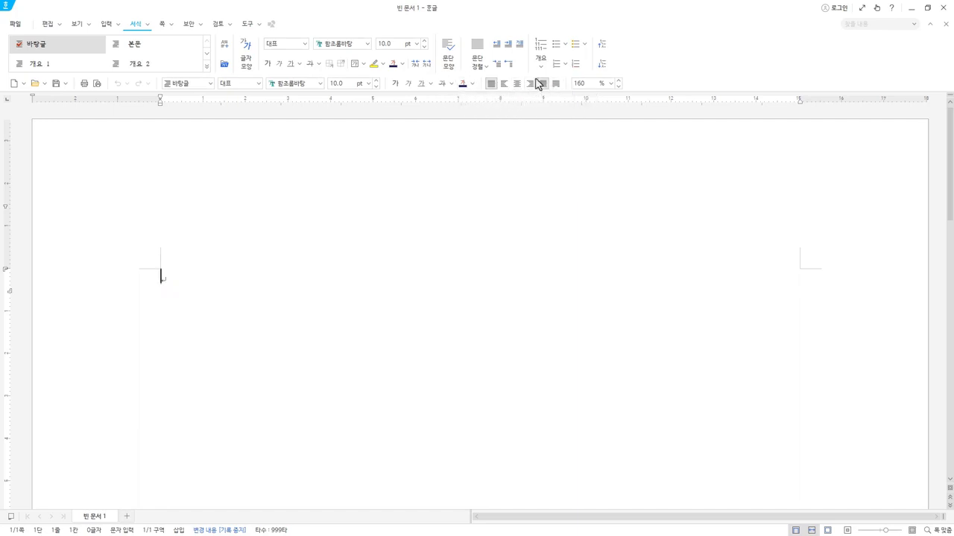
left_click(610, 83)
left_click(642, 82)
left_click(48, 24)
left_click(76, 24)
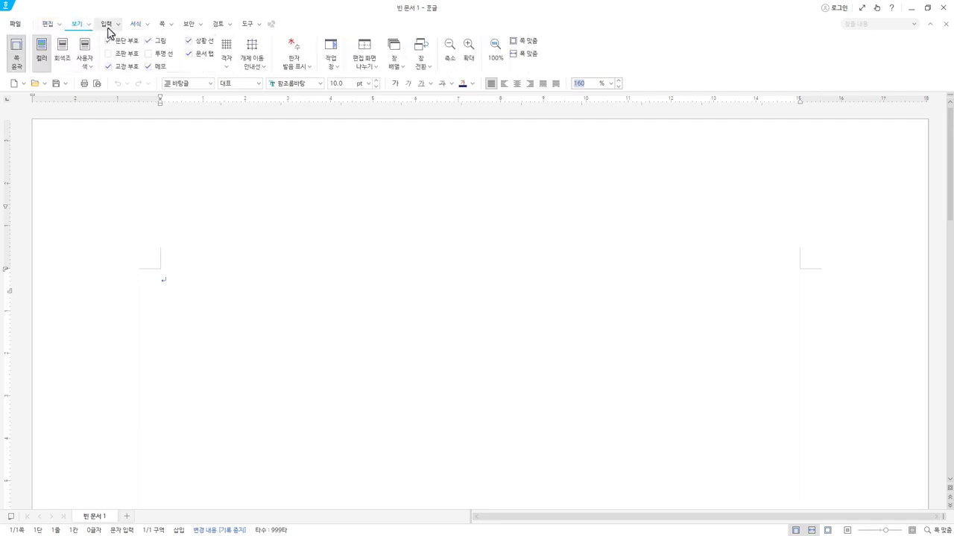
left_click(106, 24)
left_click(136, 24)
left_click(164, 27)
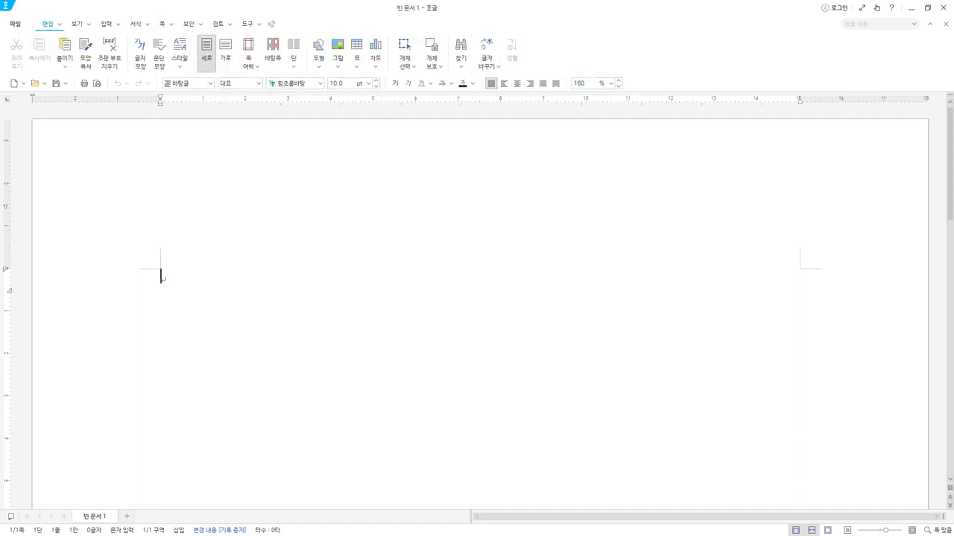
key("Hangul")
Switch to File Explorer and open 글자 모양.hwp and 글자 모양(풀이결과).hwp from the PART 01. 시험 유형 따라하기 folder.
key("alt+Tab")
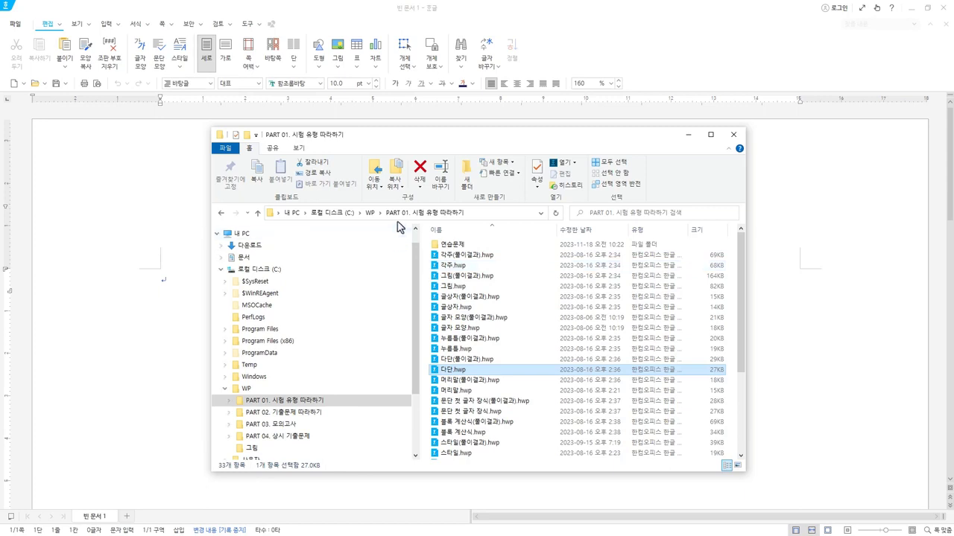
double_click(467, 334)
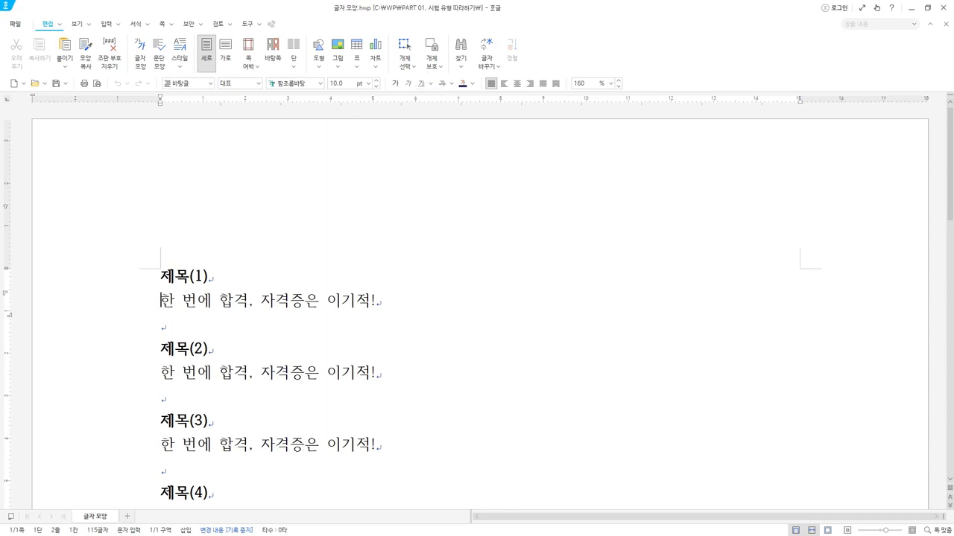
key("alt+Tab")
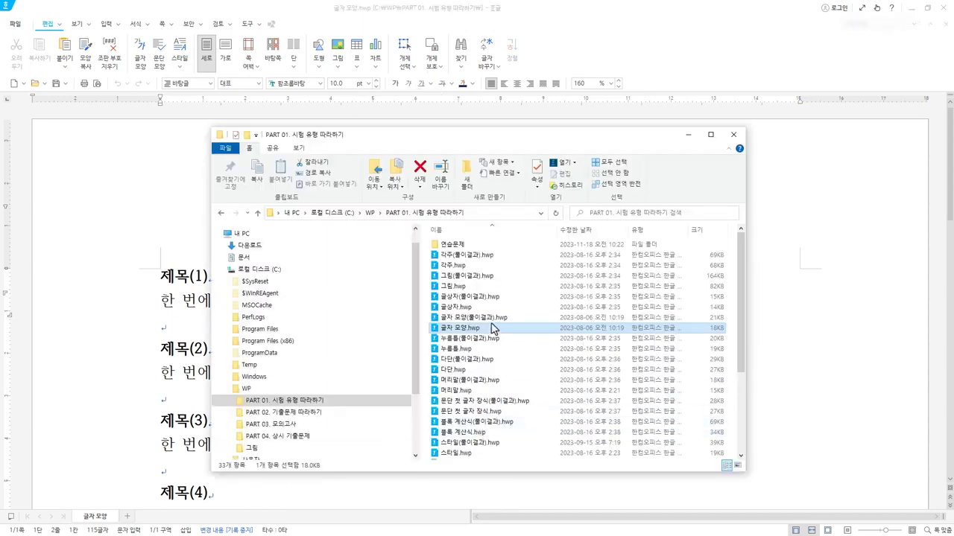
left_click(491, 320)
key("Return")
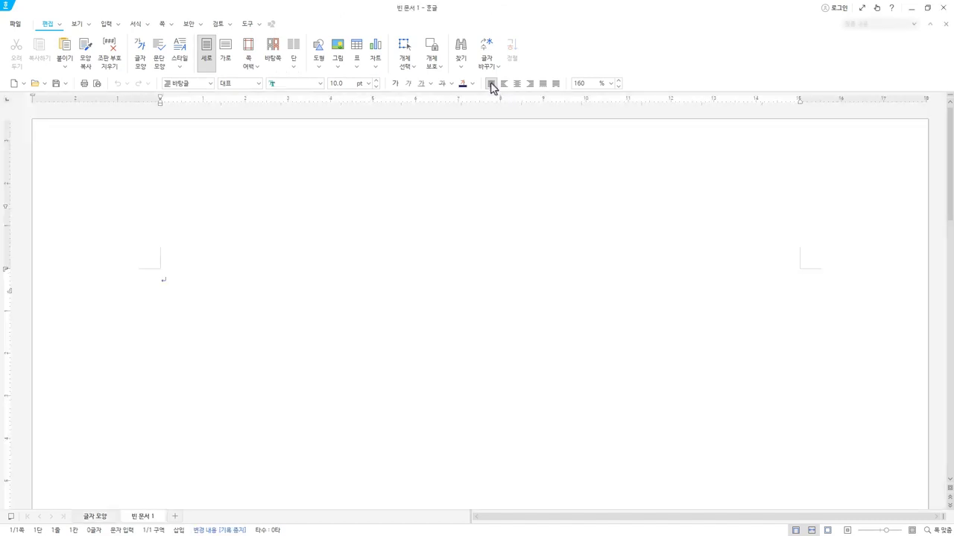
Compare the 글자 모양 practice document with the finished 글자 모양(풀이결과) document and return to the practice document.
left_click(95, 517)
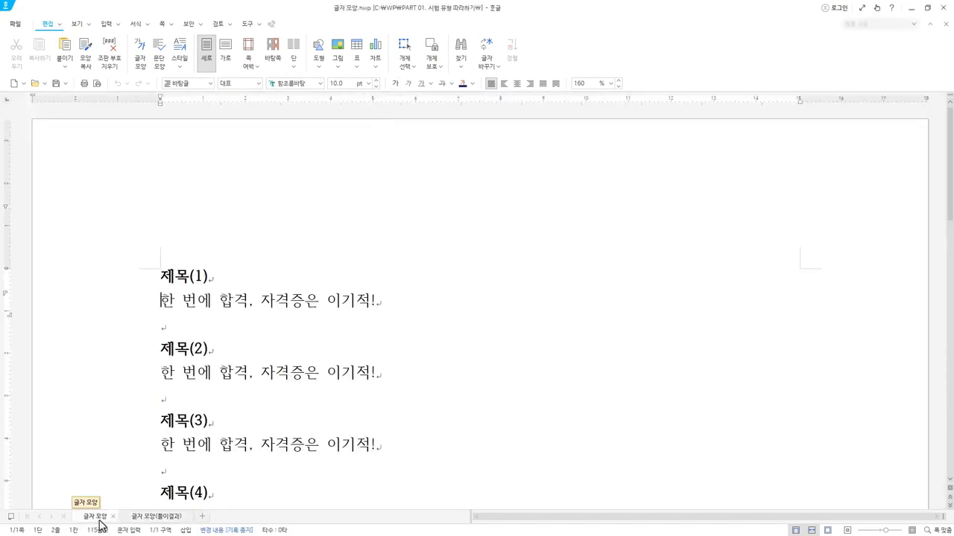
left_click(165, 520)
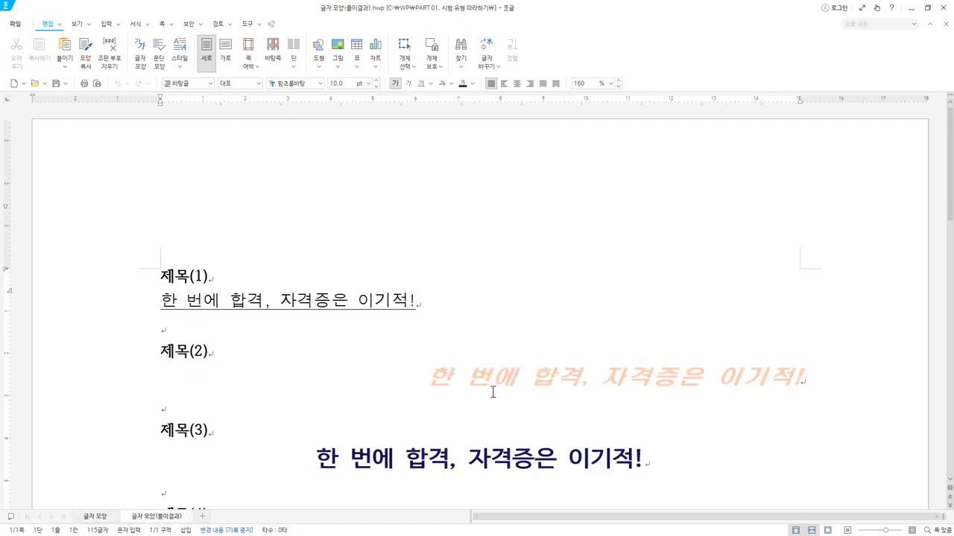
left_click(104, 518)
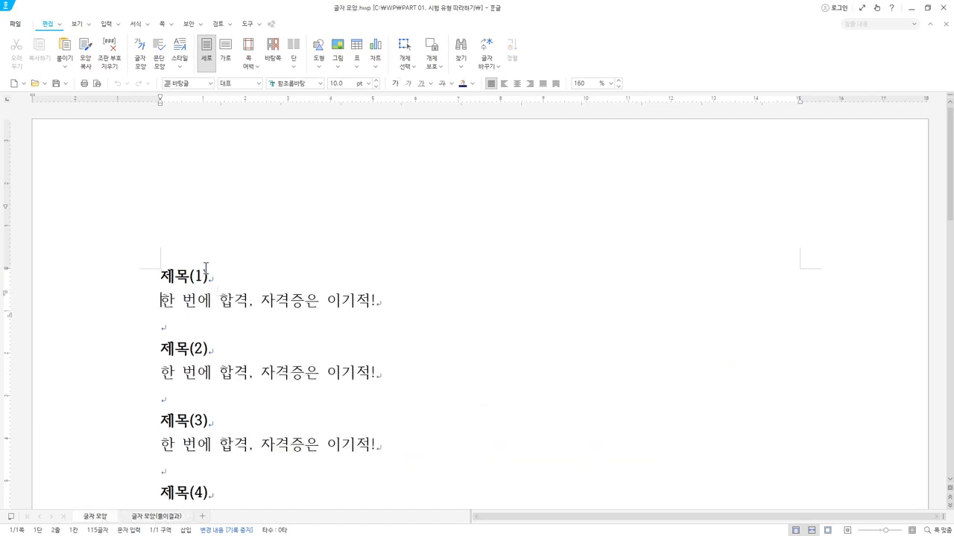
Review the headings 제목(1) to 제목(5) and the sentences under the first two headings in the practice document.
left_click_drag(222, 277, 154, 277)
left_click_drag(218, 350, 134, 351)
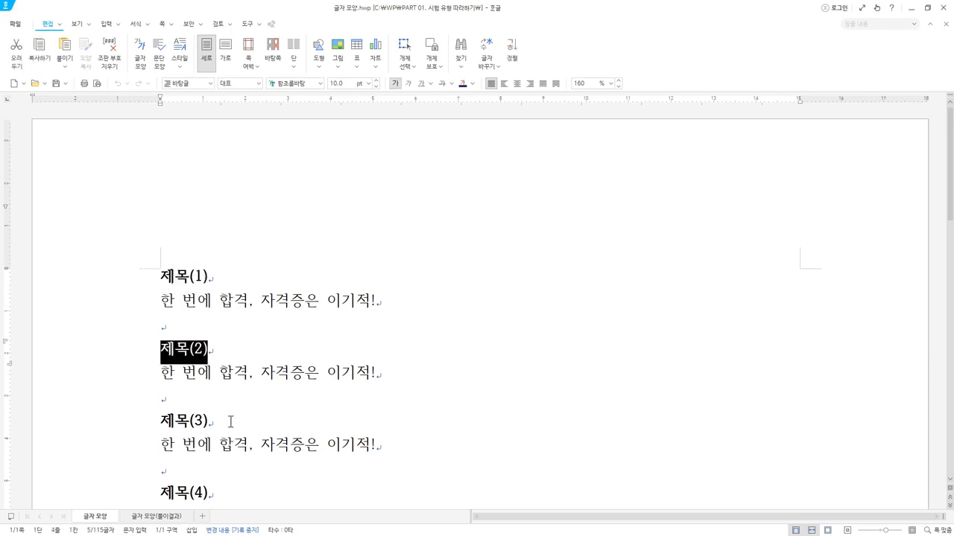
scroll(230, 419, "down", 3)
left_click_drag(221, 432, 141, 432)
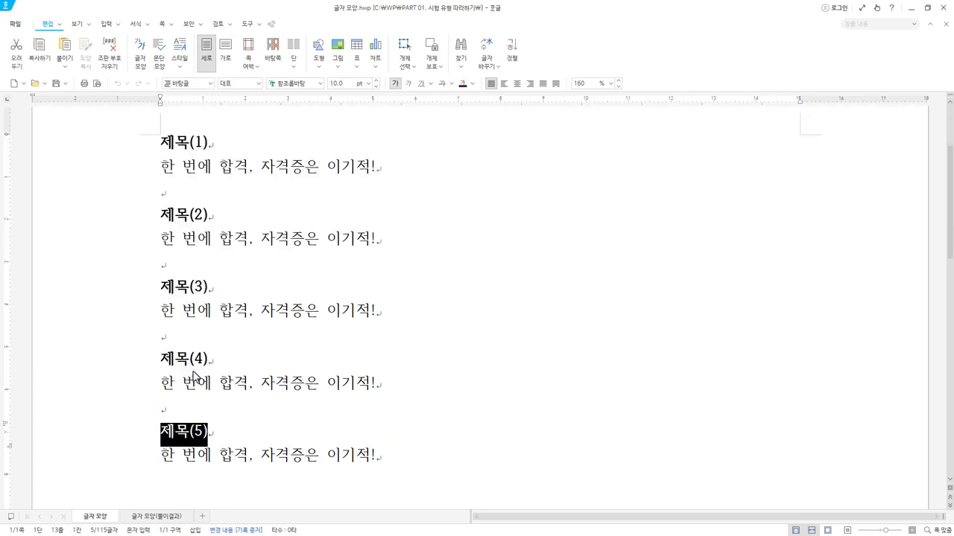
scroll(193, 376, "up", 3)
left_click_drag(210, 277, 128, 277)
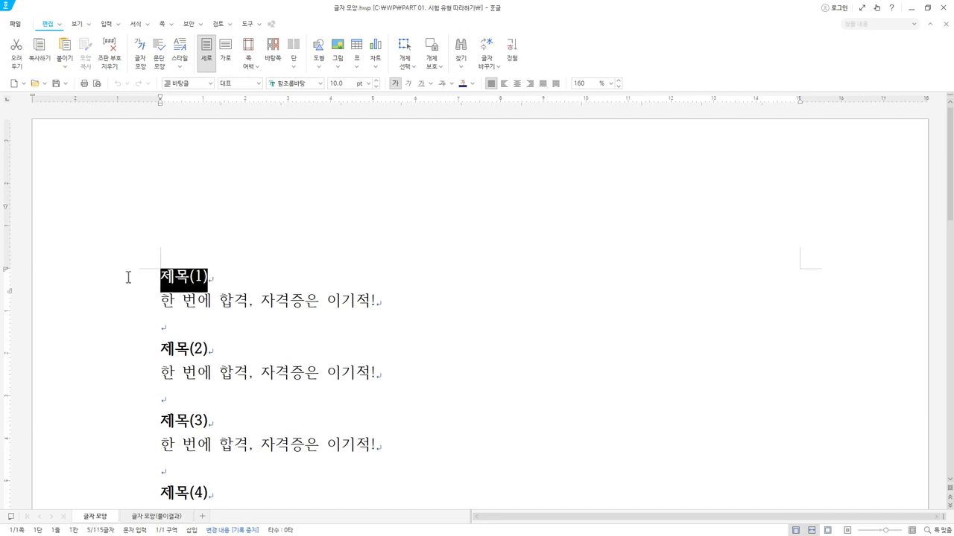
left_click(207, 280)
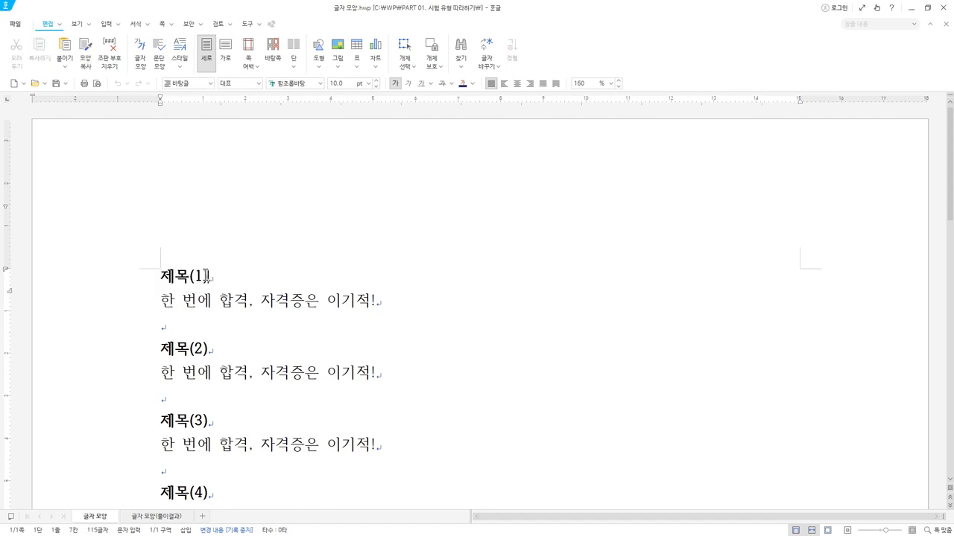
left_click_drag(156, 303, 389, 300)
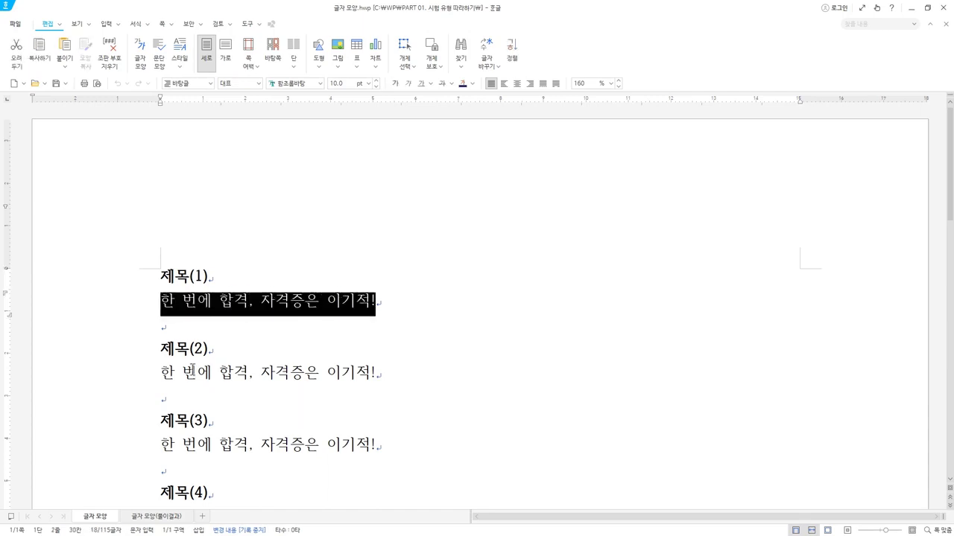
left_click_drag(161, 373, 390, 374)
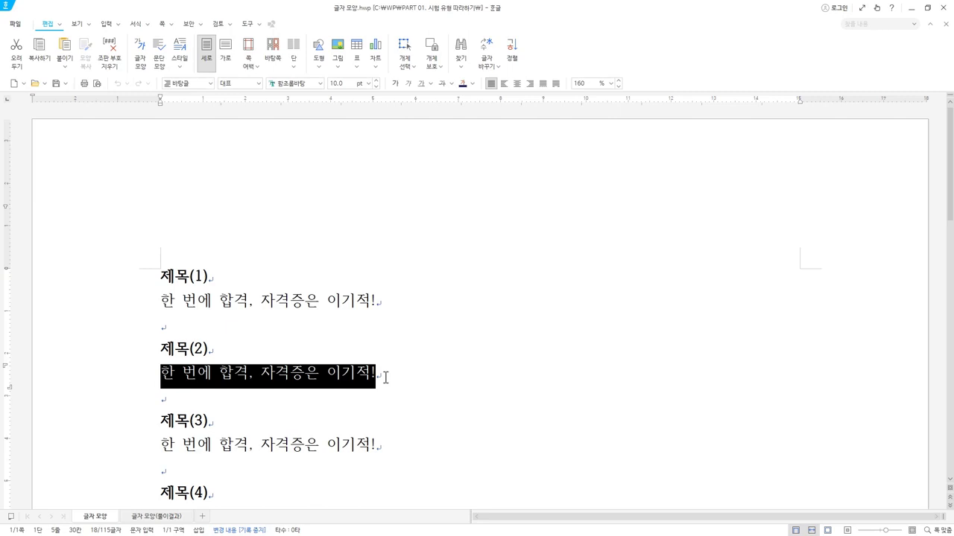
left_click(386, 377)
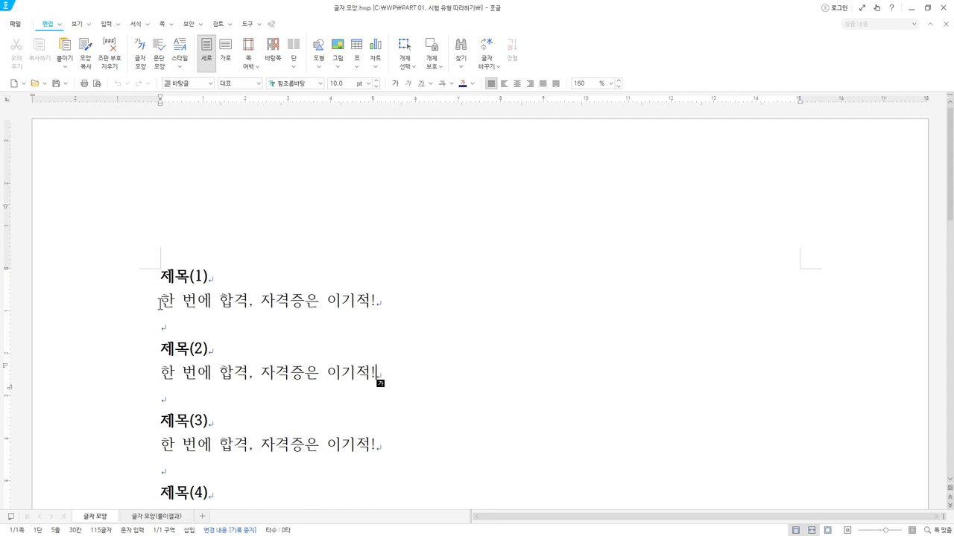
Select "한 번에 합격," under 제목(1) and view its character shape settings without applying any change.
left_click_drag(160, 302, 252, 295)
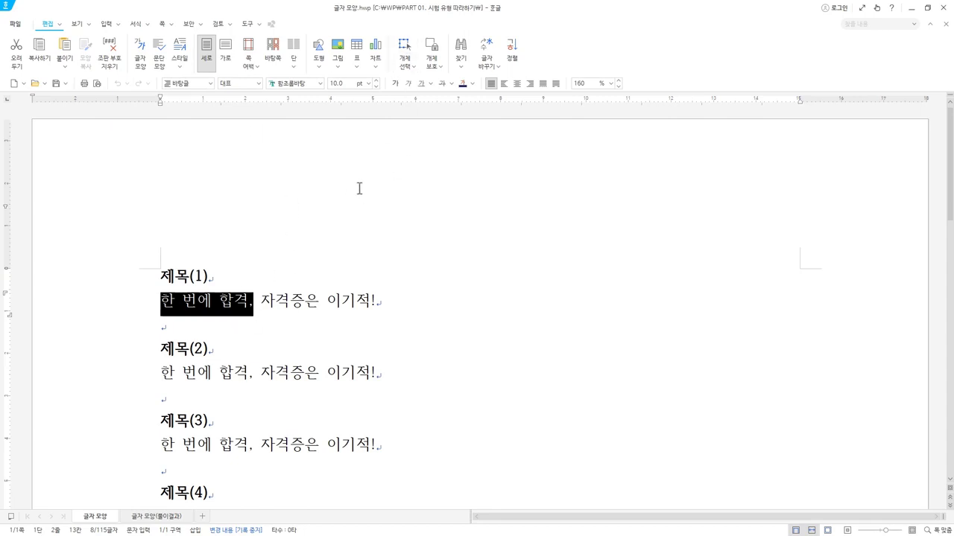
right_click(228, 304)
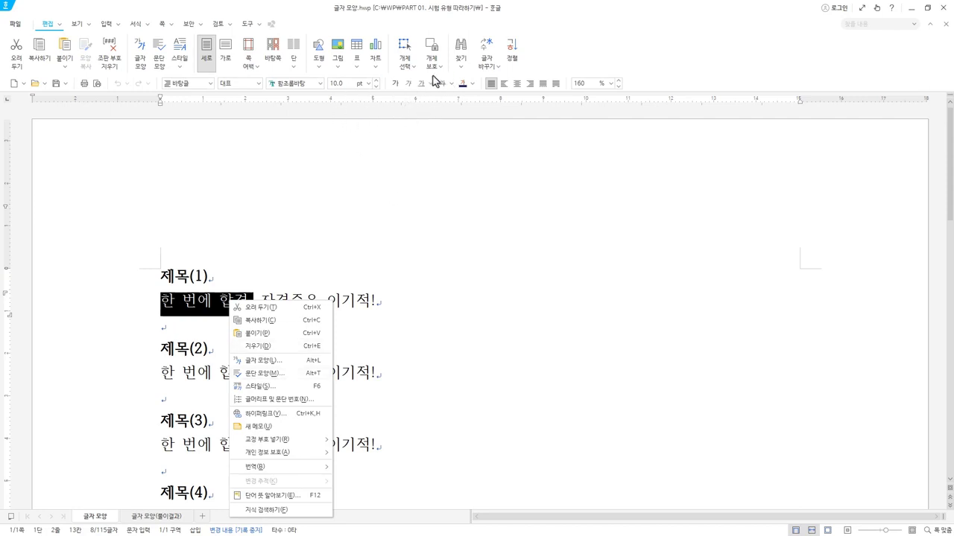
left_click(277, 365)
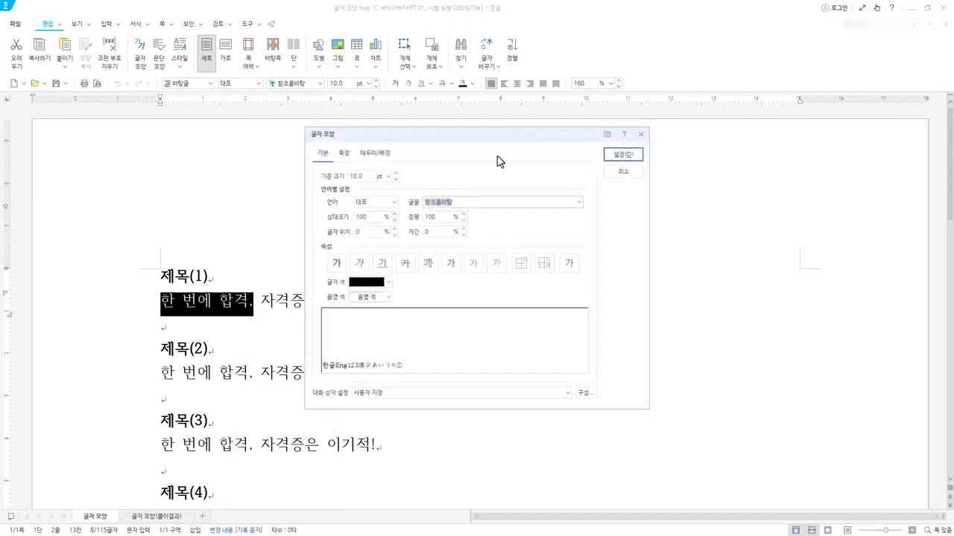
left_click(625, 173)
right_click(244, 305)
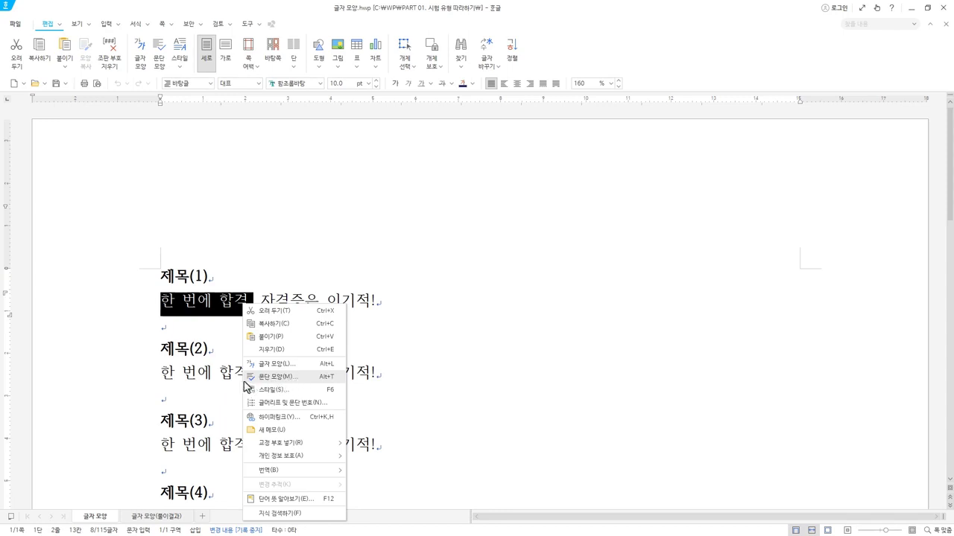
key("Escape")
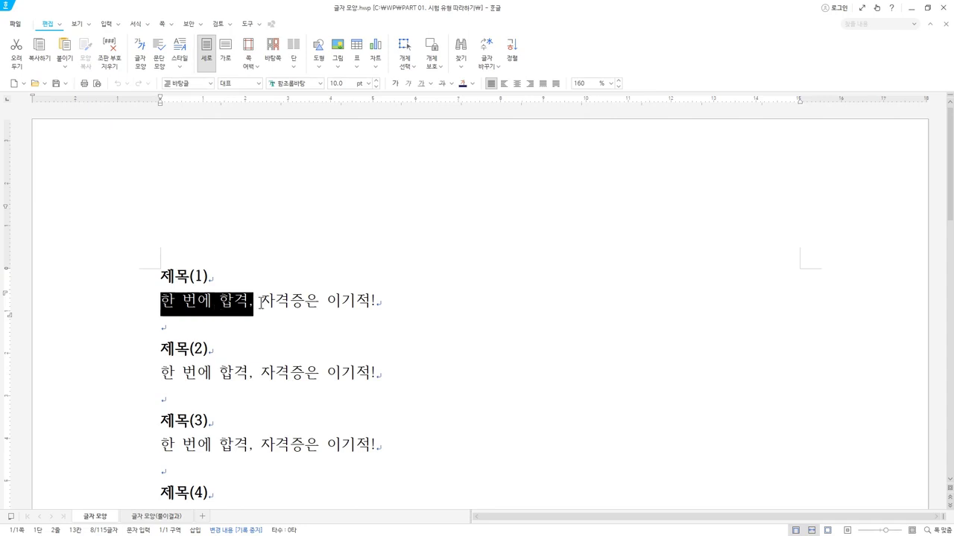
With only the cursor placed in the sentence under 제목(1), try centre alignment and restore justified alignment.
left_click(260, 304)
left_click(182, 302)
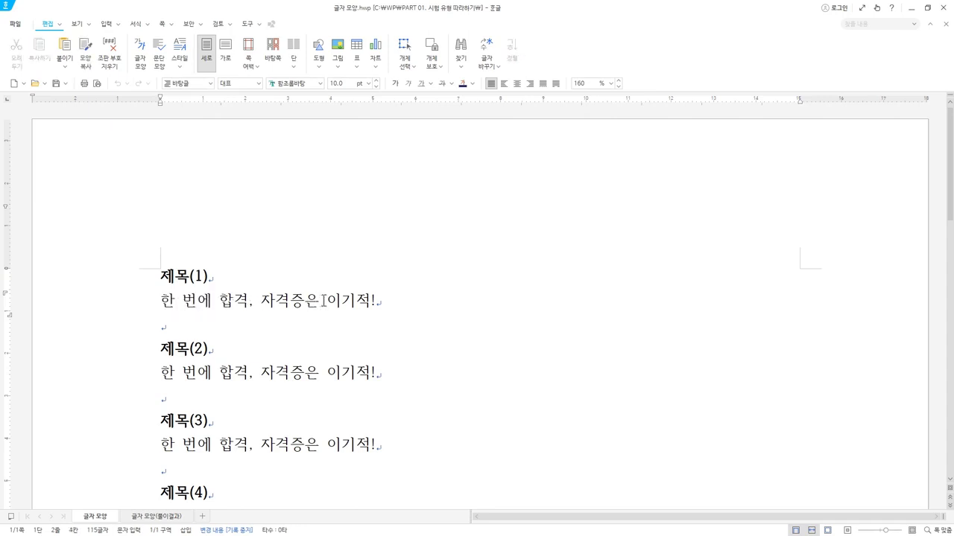
key("Right")
key("Right")
left_click(324, 301)
right_click(325, 301)
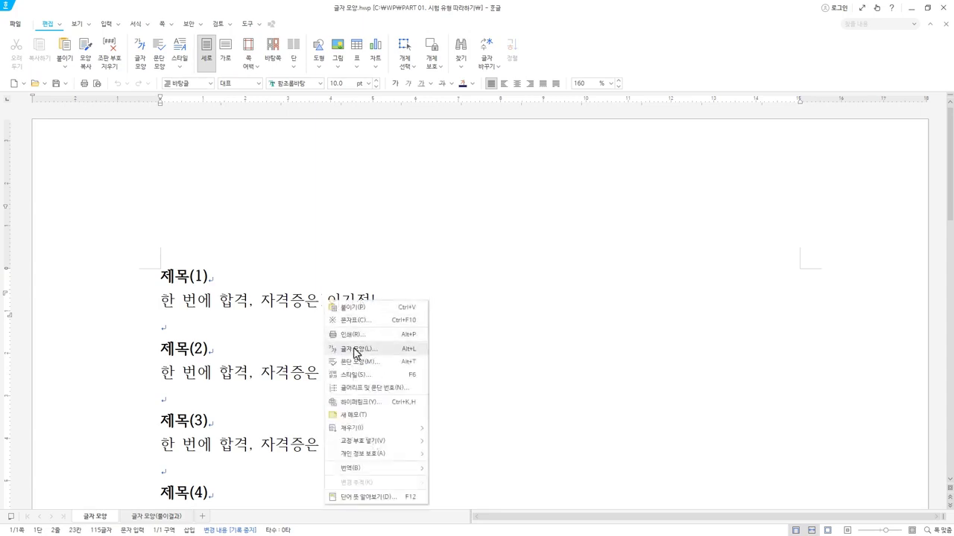
key("Escape")
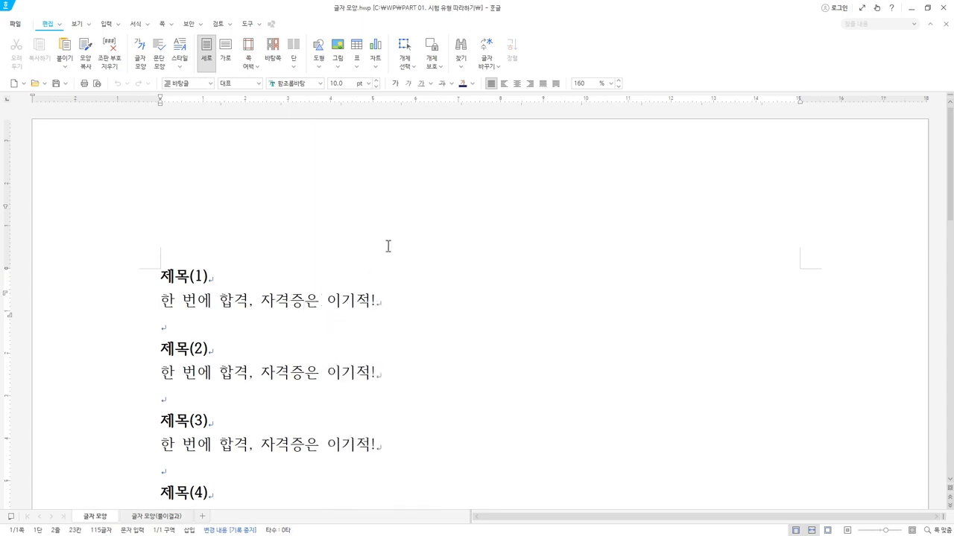
left_click(517, 84)
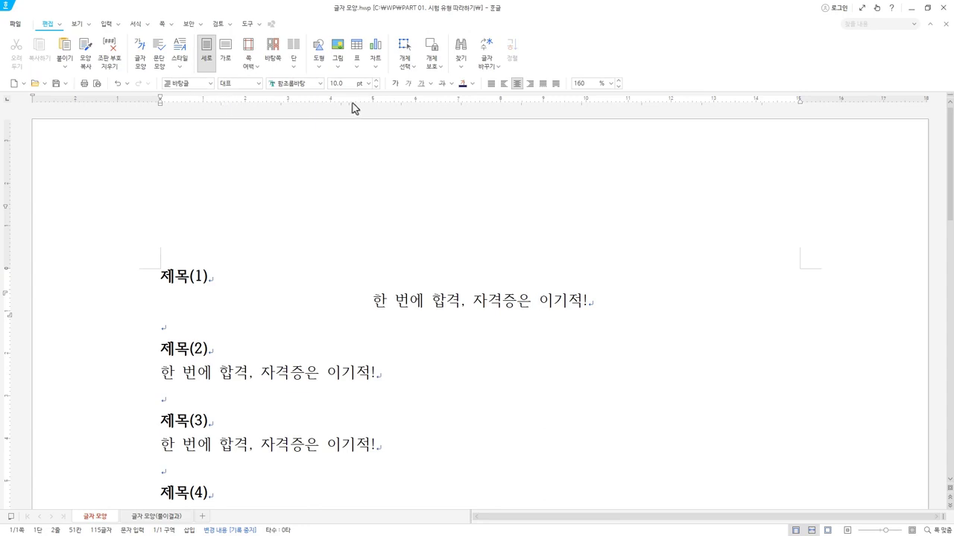
left_click(491, 84)
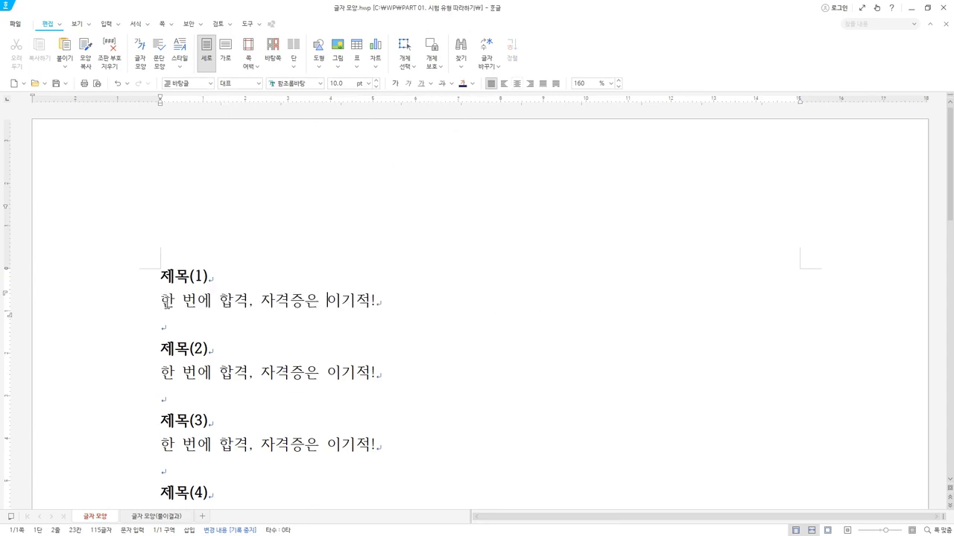
Replace the comma after "한 번에 합격" under 제목(1) with a period and select the separate sentence "자격증은 이기적!".
left_click_drag(248, 302, 253, 303)
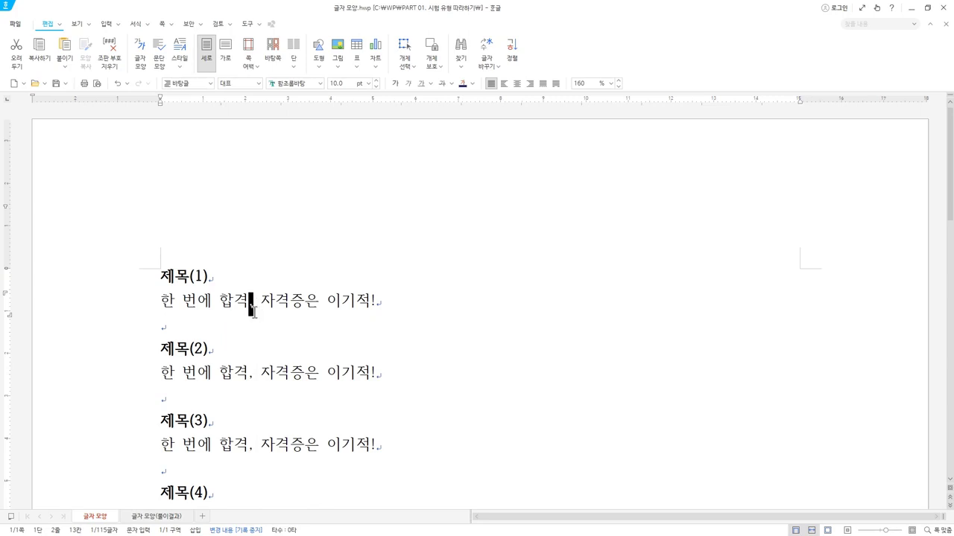
left_click(252, 308)
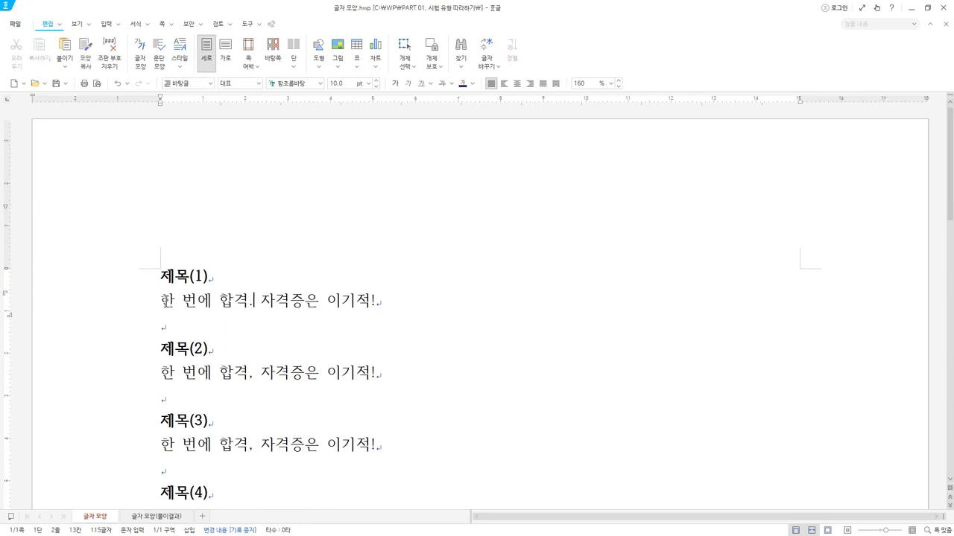
left_click_drag(162, 302, 378, 300)
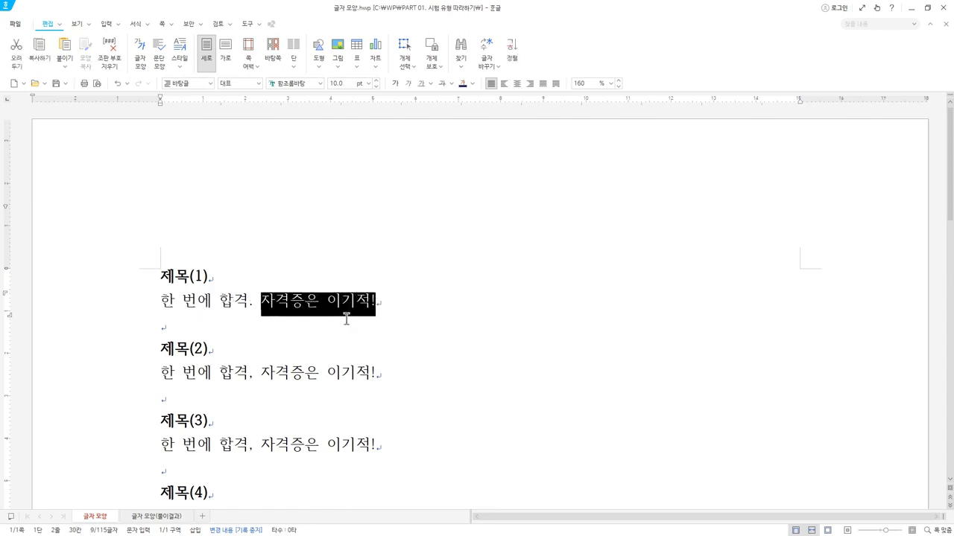
left_click(322, 313)
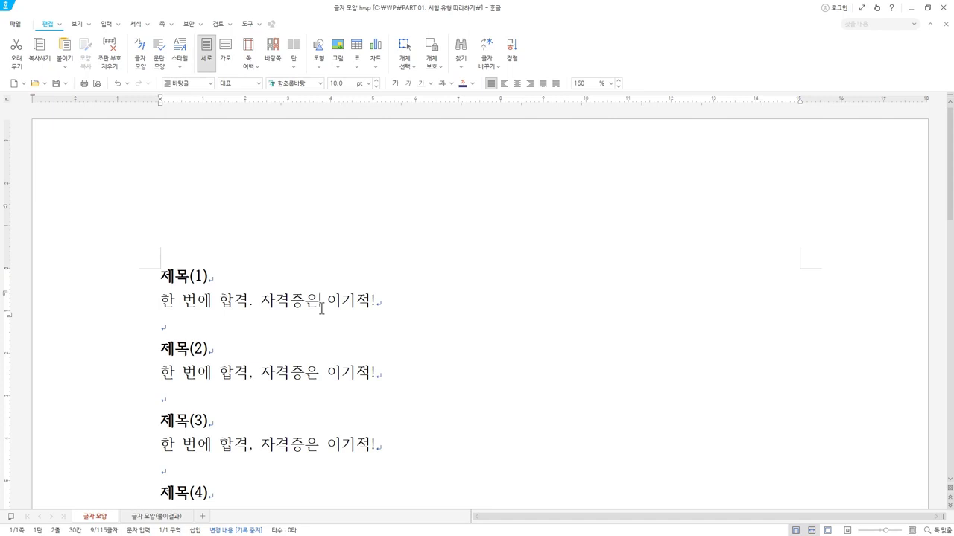
Examine the paragraph marks at the ends of 제목(1), its sentence and the empty line, the option that displays them, and the sentence "한 번에 합격.".
left_click(207, 276)
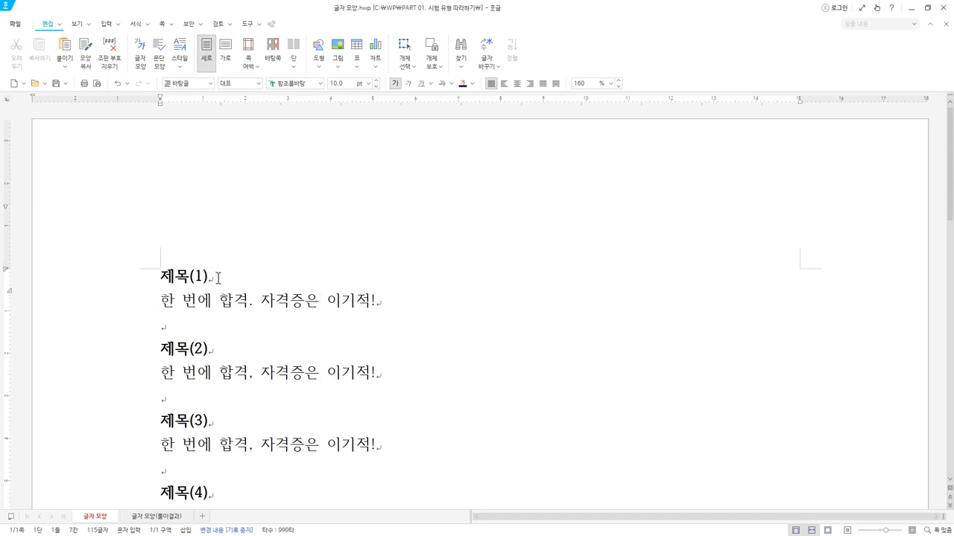
left_click(381, 301)
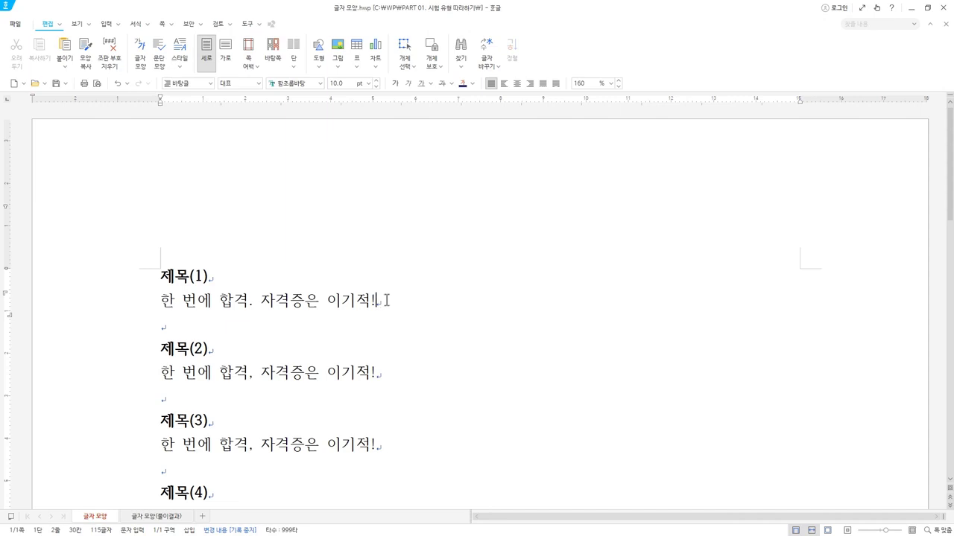
left_click(381, 300)
left_click(172, 326)
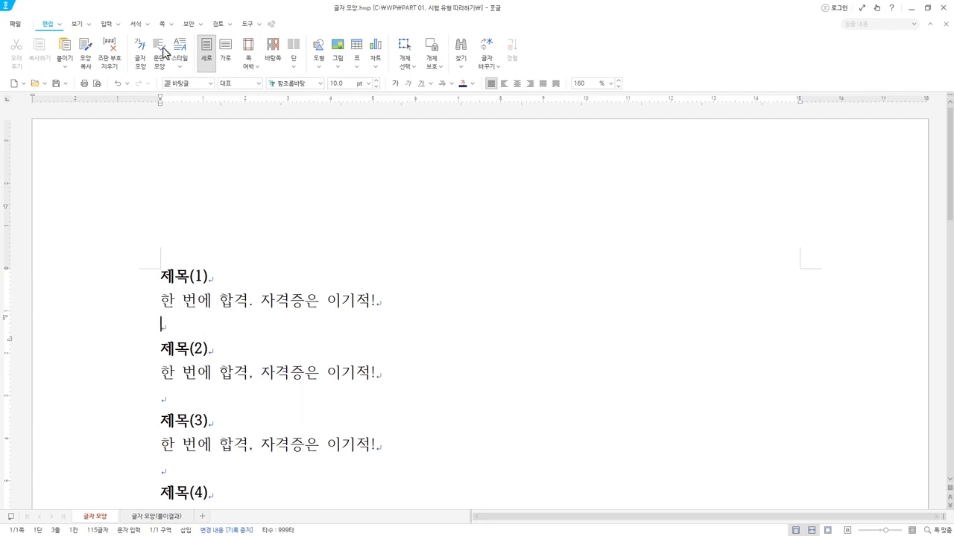
left_click(77, 25)
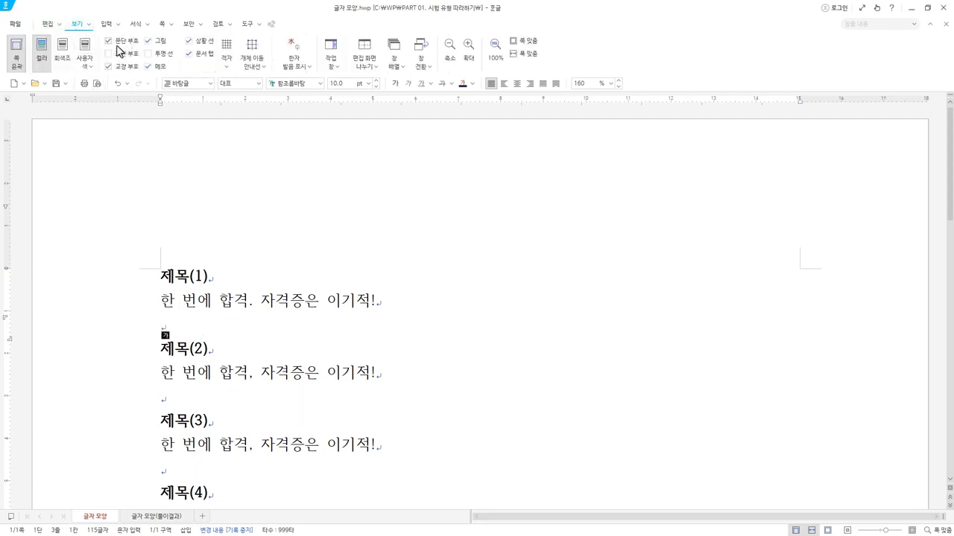
left_click(304, 301)
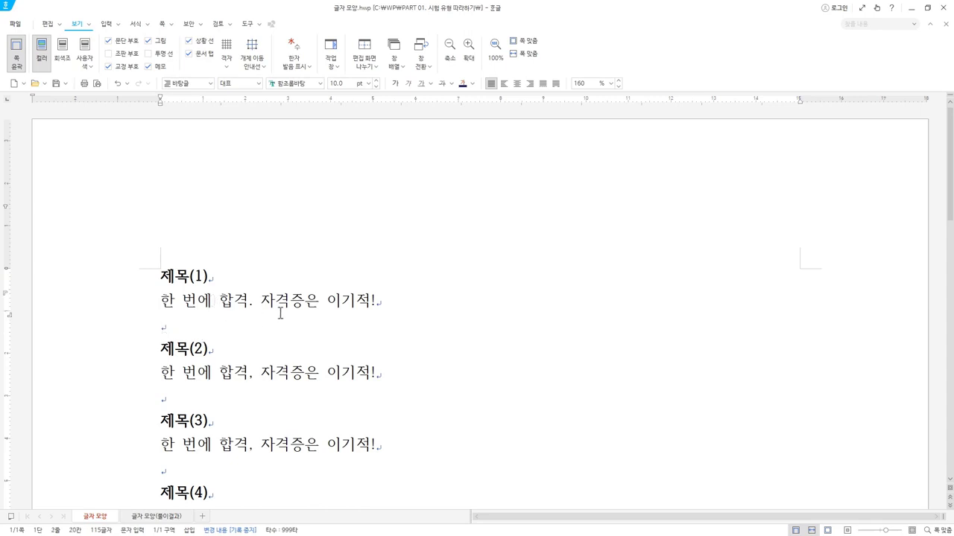
left_click_drag(163, 302, 254, 302)
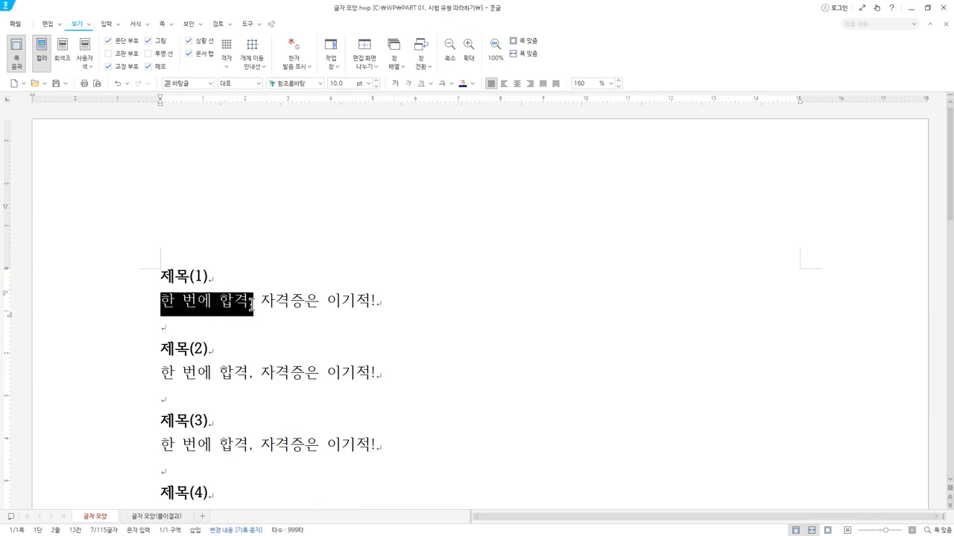
Add a paragraph below the 제목(1) sentence with the sample passage beginning "한국무역협회(Korea International Trade Association)" and select all of it.
left_click(381, 304)
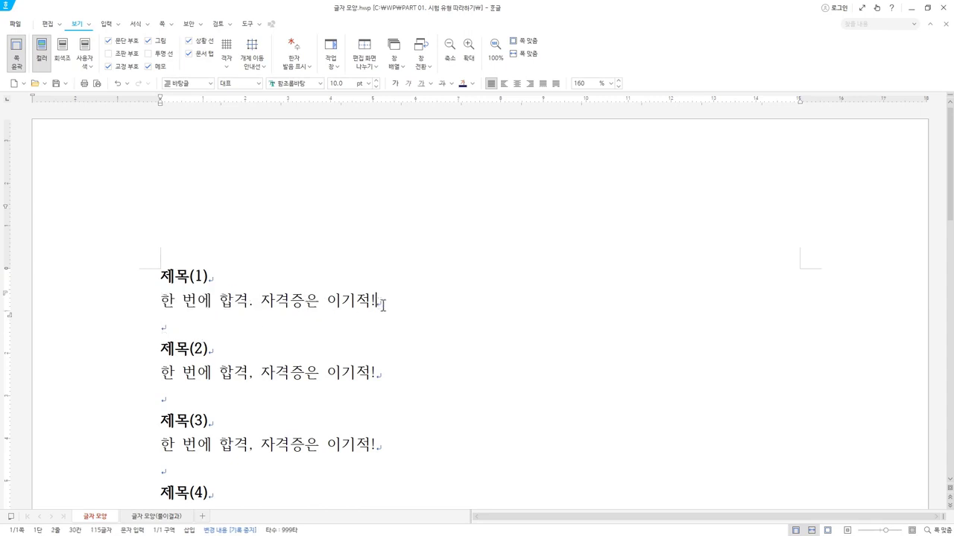
key("Return")
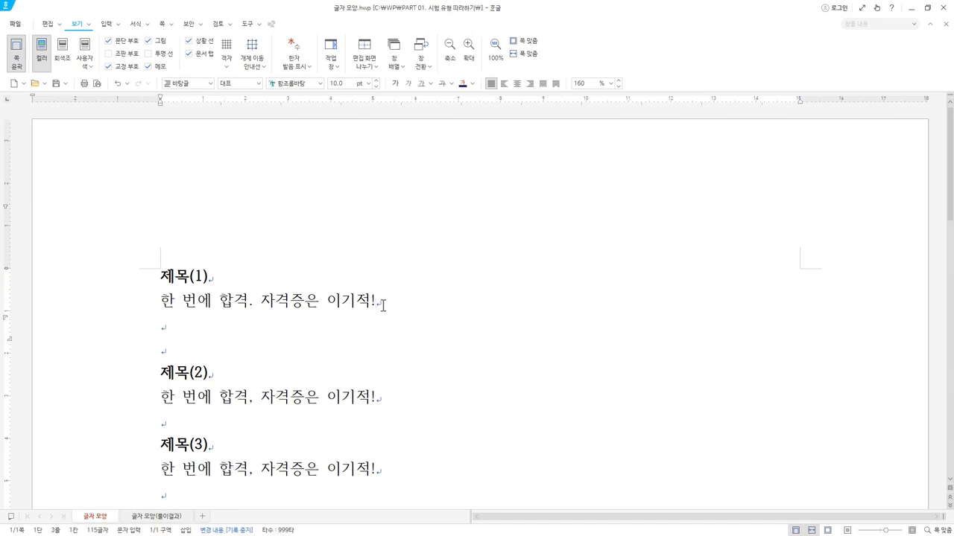
type("한국무역협회(Korea International Trade Association) 산하(傘下) 국제무역연구원이 12일 발표한 ‘세계 수출시장 1위 품목으로 본 우리 수출의 경쟁력 현황’ 보고서에 따르면 중국이 세계 수출시장에서 독주 체제를 굳히는 반면에 우리나라는 정체 위기를 겪고 있는 것으로 나타났다. 2019년 중국은 전체 5,579개 품목(品目) 중 31.6%에 달하는 1,762개 품목에서 세계 수출시장 점유율 1위를 기록해 최다 보유국을 유지했다. 섬유(Textile), 철강(Steel), 화학제품 등 대부분의 품목에서 1위 품목수가 증가하면서 세계 1위 품목을 전년 대비 128개 추가하여 빠른 속도로 세계 1위 품목 점유율을 높였다.")
left_click_drag(163, 314, 485, 455)
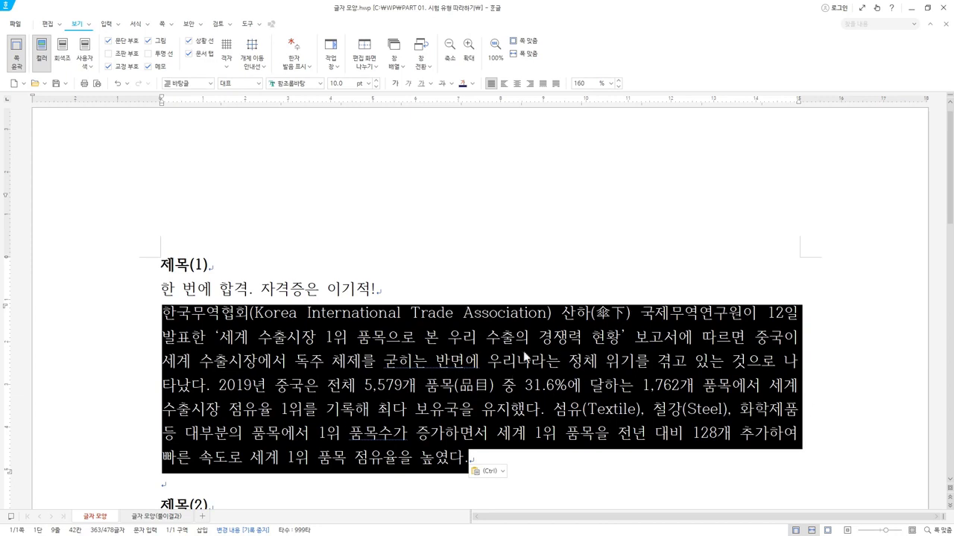
left_click(484, 402)
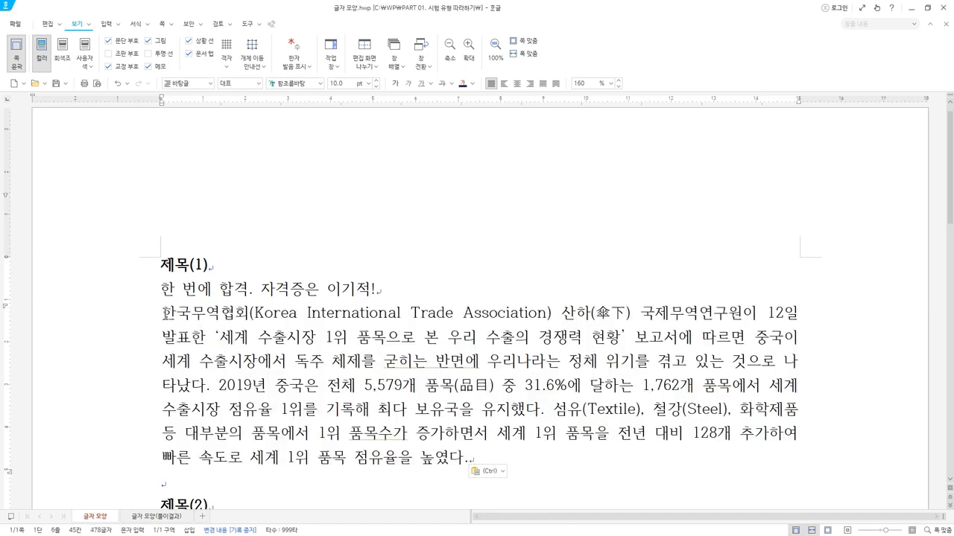
Select the last sentence of the sample passage, starting at "섬유(Textile)", and delete the whole passage under 제목(1).
left_click_drag(163, 313, 479, 459)
left_click(260, 395)
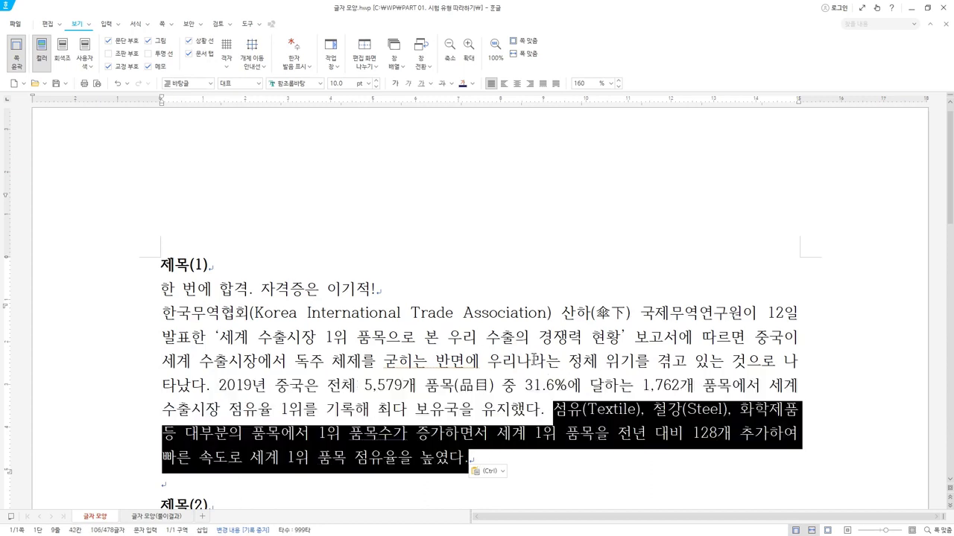
left_click_drag(488, 453, 170, 329)
key("Delete")
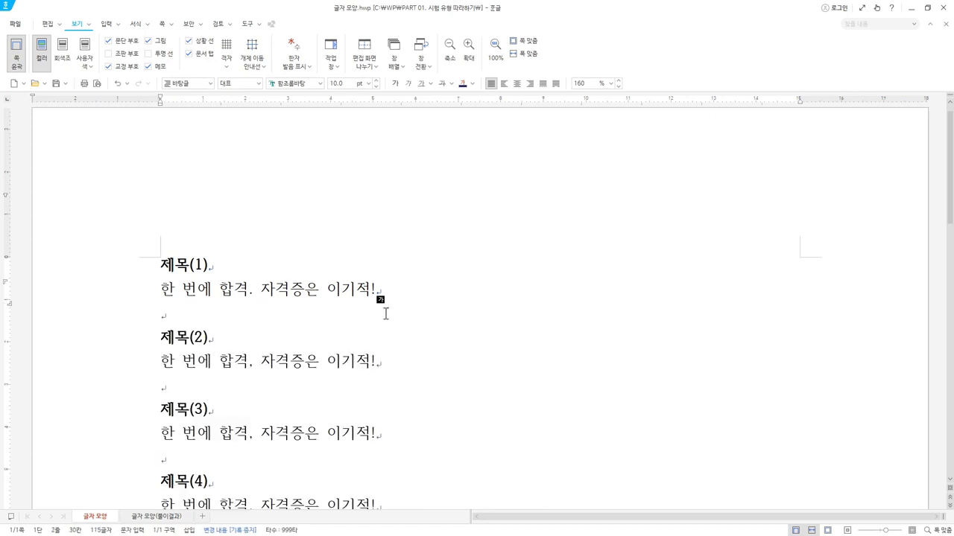
Examine each paragraph in turn: 제목(1), its sentence, the empty line below, 제목(2) and the sentence under it.
left_click(160, 267)
left_click(157, 293)
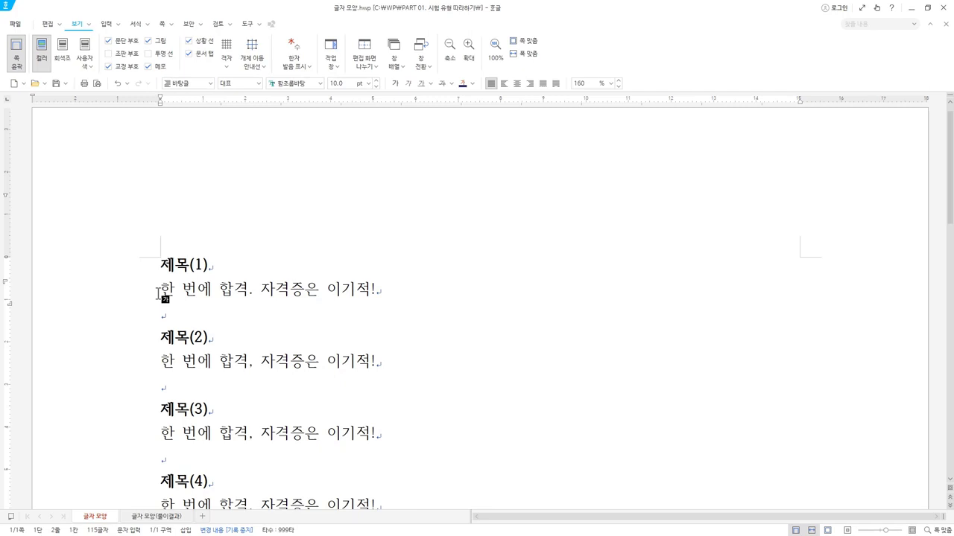
left_click_drag(161, 265, 240, 269)
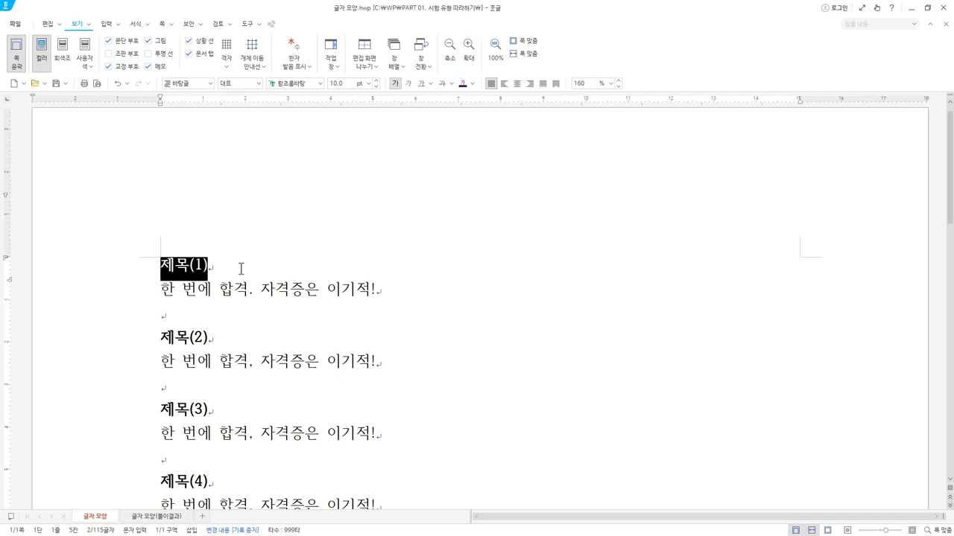
left_click_drag(160, 291, 388, 300)
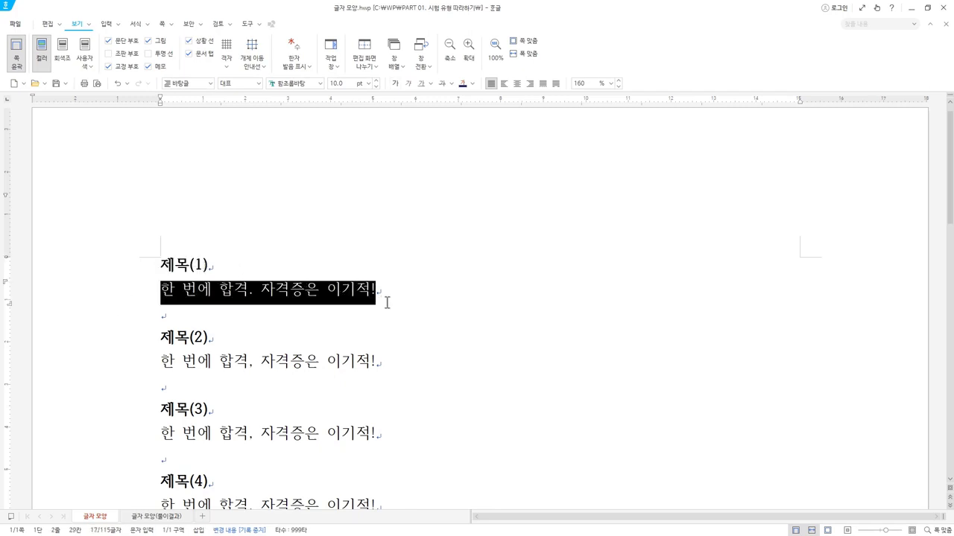
left_click(171, 316)
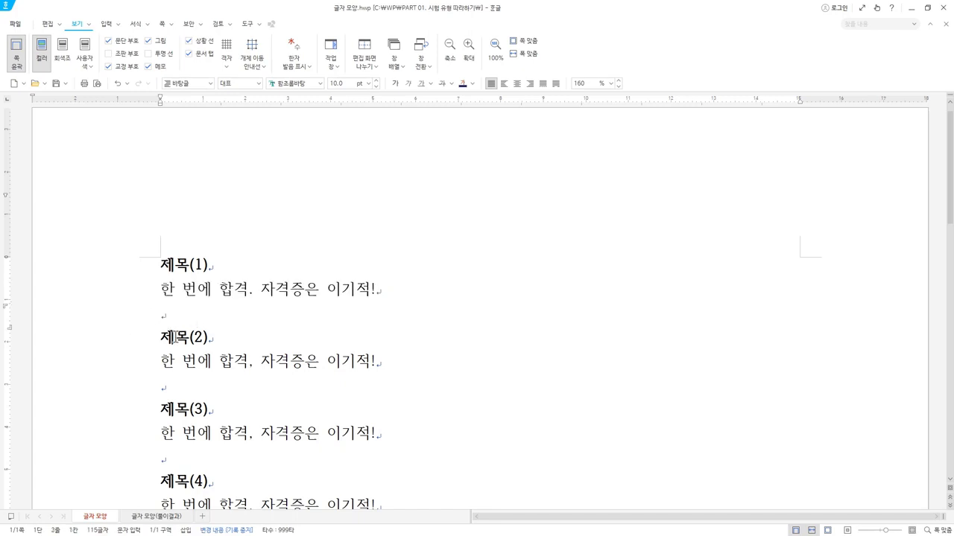
left_click_drag(160, 336, 218, 340)
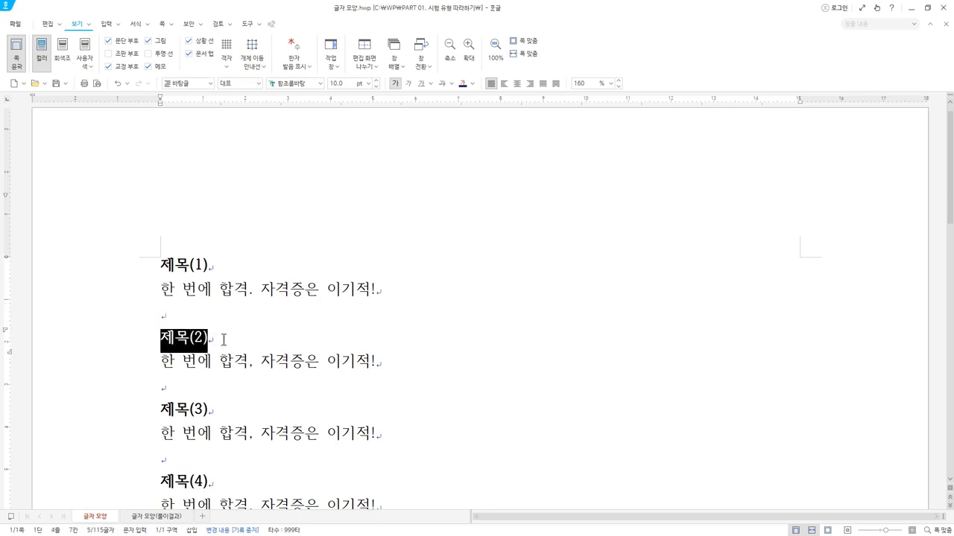
left_click_drag(162, 363, 377, 360)
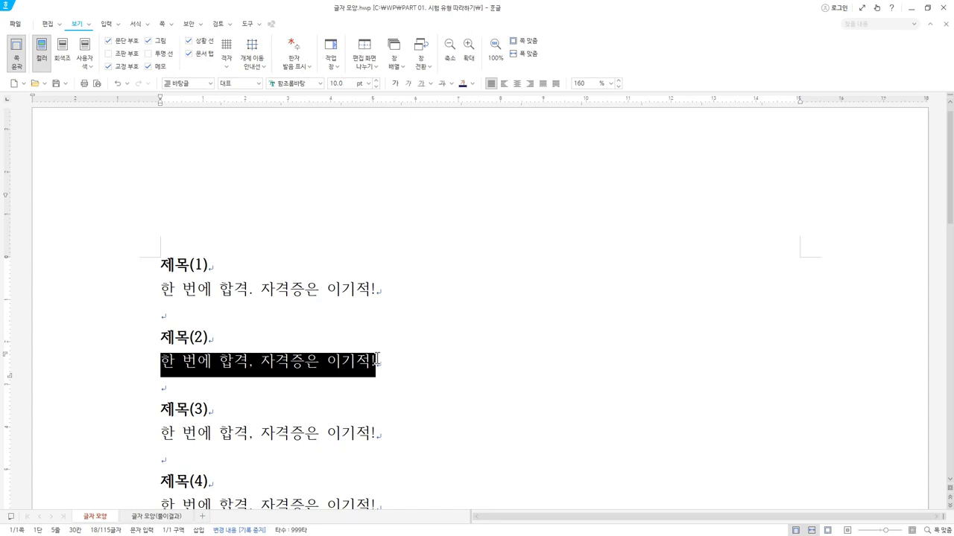
left_click(219, 339)
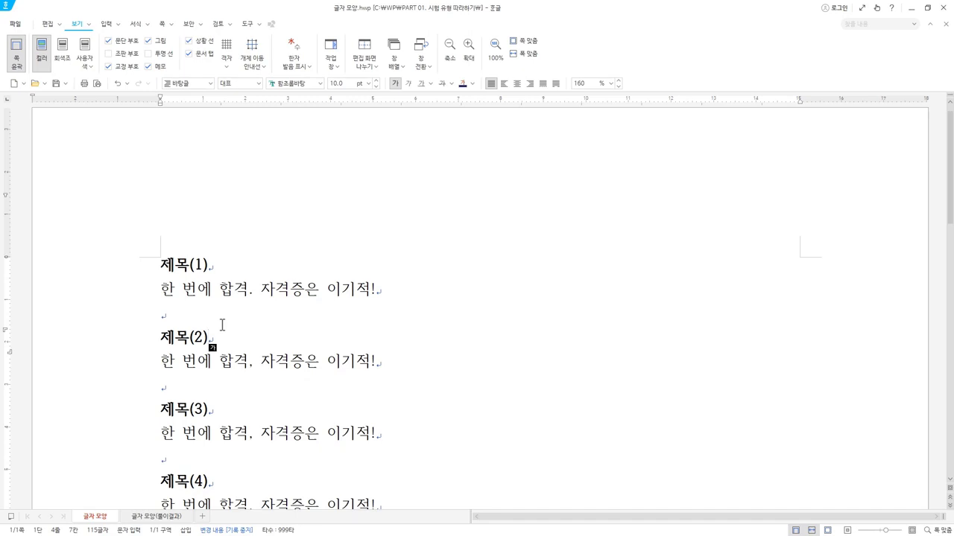
Practise selecting whole lines with the headings 제목(1) and 제목(2) and the sentences beneath them.
left_click(223, 269)
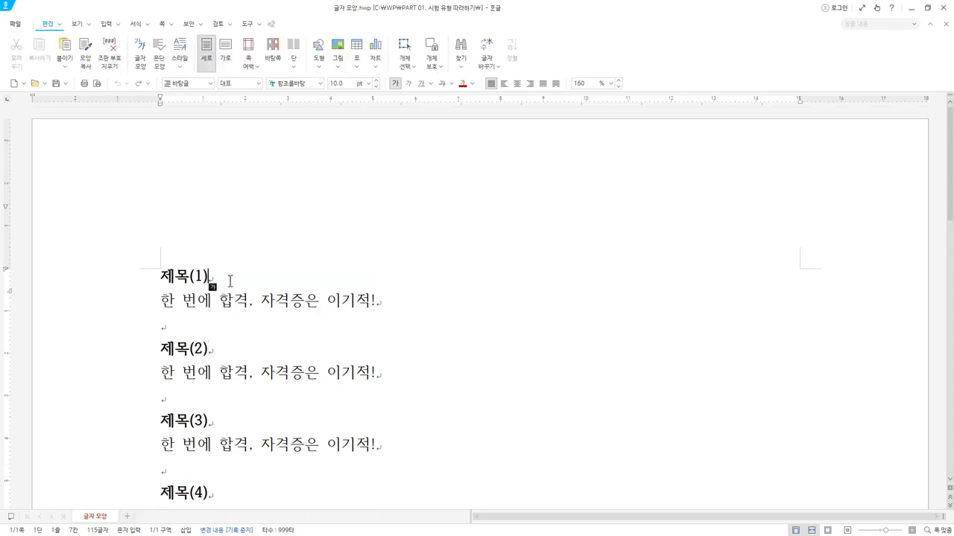
left_click(109, 277)
left_click(111, 349)
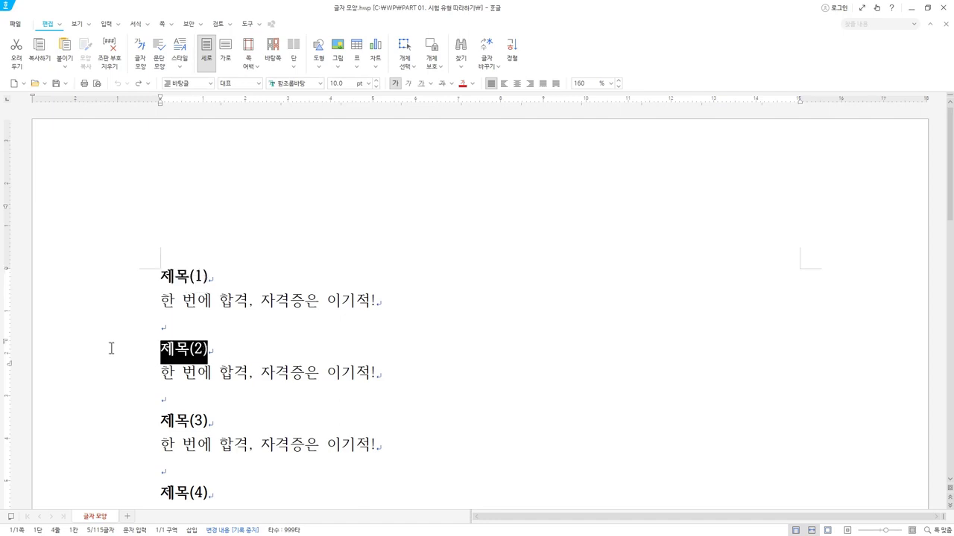
left_click(230, 279)
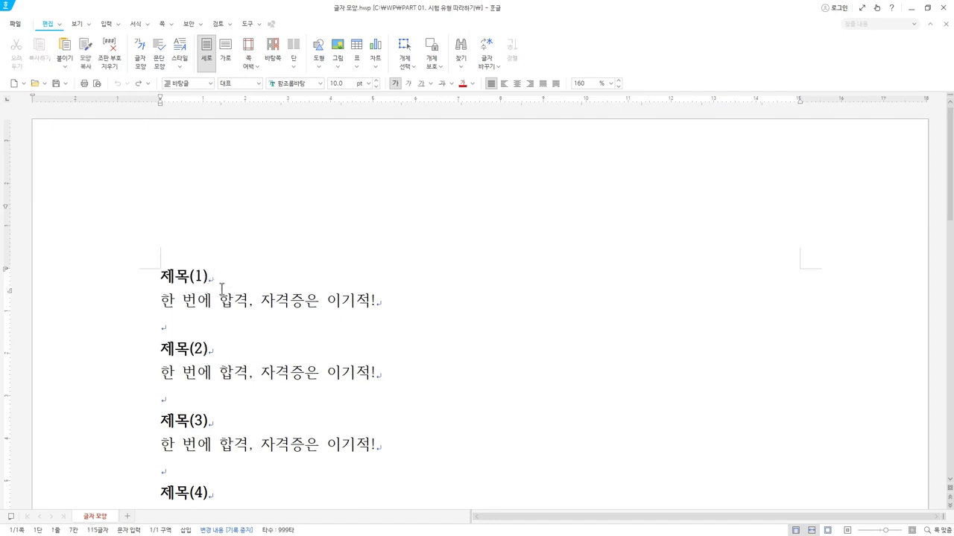
left_click_drag(154, 303, 494, 301)
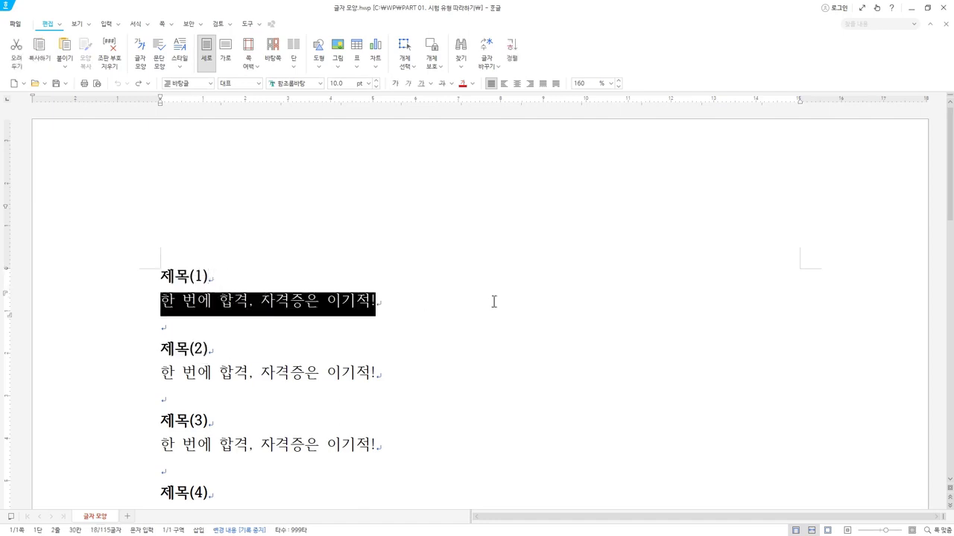
left_click_drag(145, 384, 462, 383)
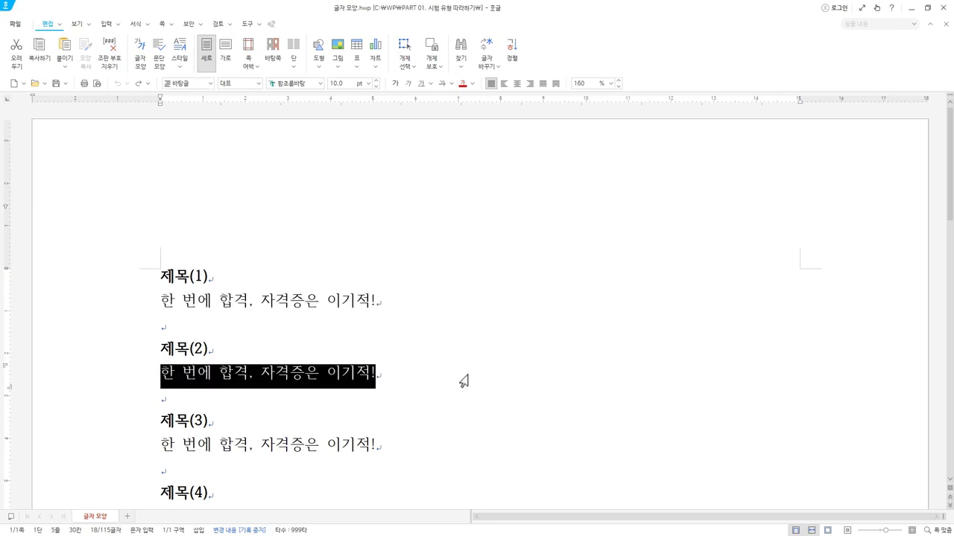
Select the entire sentence "한 번에 합격, 자격증은 이기적!" under 제목(1).
left_click(389, 377)
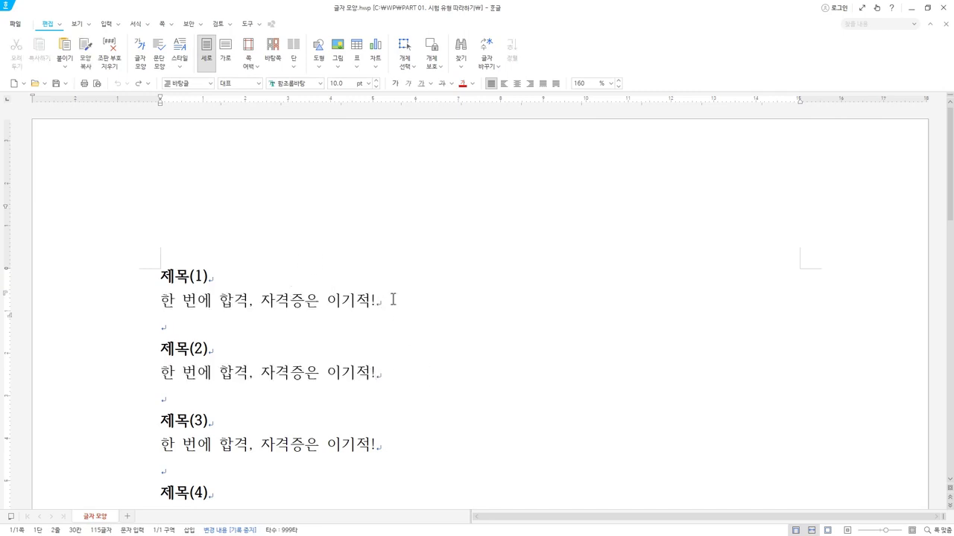
key("shift+Home")
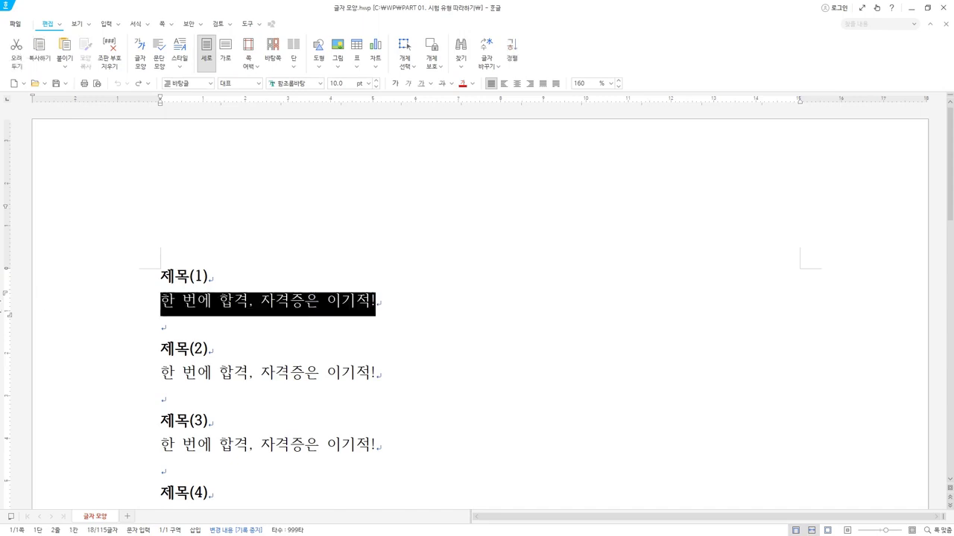
left_click_drag(155, 302, 472, 305)
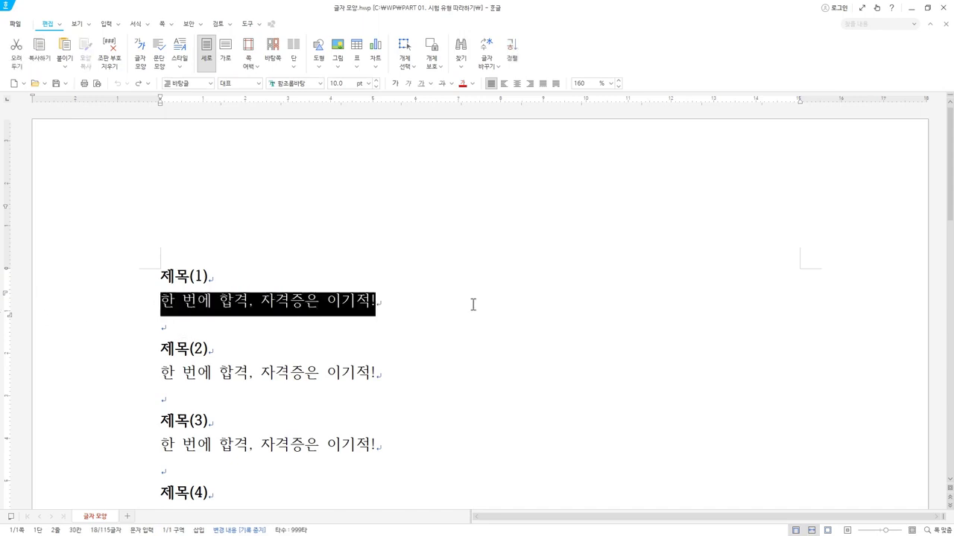
left_click(422, 302)
left_click_drag(35, 325, 124, 313)
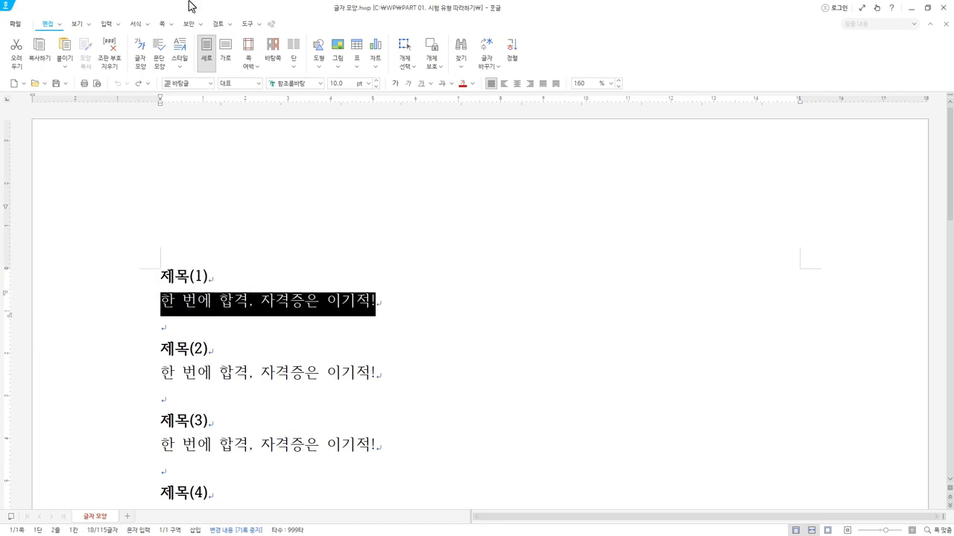
Look over the available formatting commands and open the character shape settings for the selected sentence under 제목(1).
left_click(135, 25)
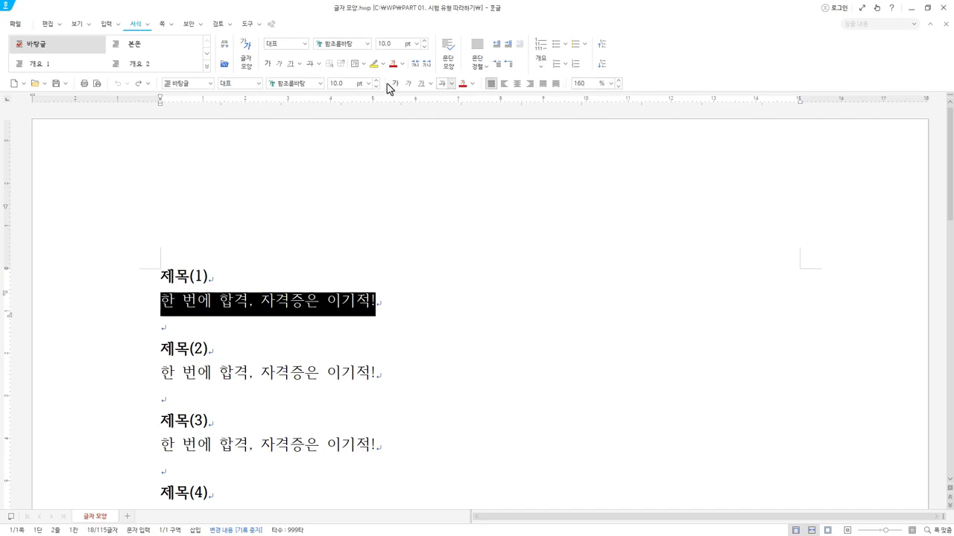
left_click(47, 26)
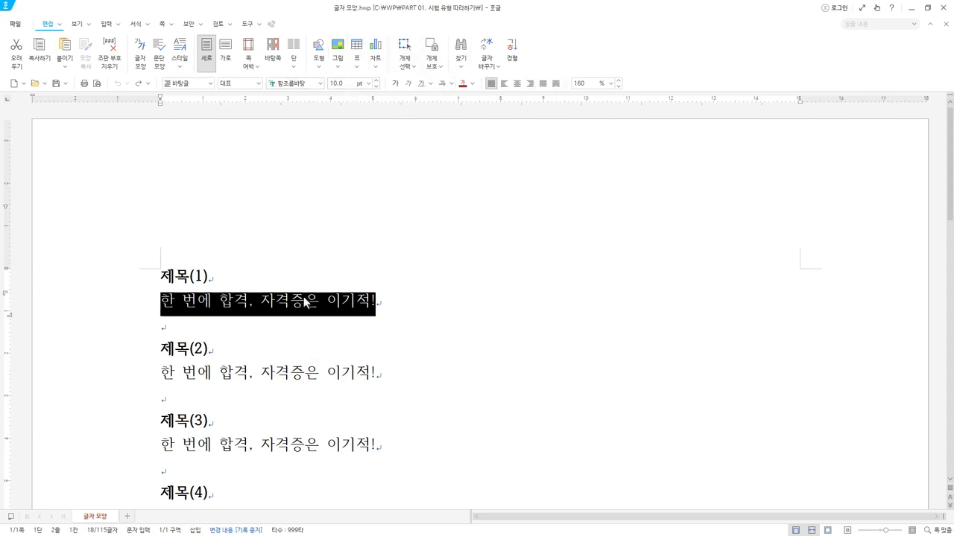
key("alt+l")
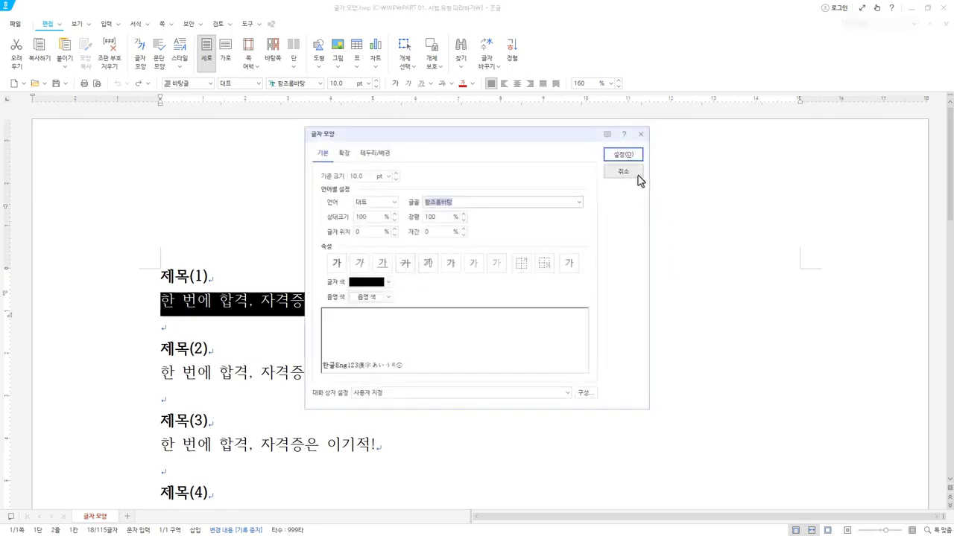
Close the character shape settings and reopen them for the selected sentence under 제목(1).
left_click(637, 176)
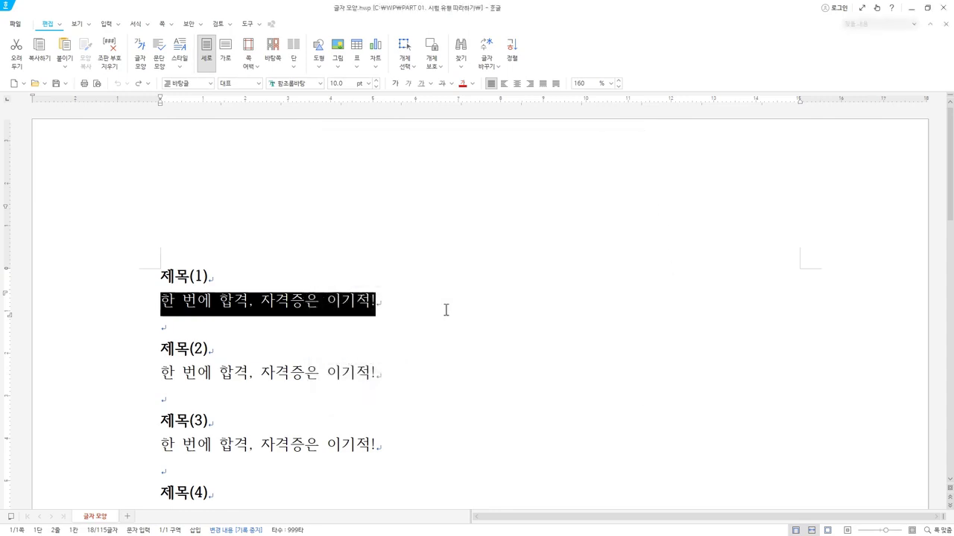
right_click(313, 307)
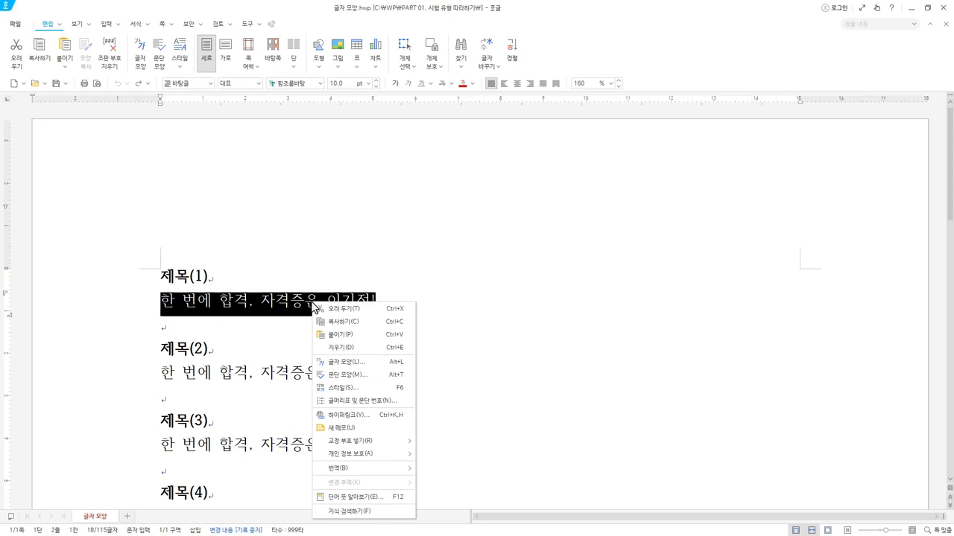
left_click(370, 368)
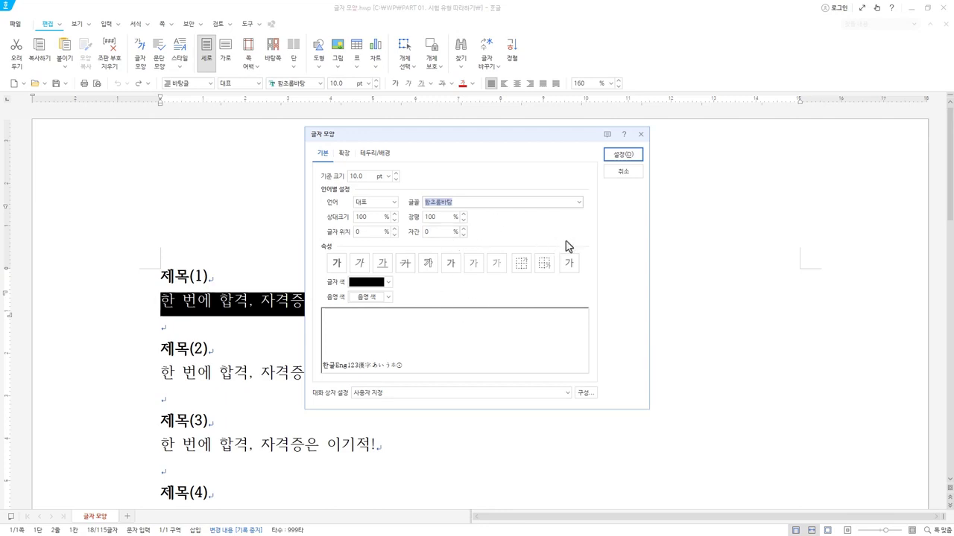
Look through the available fonts in the character shape settings, including the HY fonts and 돋움.
left_click(583, 204)
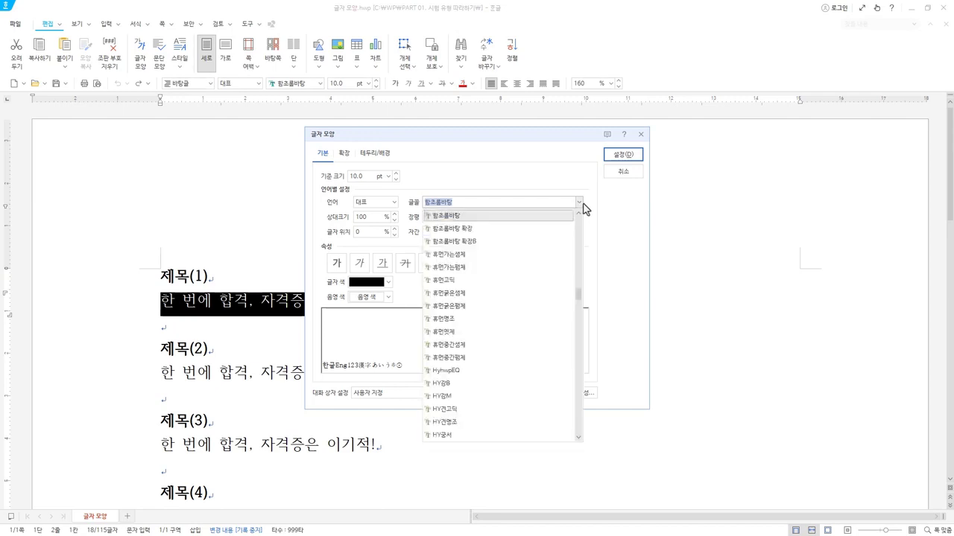
left_click(578, 301)
mouse_move(581, 311)
left_mouse_down()
mouse_move(585, 237)
mouse_move(592, 324)
left_mouse_up()
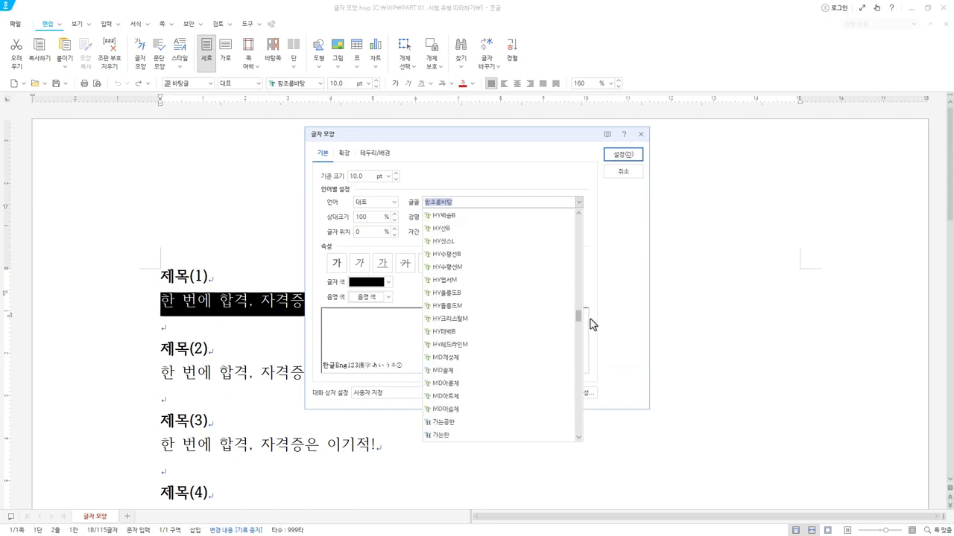
scroll(445, 221, "up", 2)
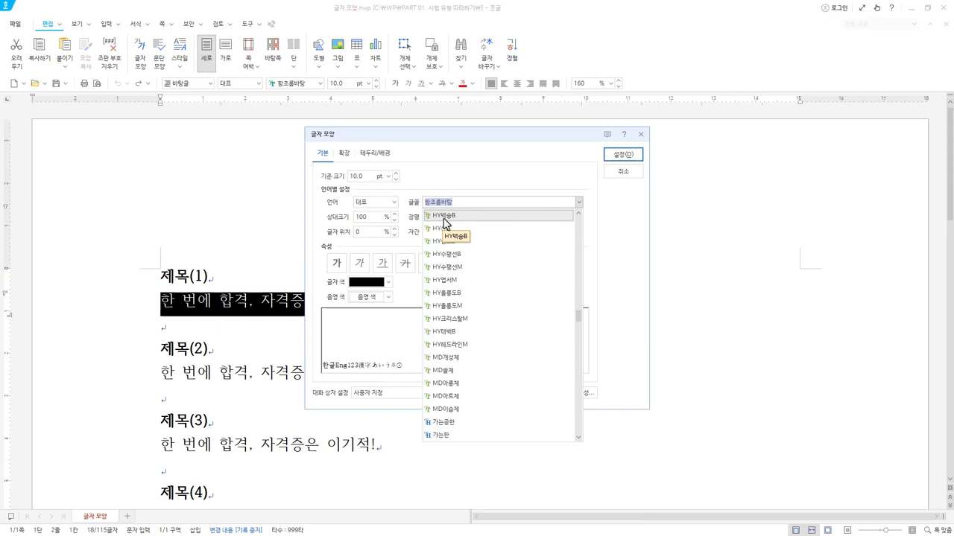
scroll(445, 224, "up", 1)
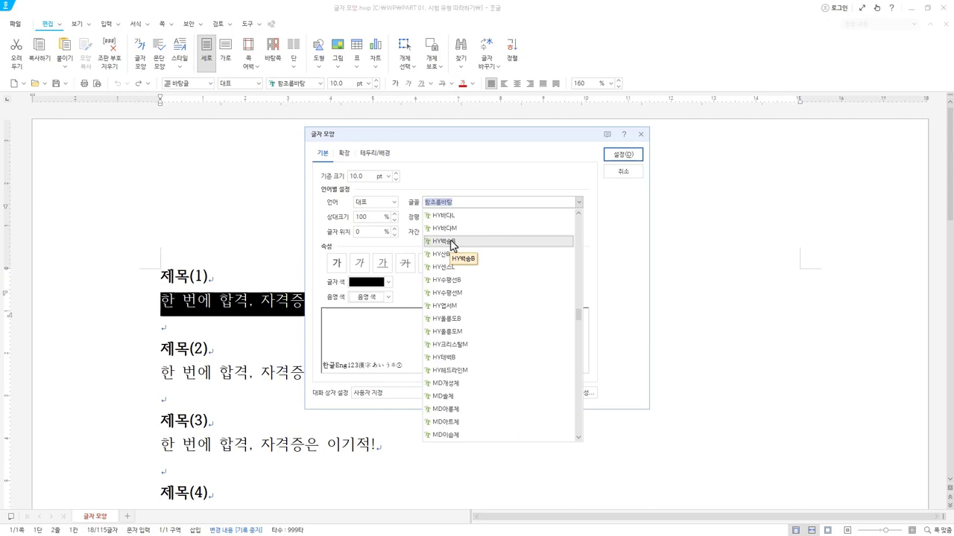
left_click_drag(578, 316, 515, 291)
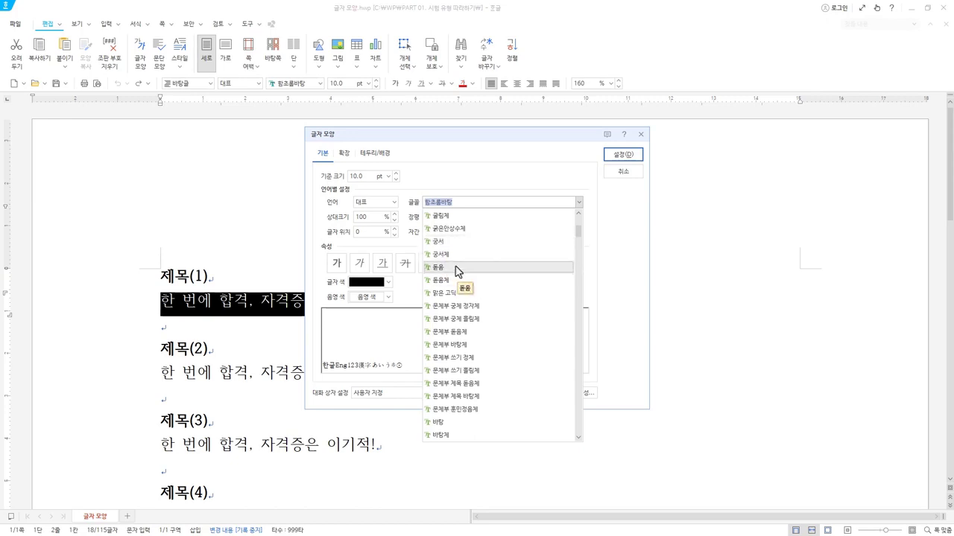
left_click(580, 205)
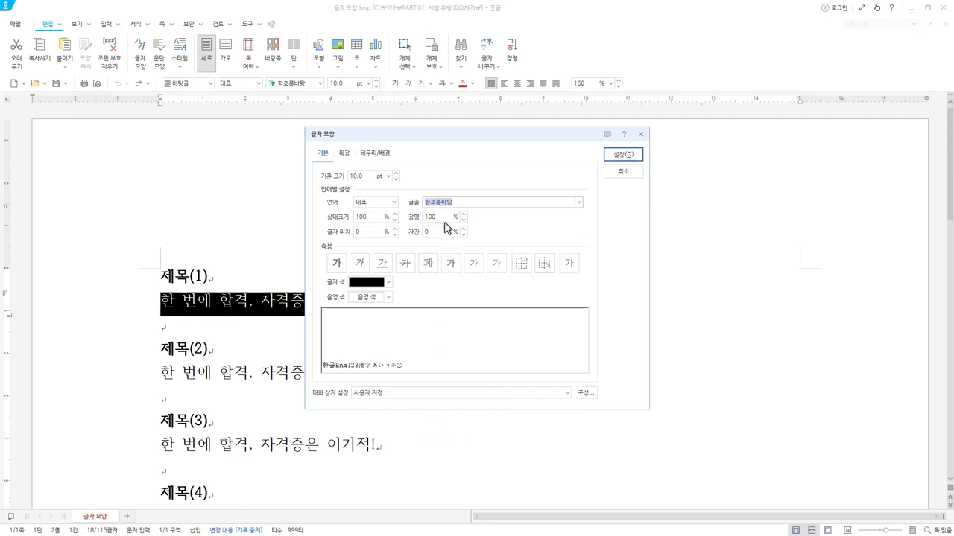
Set the font of the selected sentence under 제목(1) to 돋움 and its character width (장평) to 105%.
type("ㄷ")
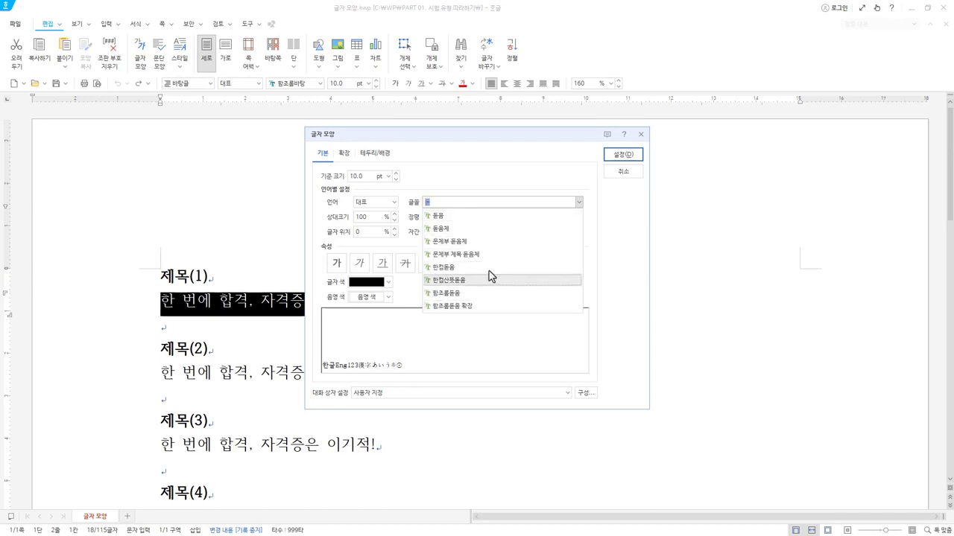
left_click(440, 216)
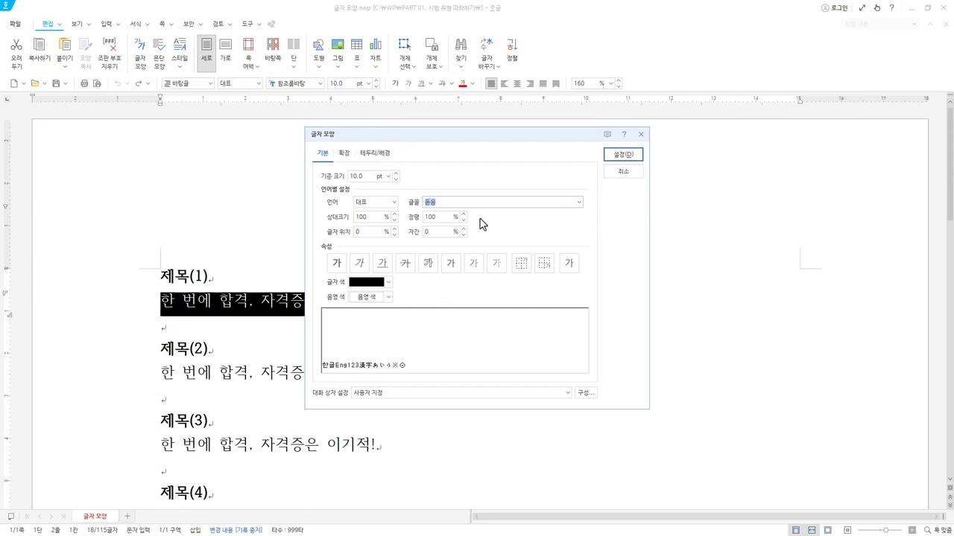
left_click(447, 217)
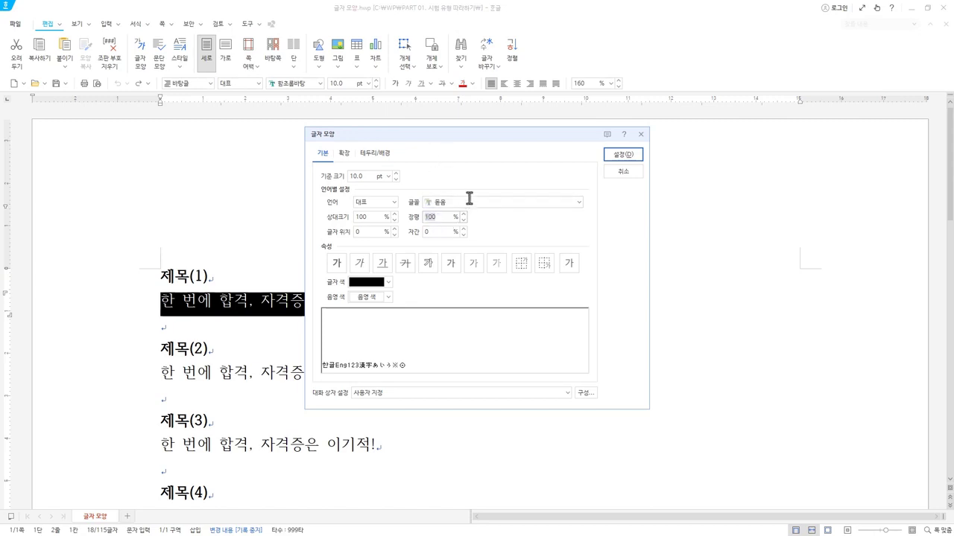
left_click(462, 214)
left_click(462, 214)
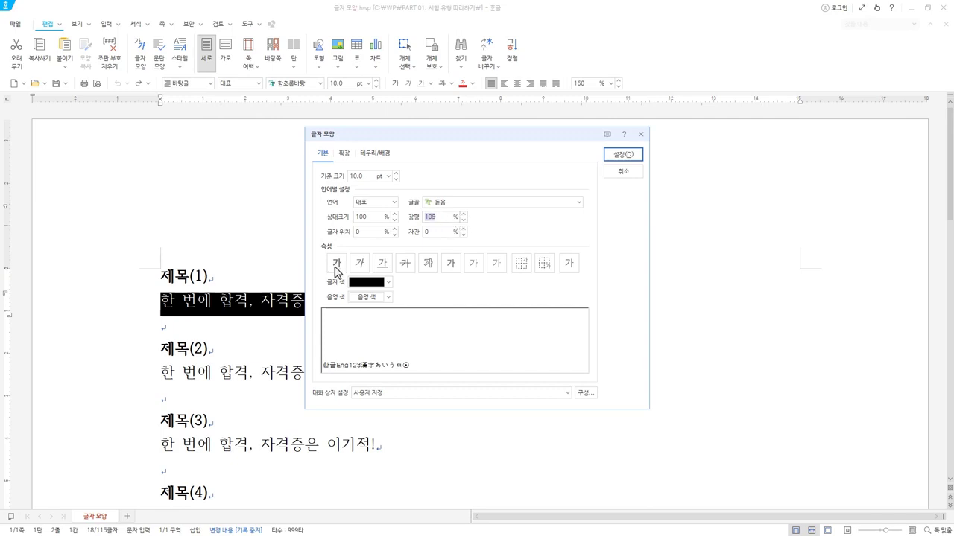
Add an underline, set the base size to 11 pt and apply the character shape to the sentence under 제목(1).
left_click(381, 265)
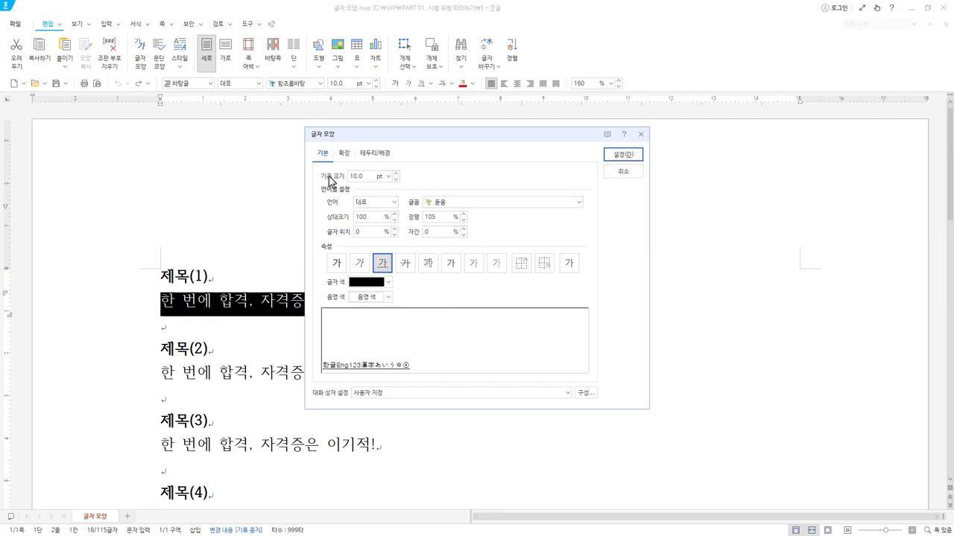
left_click(397, 174)
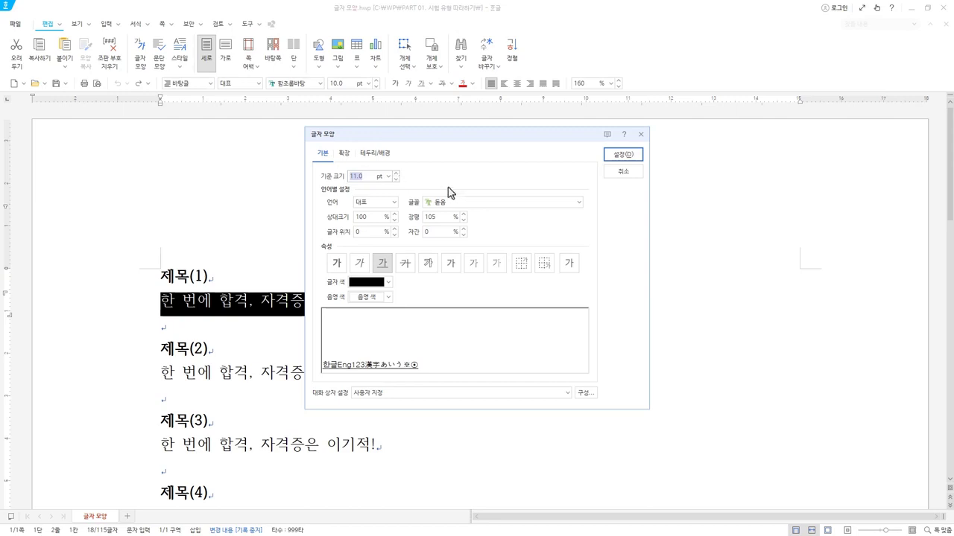
left_click(636, 158)
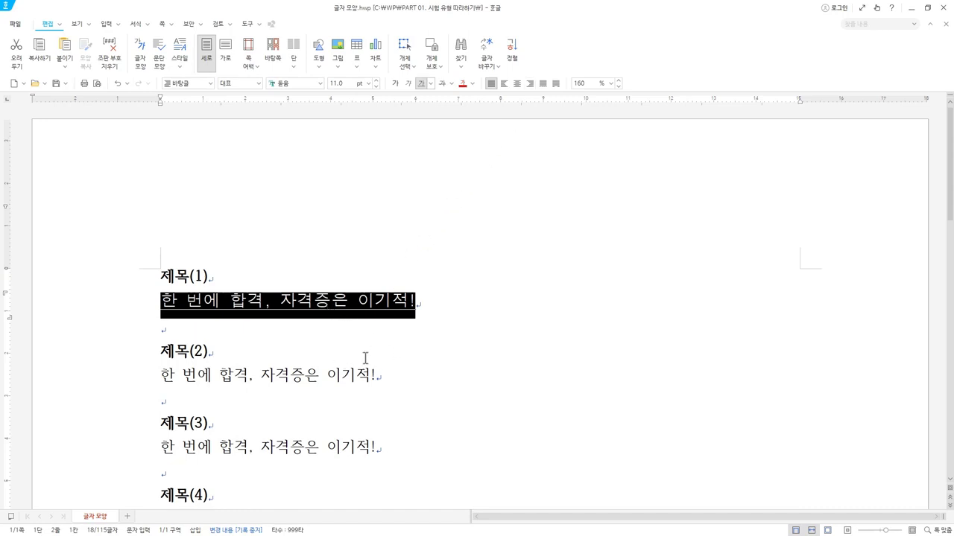
Left-align the sentence under 제목(1) and check its alignment setting against the empty line below it.
left_click(507, 86)
left_click(490, 83)
left_click(505, 84)
left_click(253, 332)
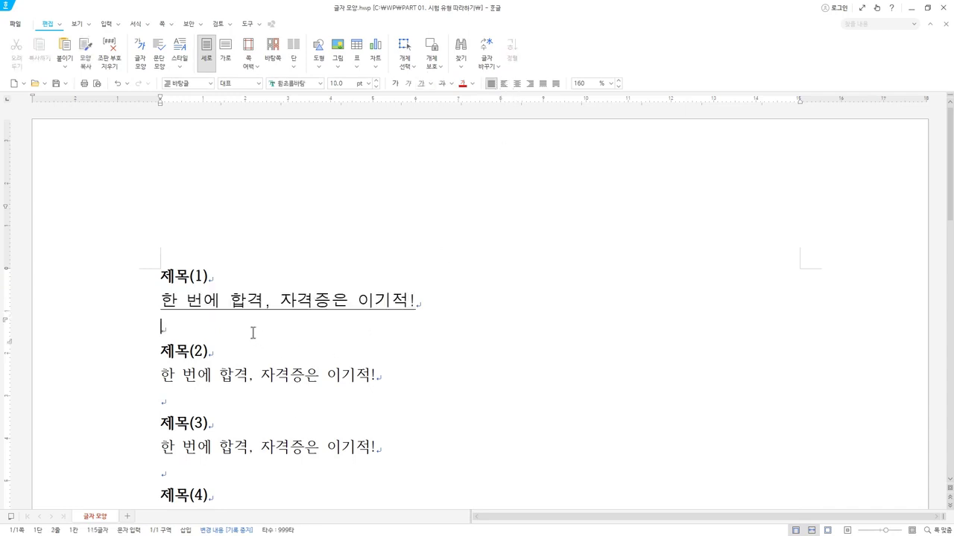
left_click(296, 393)
left_click(351, 302)
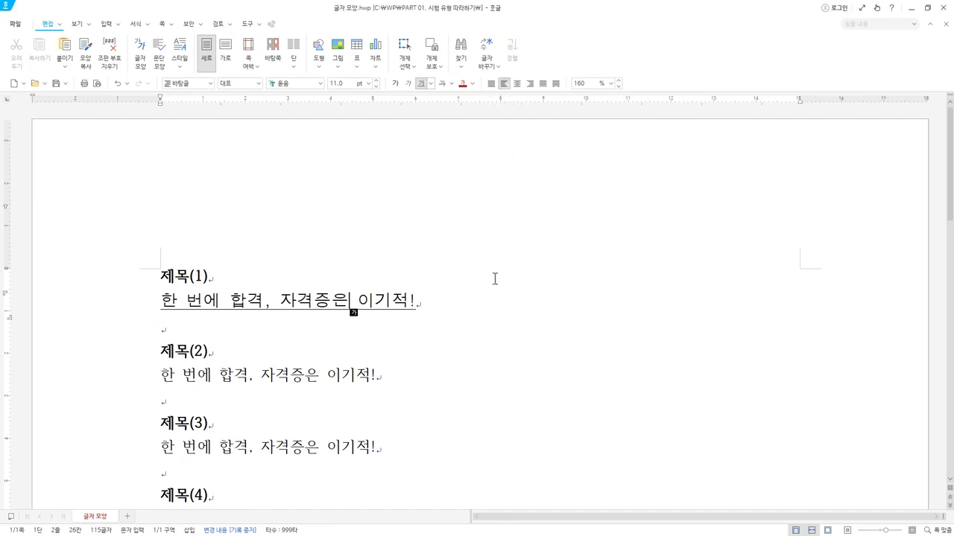
Practise selecting the whole formatted sentence under 제목(1), only the characters 격증, and the whole sentence again.
left_click(355, 299)
left_click_drag(161, 300, 416, 301)
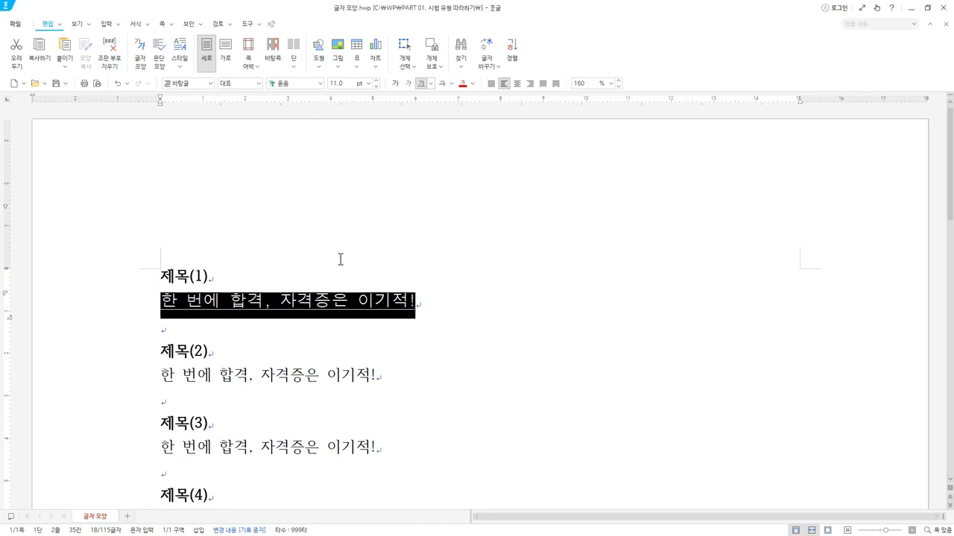
left_click(347, 300)
left_click_drag(291, 301, 332, 320)
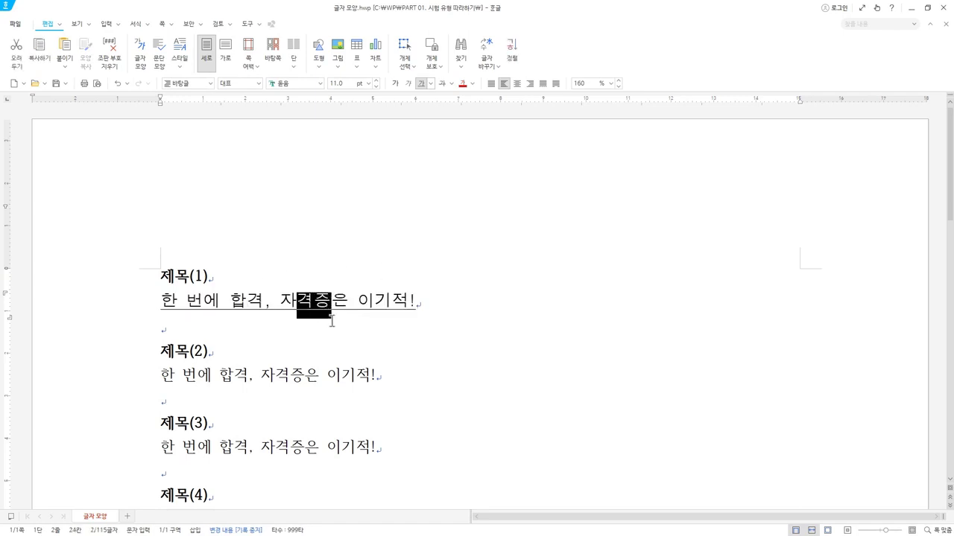
left_click_drag(421, 302, 141, 305)
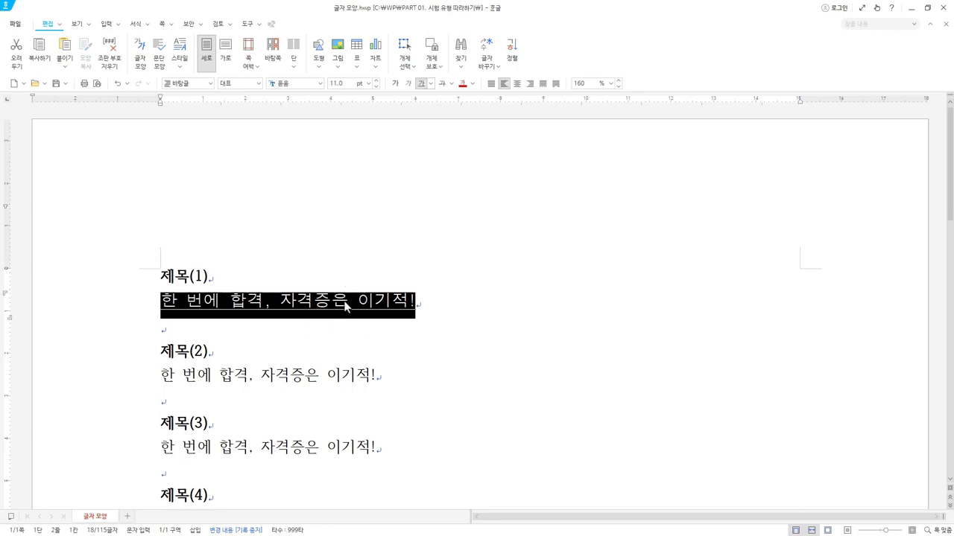
Select the entire sentence under 제목(2) and open its character shape settings.
scroll(345, 304, "down", 2)
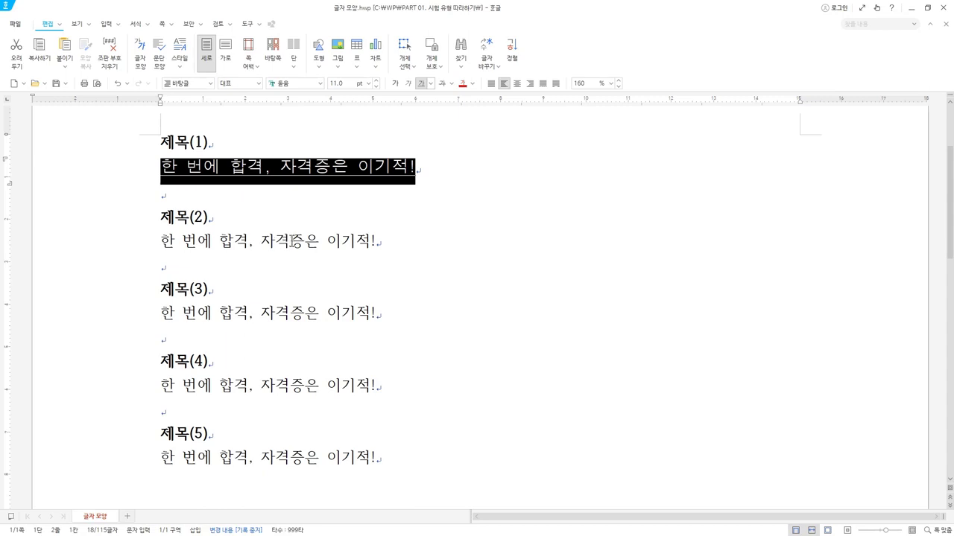
left_click(250, 240)
left_click_drag(377, 240, 165, 248)
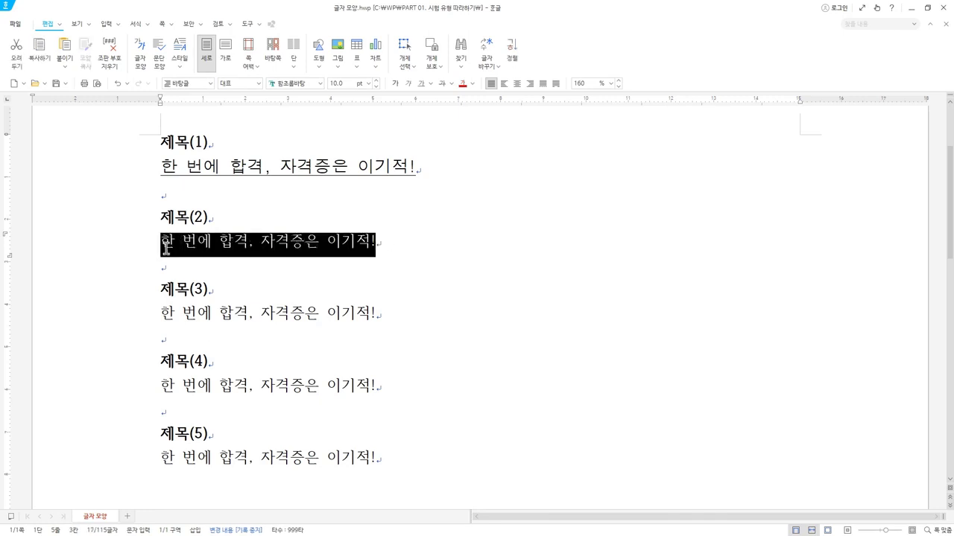
right_click(266, 251)
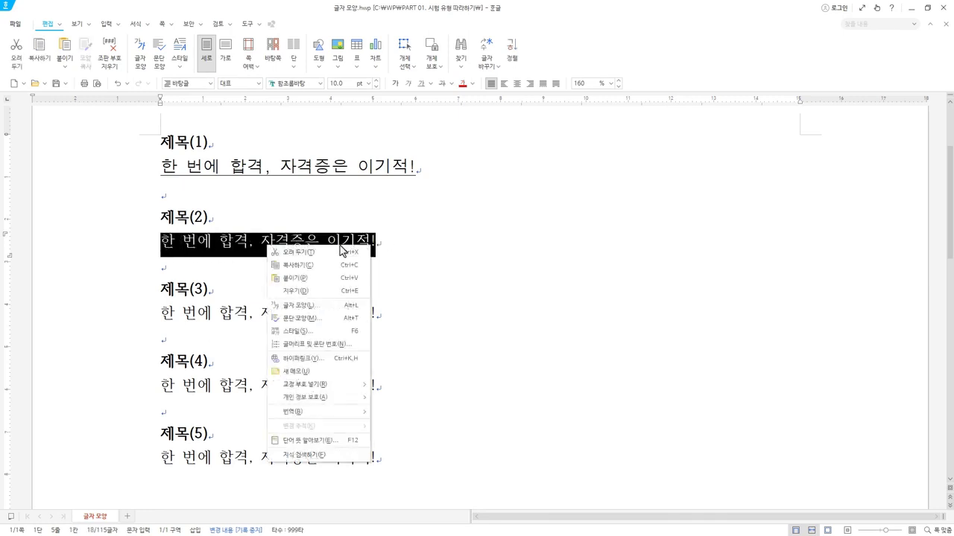
left_click(326, 304)
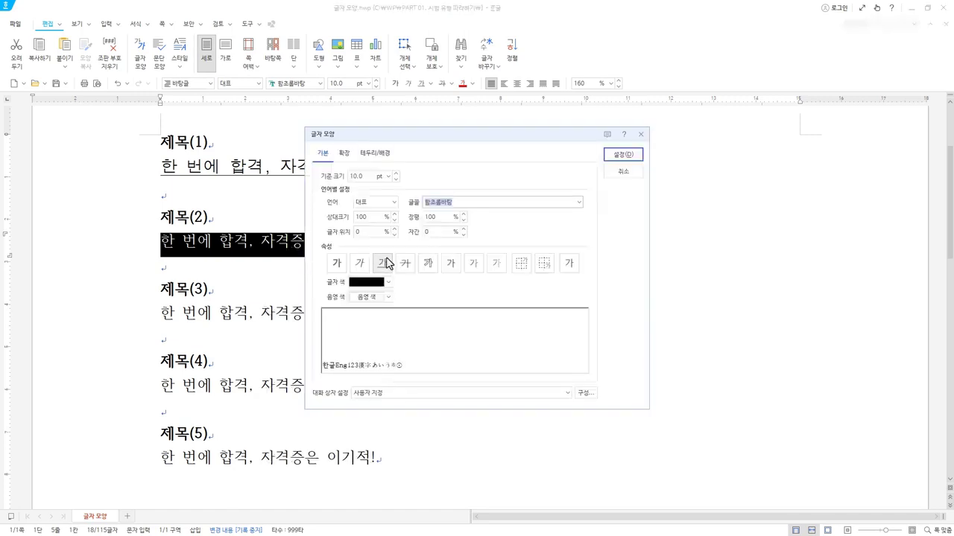
Set the base size to 13 pt and the font to HY헤드라인M for the sentence under 제목(2).
left_click(396, 174)
left_click(396, 173)
left_click(396, 174)
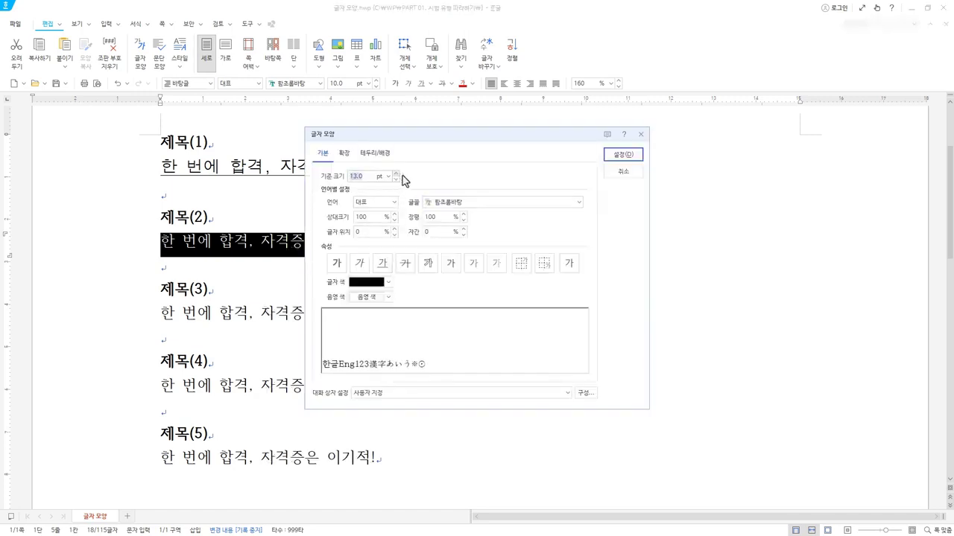
left_click(472, 205)
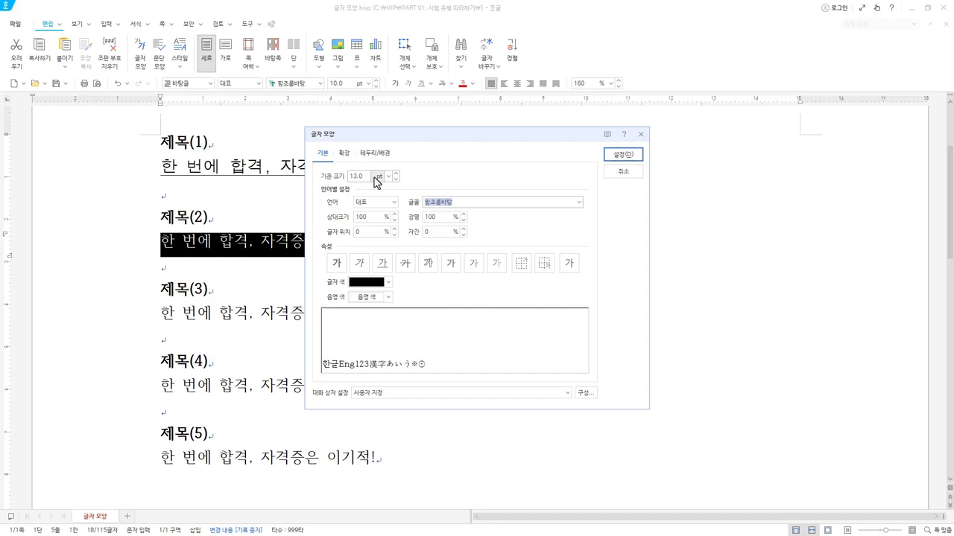
type("hy")
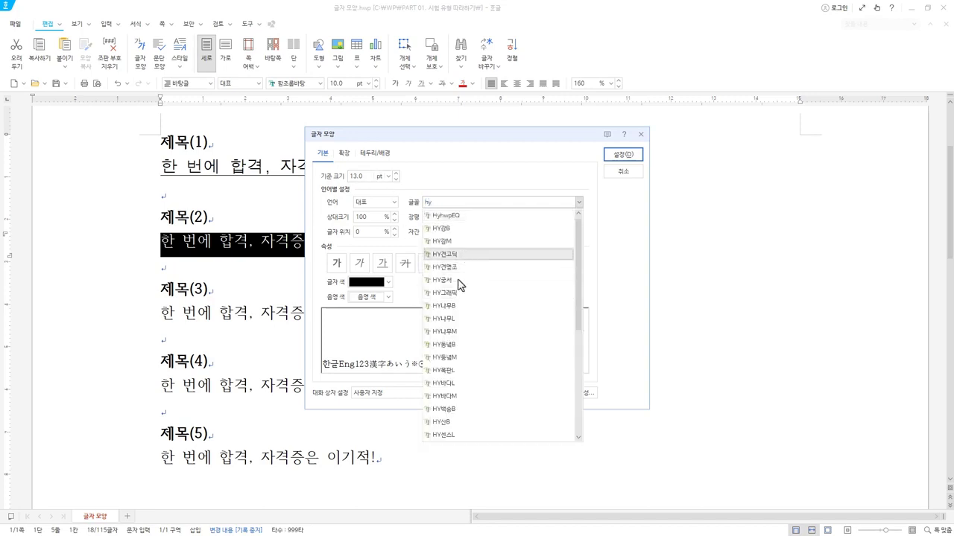
key("BackSpace")
key("BackSpace")
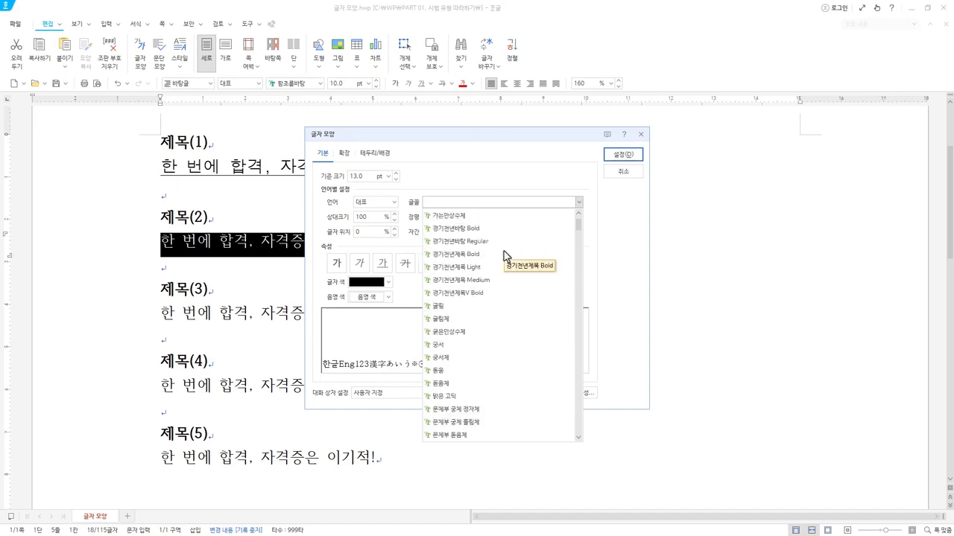
type("헤")
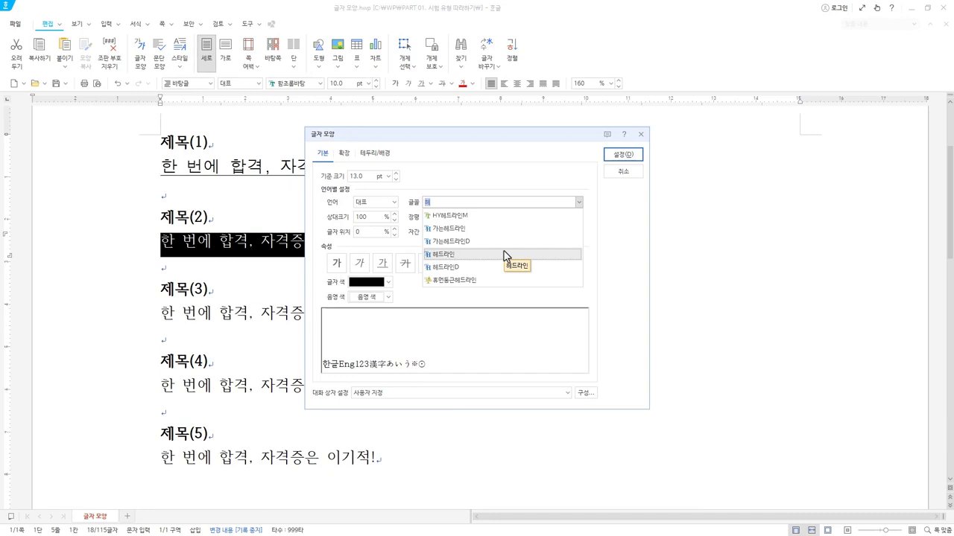
left_click(470, 216)
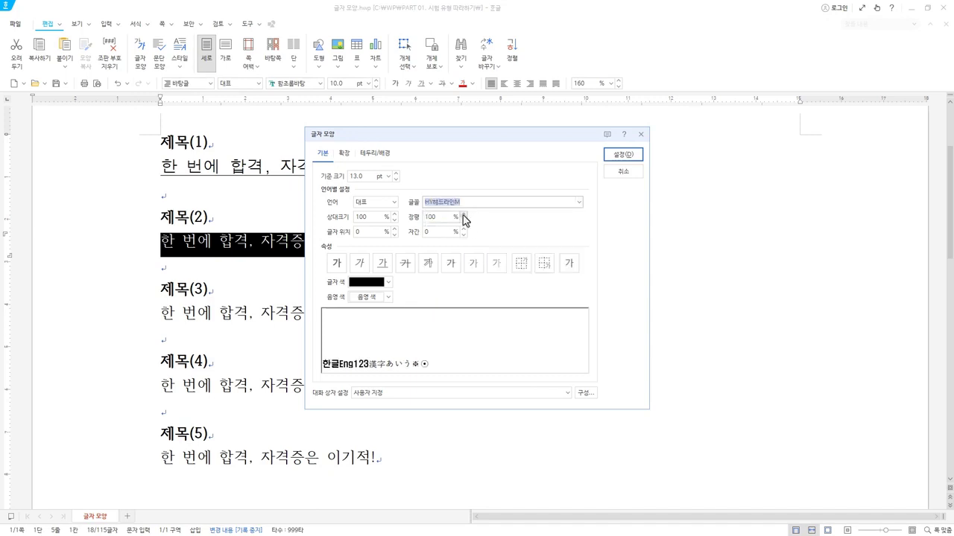
Set the character width (장평) to 120% for the sentence under 제목(2).
left_click(463, 213)
left_click(463, 214)
left_click(463, 214)
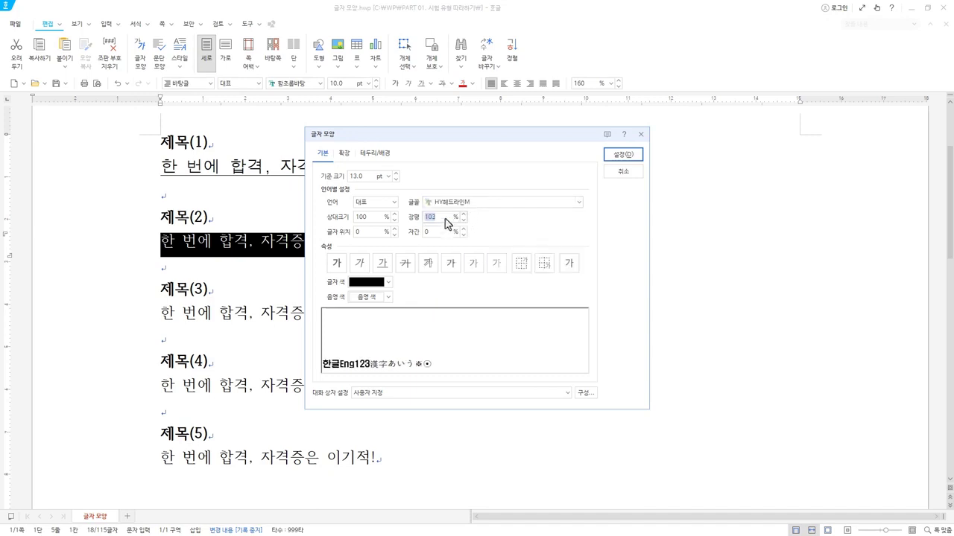
type("120")
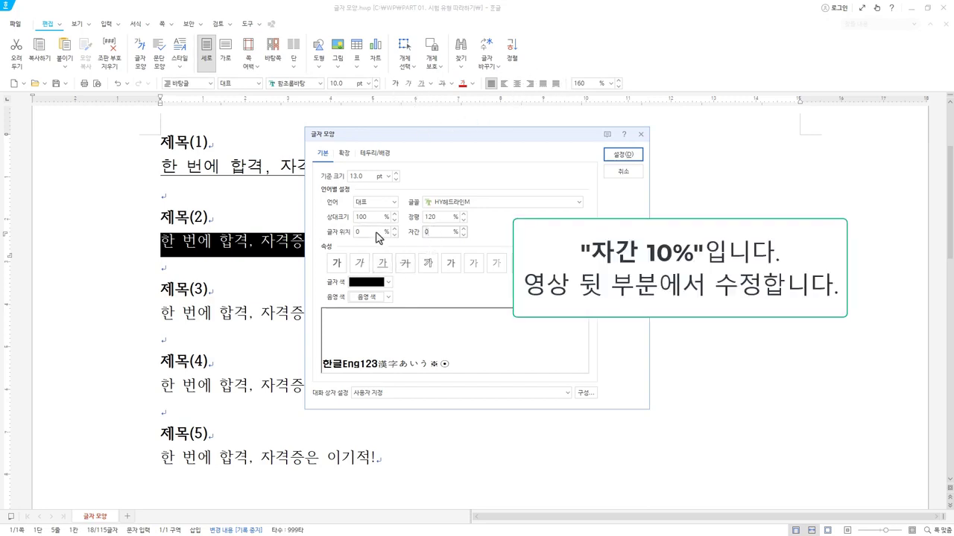
type("5")
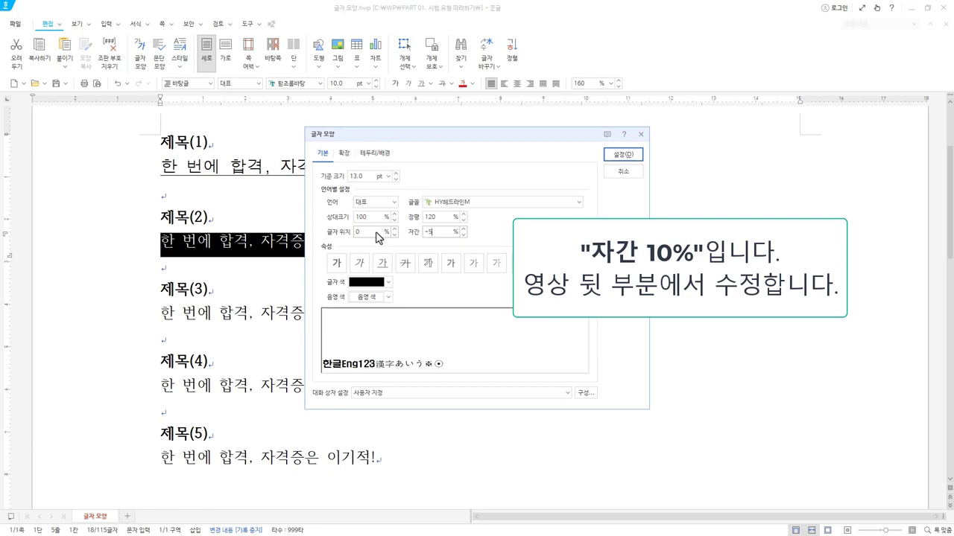
key("BackSpace")
key("BackSpace")
type("0")
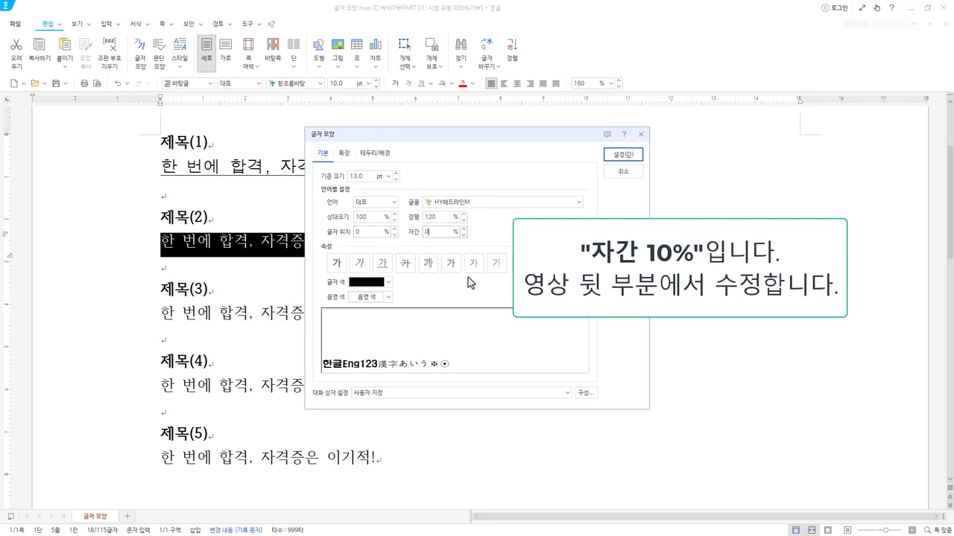
Set the character spacing (자간) to -5% and turn on bold for the sentence under 제목(2).
left_click(463, 234)
left_click(463, 235)
left_click(463, 235)
left_click(464, 235)
left_click(463, 235)
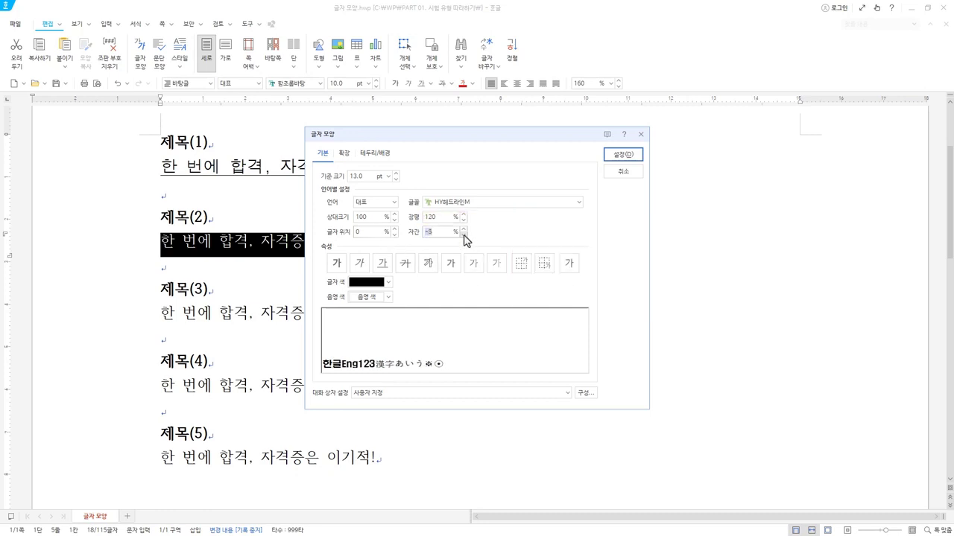
left_click(339, 270)
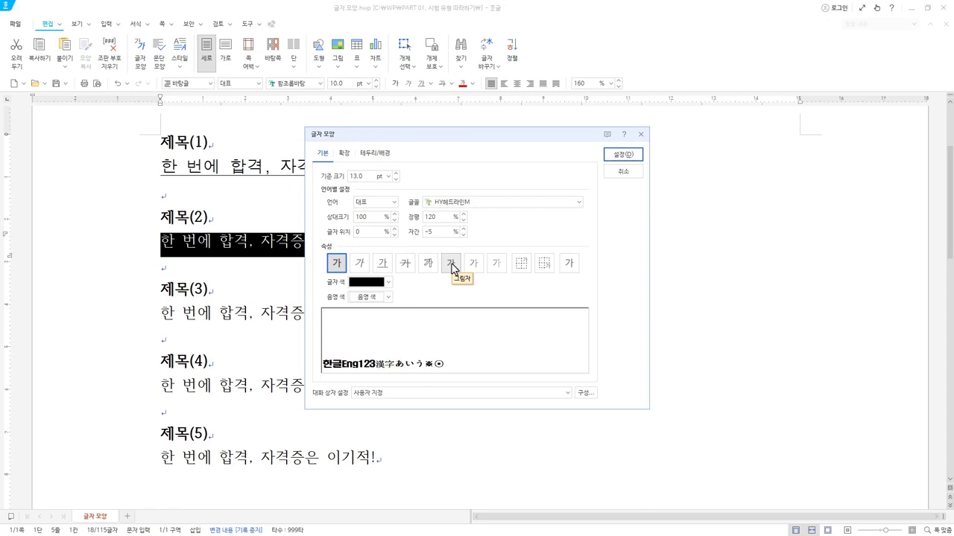
Try the 오피스 theme palette for the font colour and return to the 기본 theme palette.
left_click(388, 283)
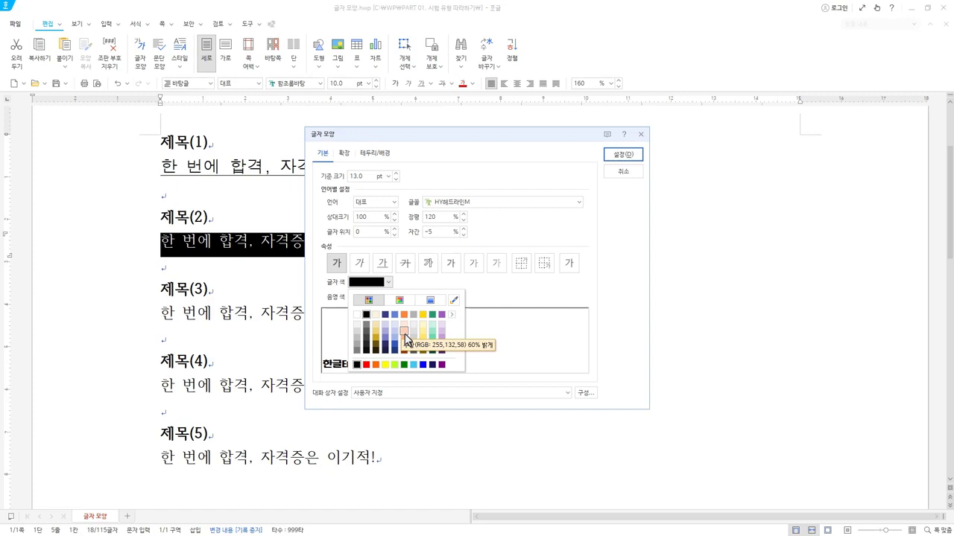
left_click(452, 315)
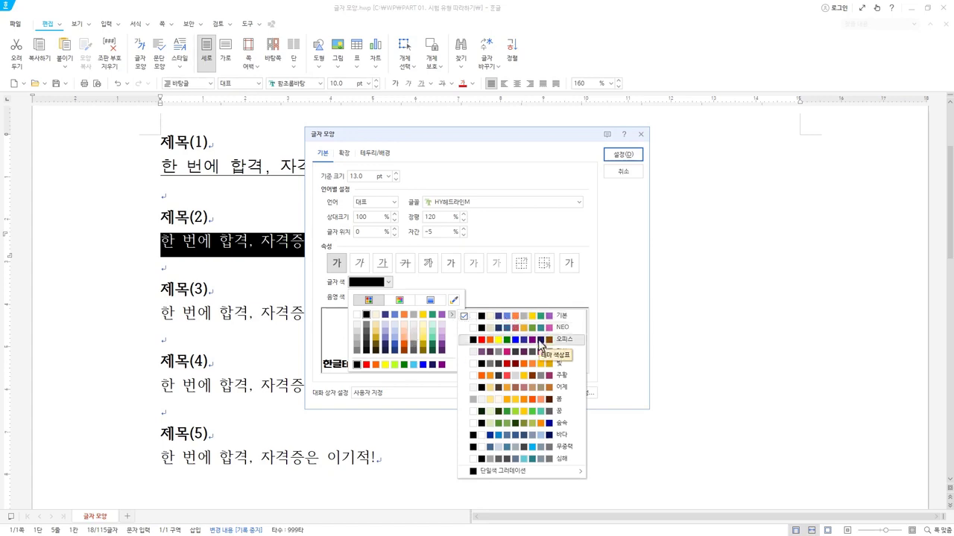
left_click(567, 340)
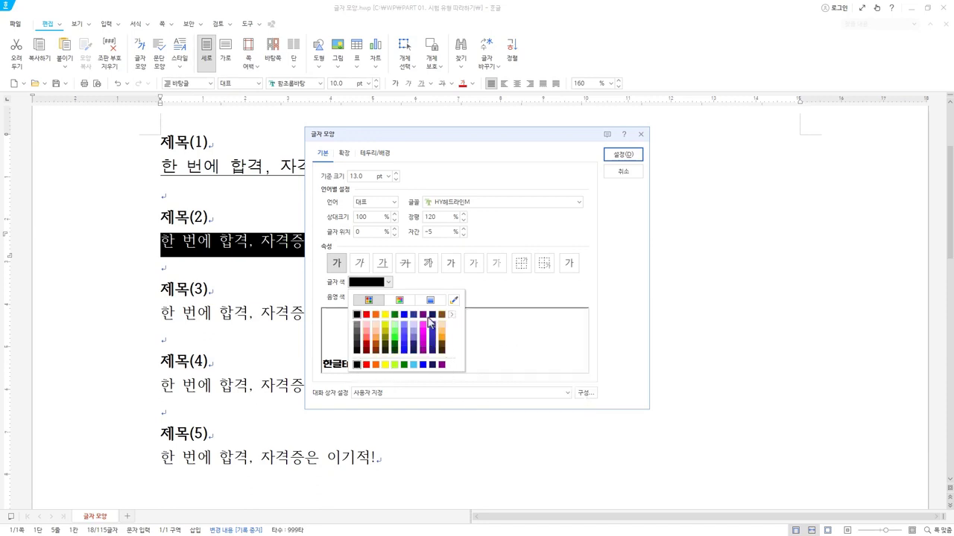
left_click(452, 314)
left_click(493, 300)
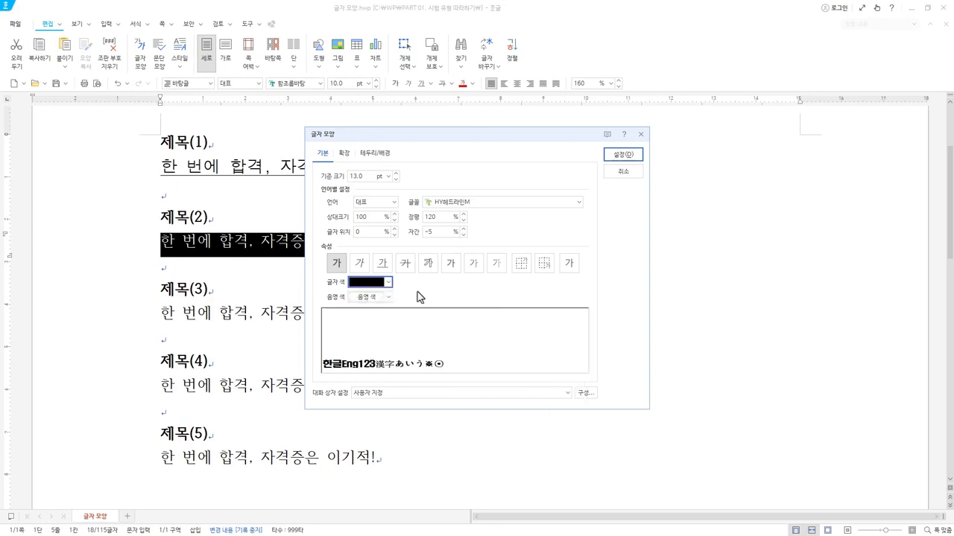
left_click(389, 283)
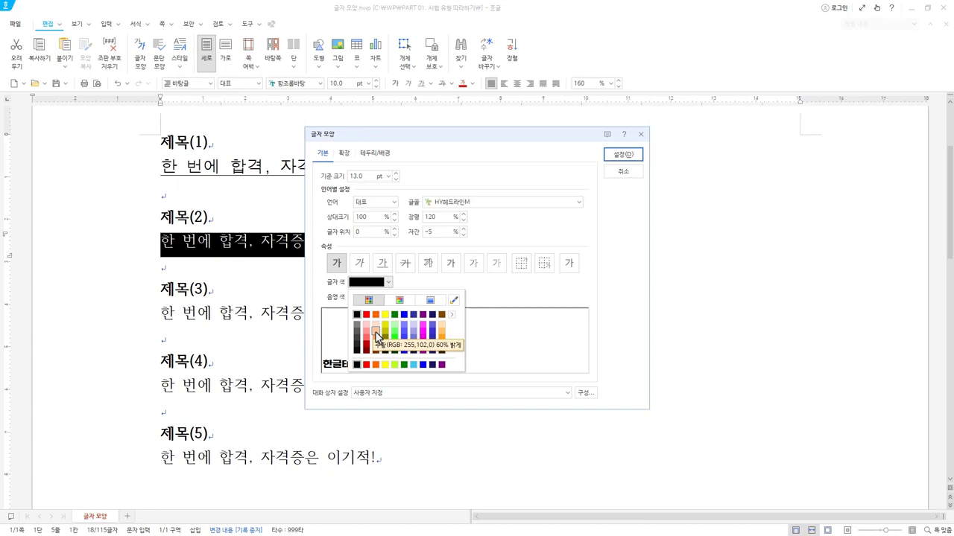
left_click(453, 315)
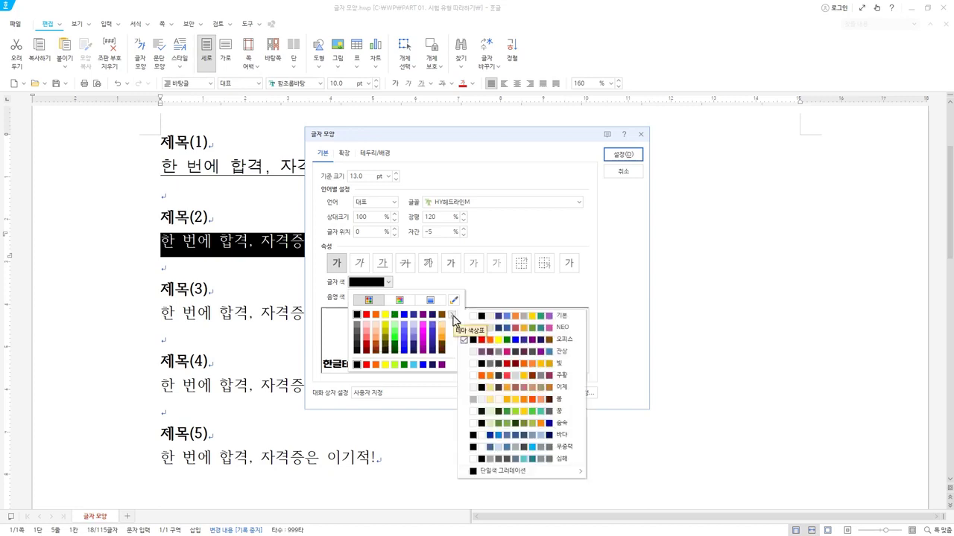
left_click(505, 317)
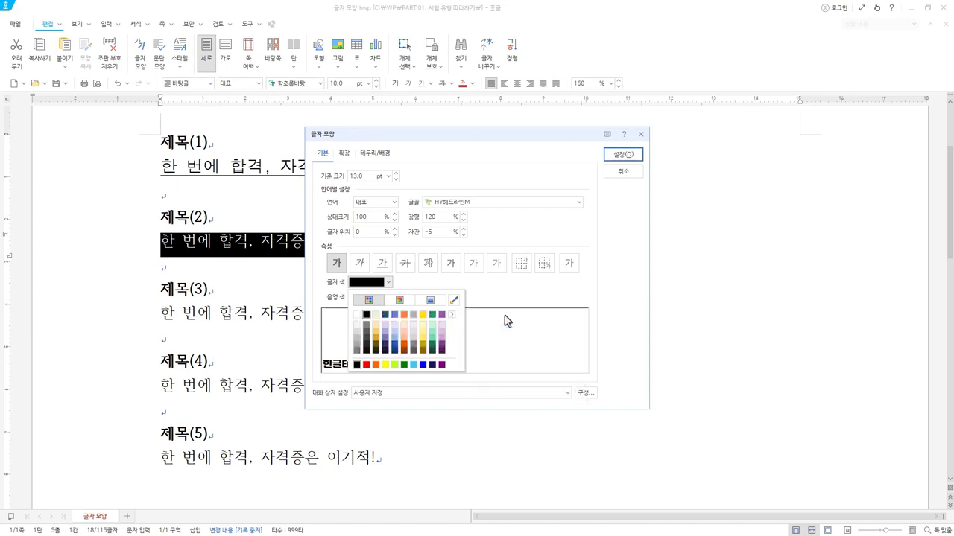
left_click(439, 282)
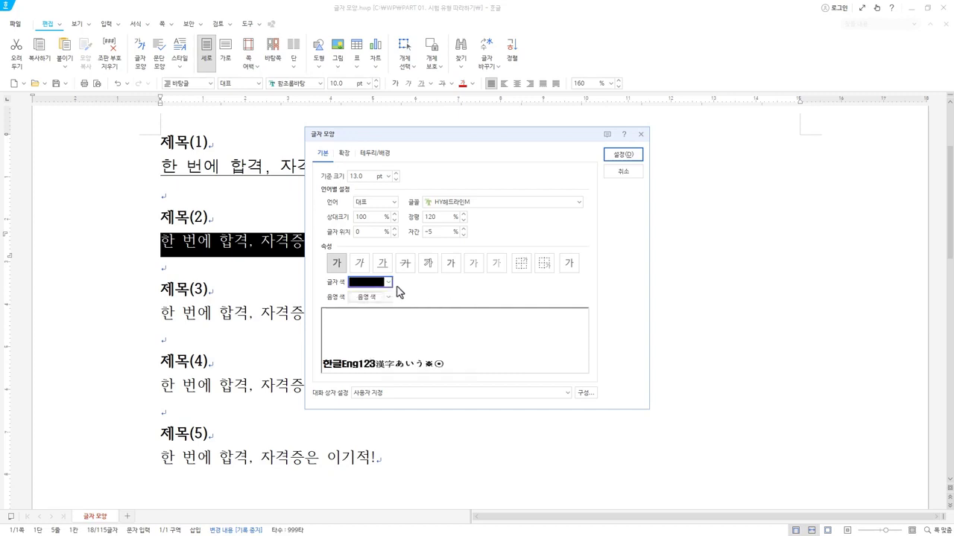
Apply the font colour 주황 (RGB: 255,132,58) 60% 밝게 to the sentence under 제목(2) and right-align it.
left_click(388, 283)
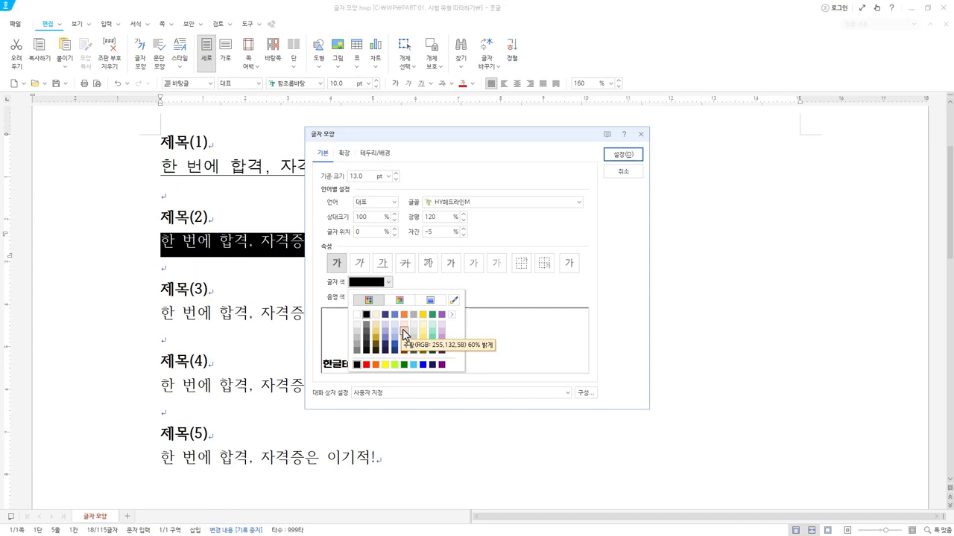
left_click(404, 335)
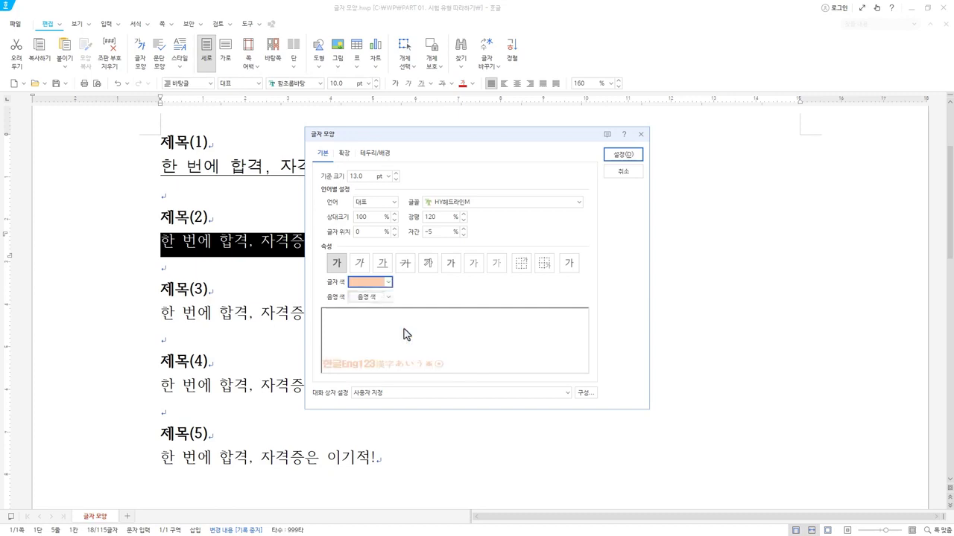
left_click(371, 282)
left_click(392, 290)
left_click(623, 155)
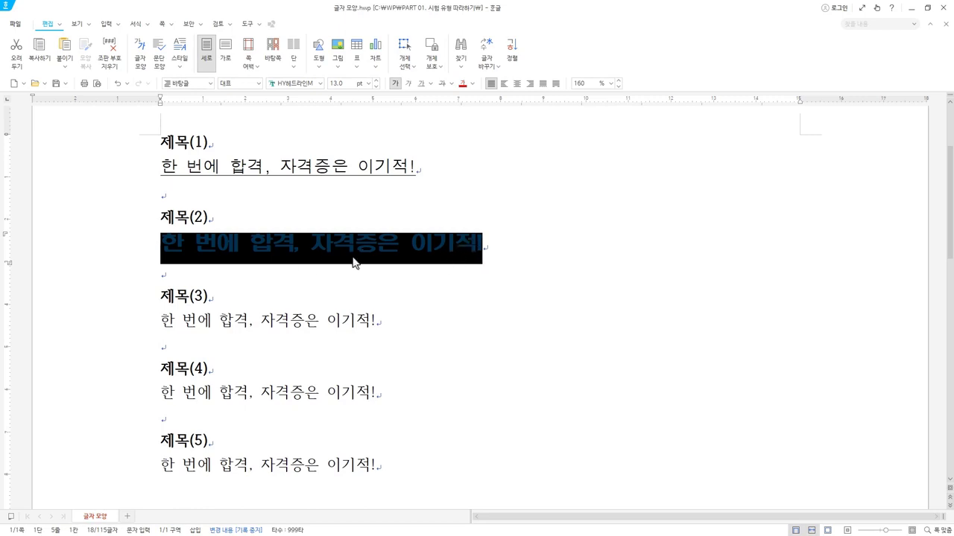
left_click(530, 85)
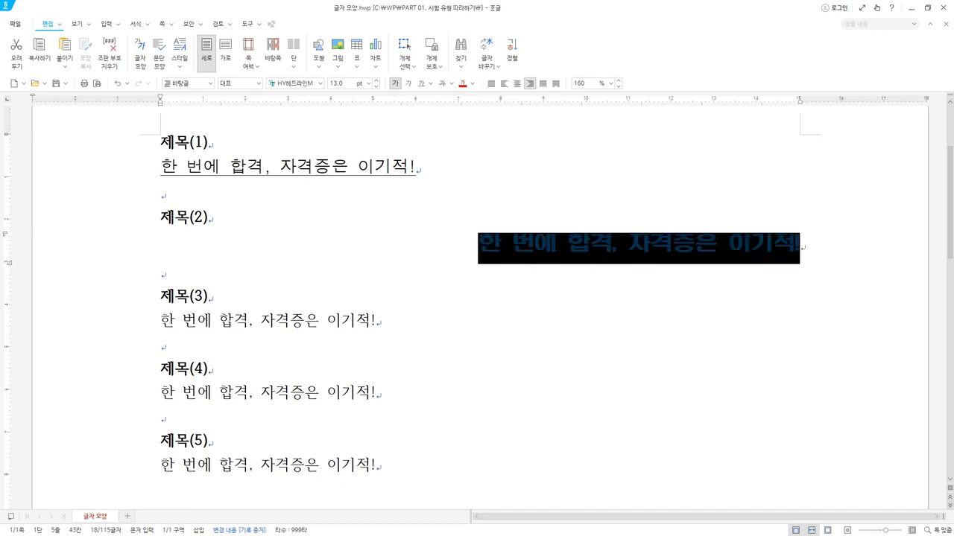
Select the entire sentence under 제목(3) and set its base size to 15 pt in the character shape settings.
left_click(343, 324)
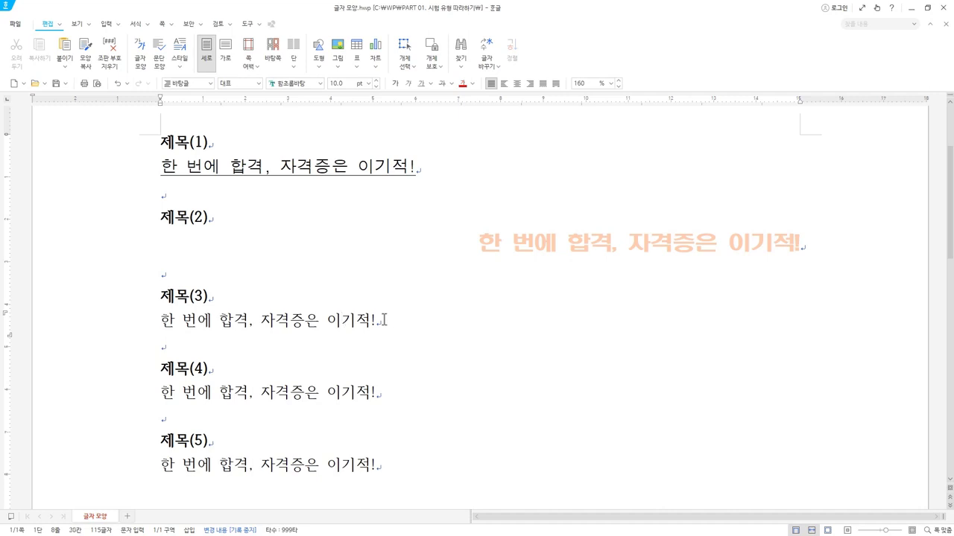
left_click_drag(379, 321, 160, 322)
right_click(213, 324)
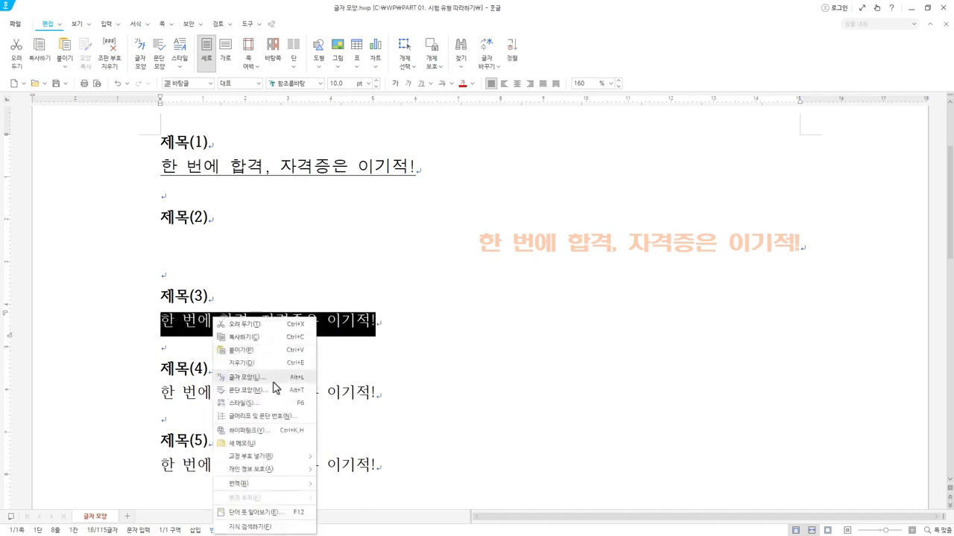
left_click(274, 378)
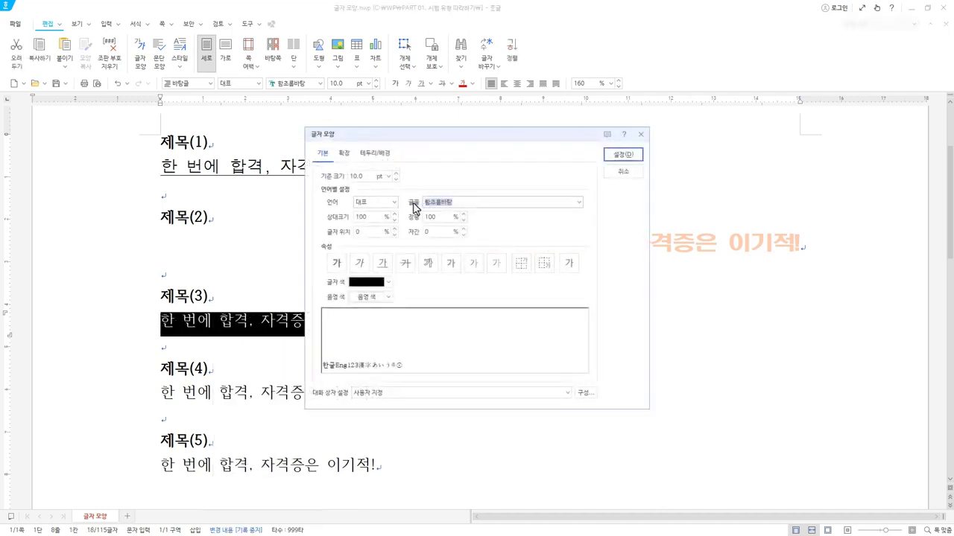
double_click(358, 176)
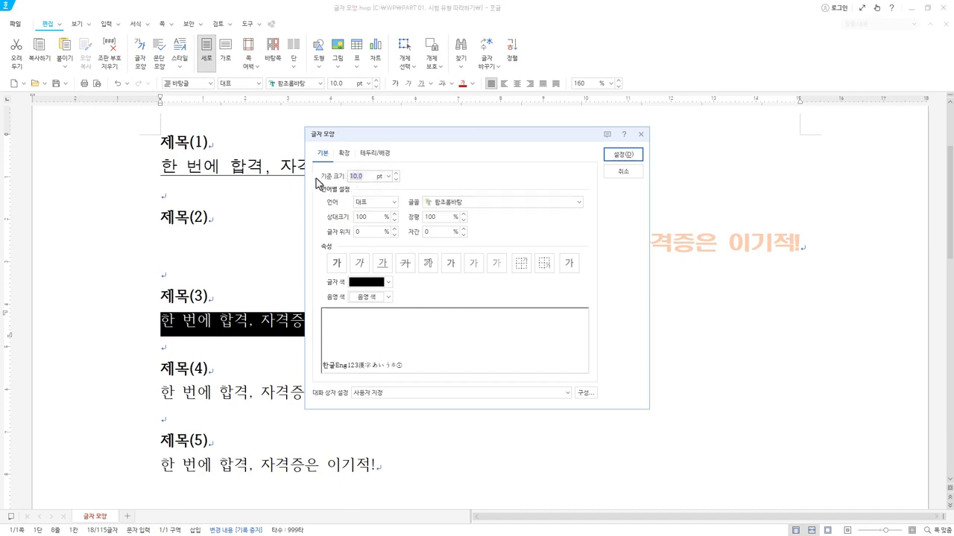
type("13")
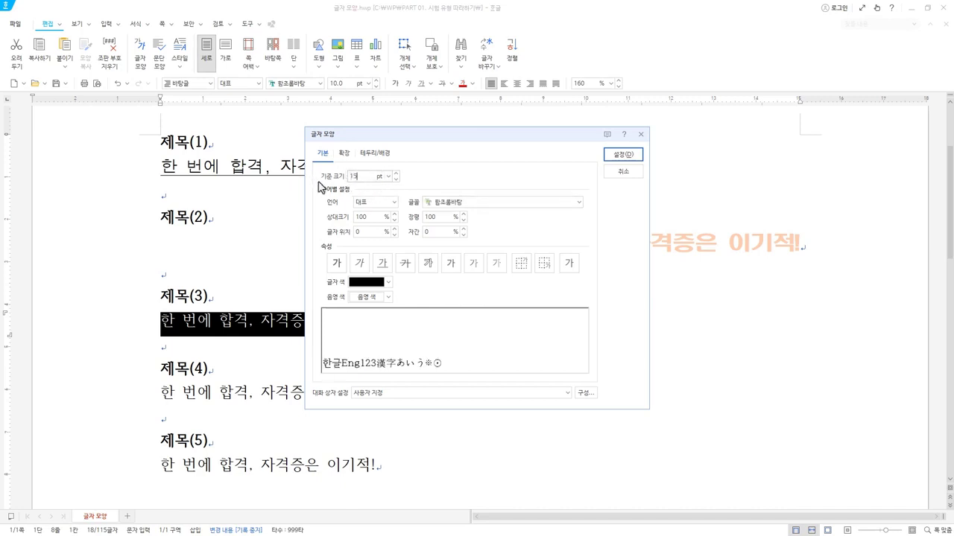
Search the fonts for 돋움 and choose 한컴산뜻돋움 for the sentence under 제목(3).
left_click(477, 203)
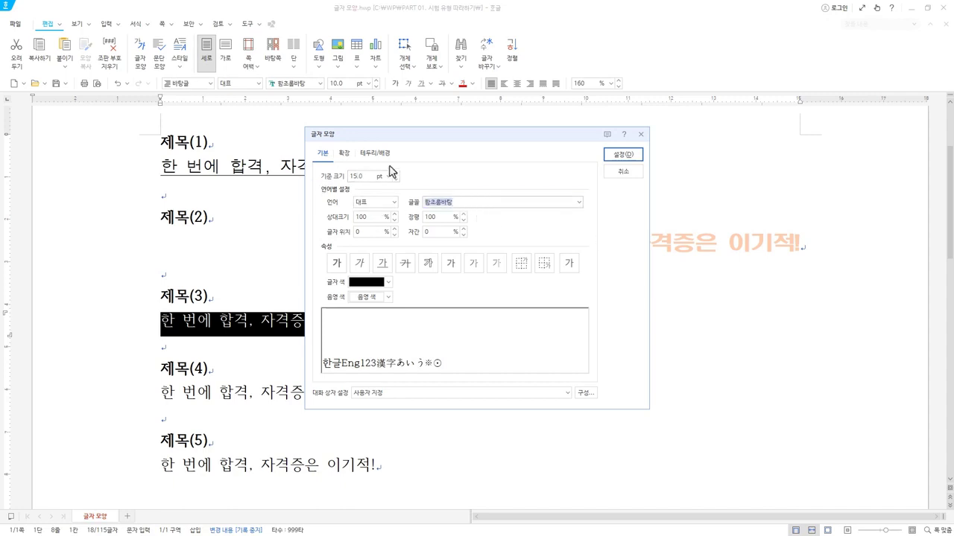
type("함초")
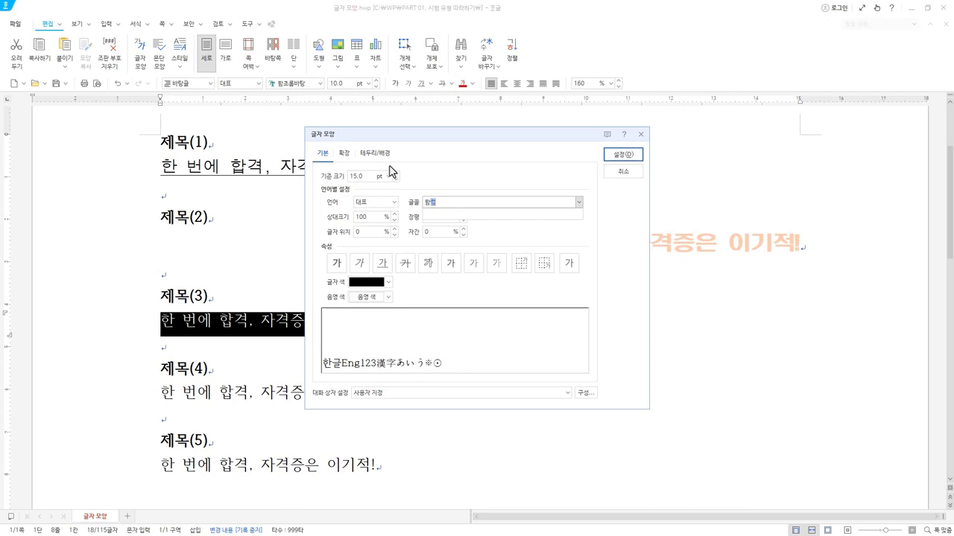
key("BackSpace")
key("BackSpace")
key("BackSpace")
key("BackSpace")
type("한컴")
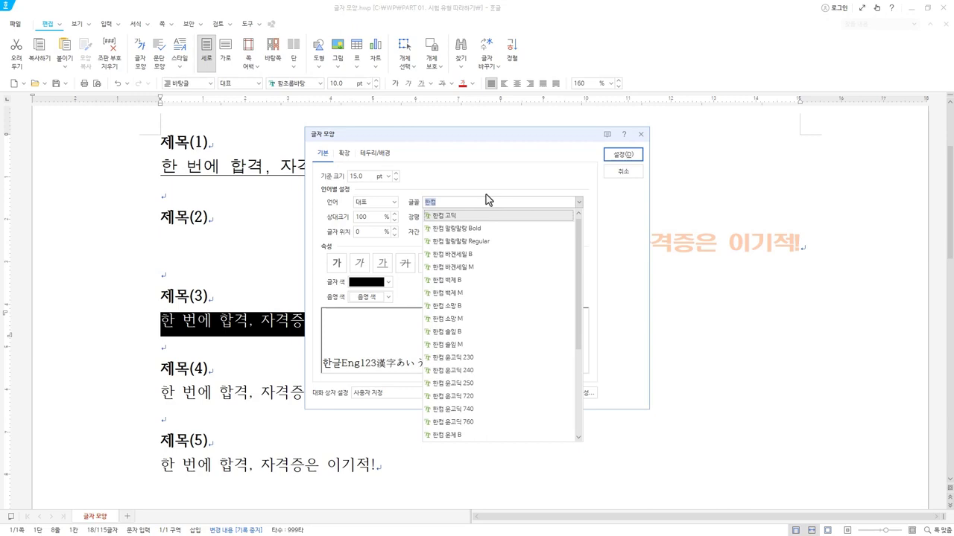
type("돋움")
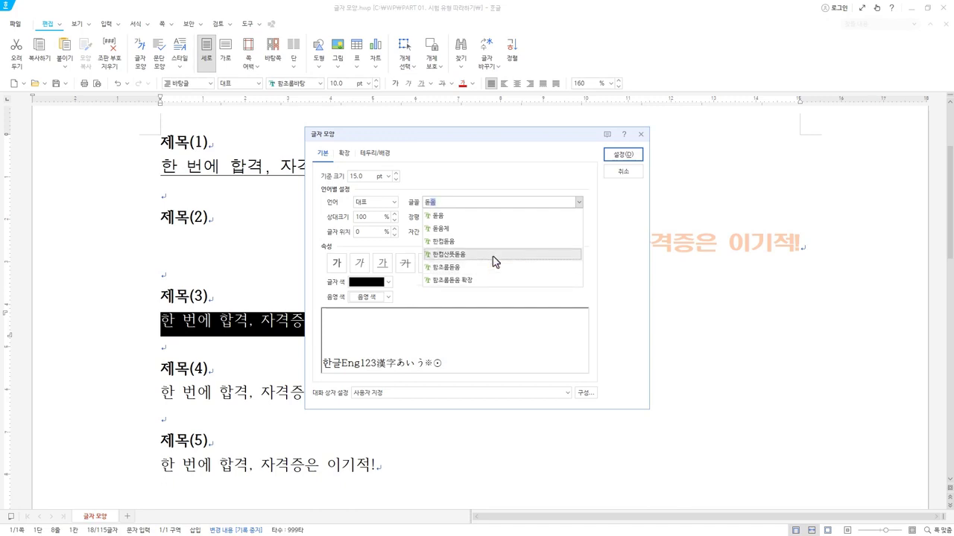
left_click(493, 258)
left_click(477, 204)
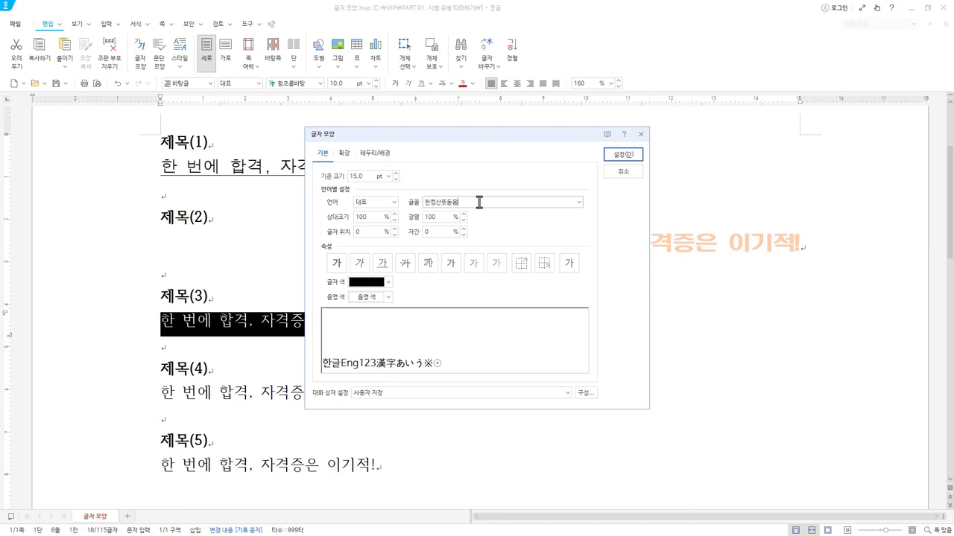
Set the character width (장평) to 110%, the spacing (자간) to -5% and bold for the sentence under 제목(3).
left_click(445, 217)
type("110")
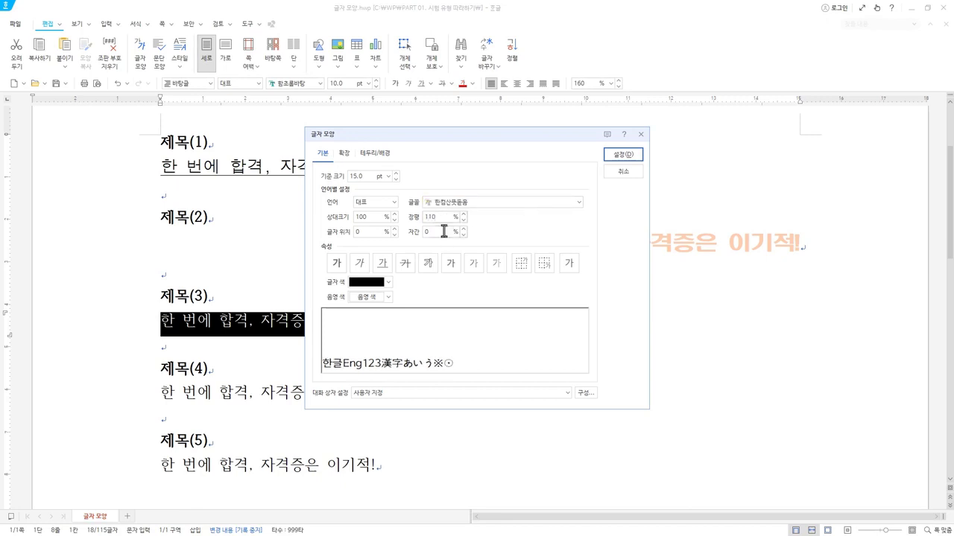
left_click(444, 231)
type("-5")
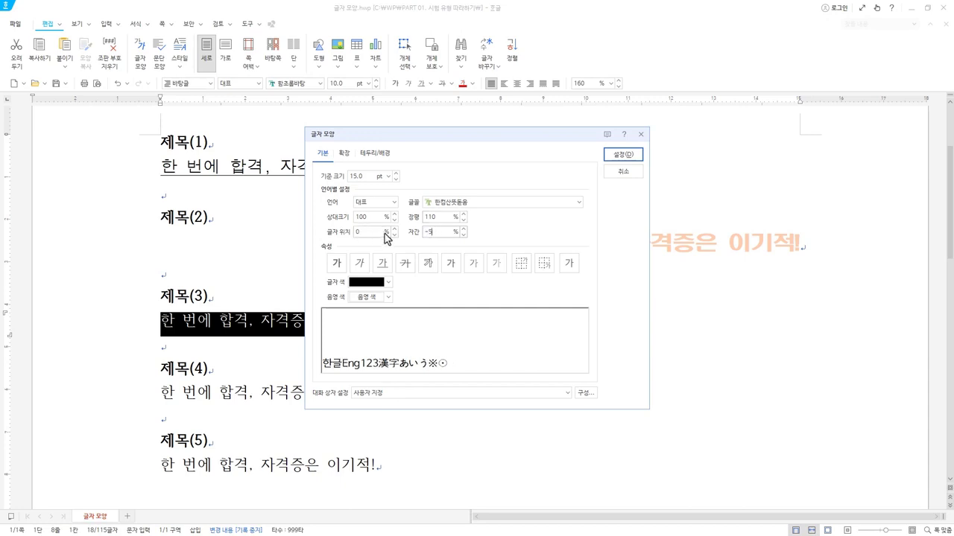
left_click(337, 263)
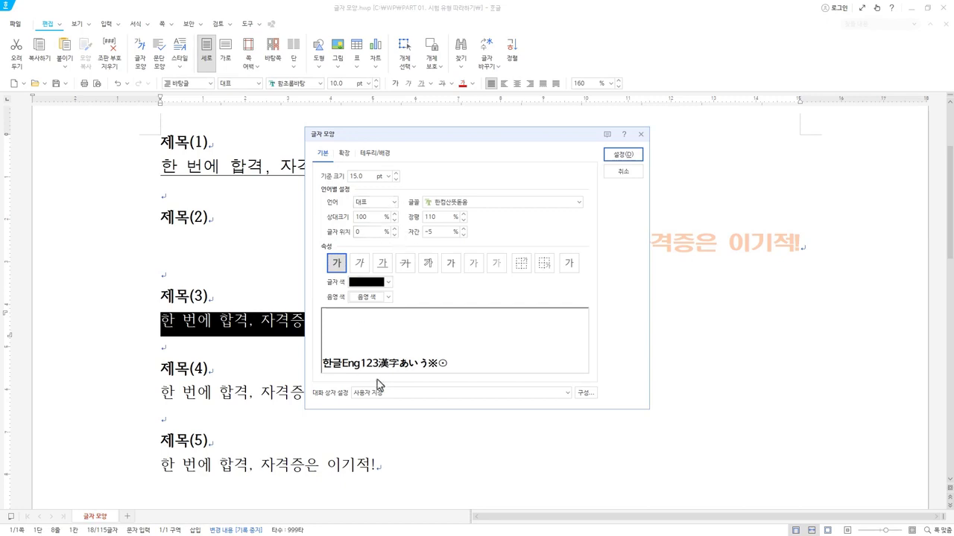
left_click(388, 282)
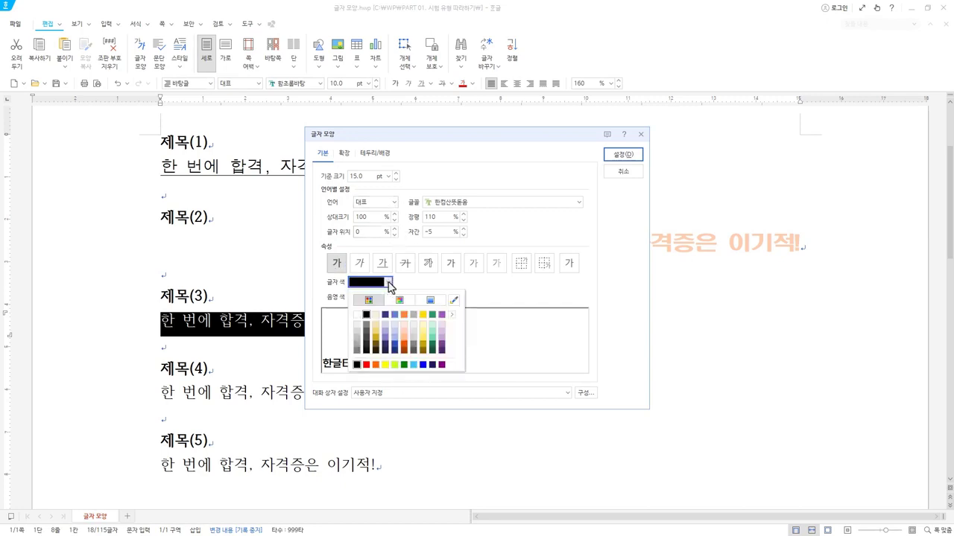
left_click(452, 315)
left_click(424, 283)
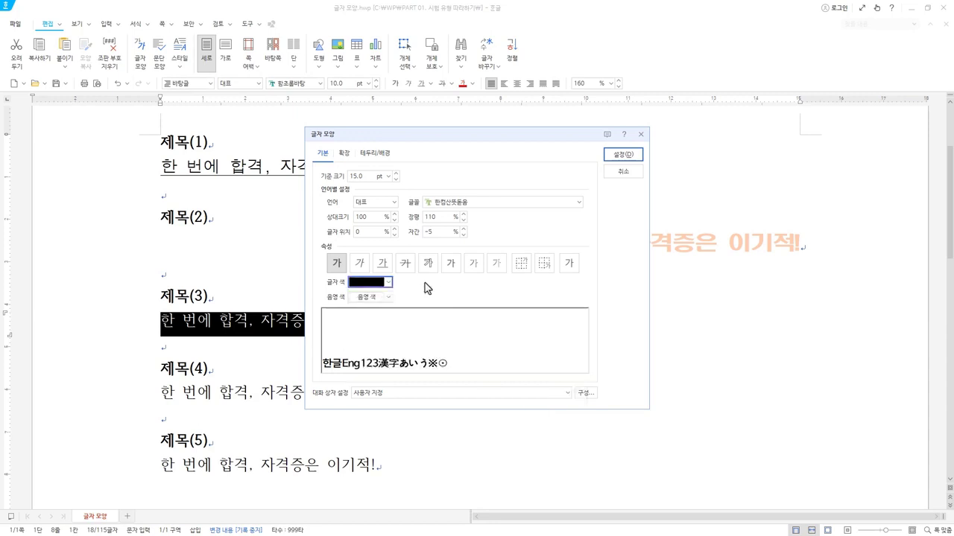
Apply the 오피스 theme colour 검은 군청 (RGB: 27,23,96) to the sentence under 제목(3) and centre it.
left_click(389, 282)
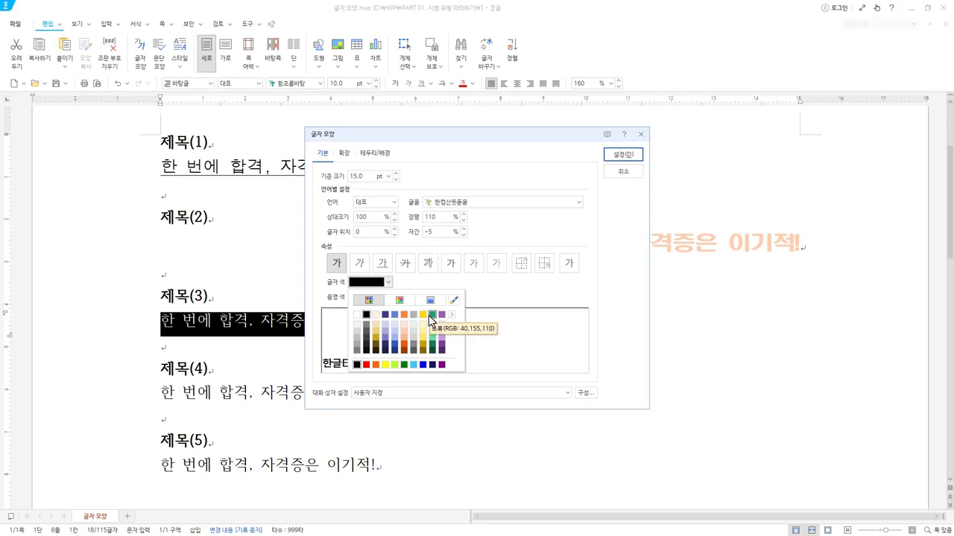
left_click(451, 316)
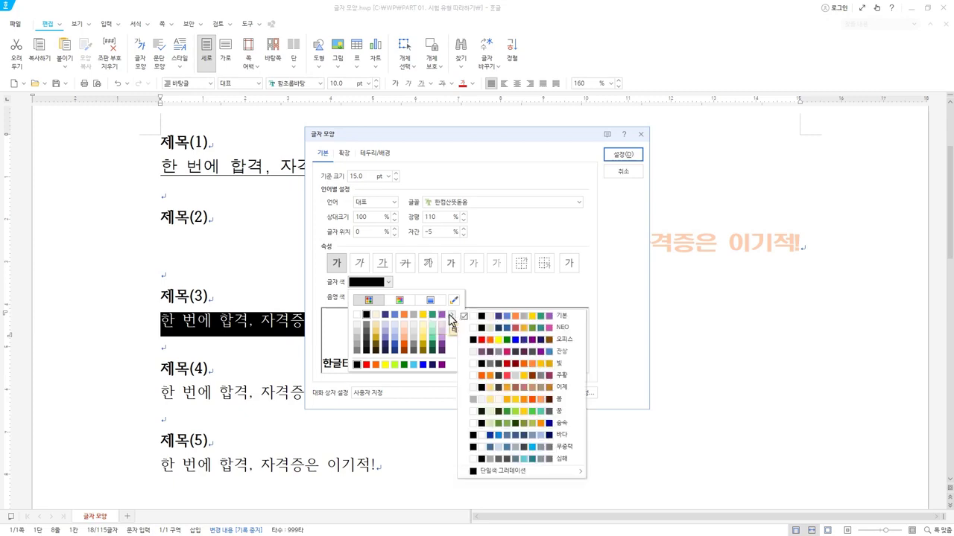
left_click(528, 343)
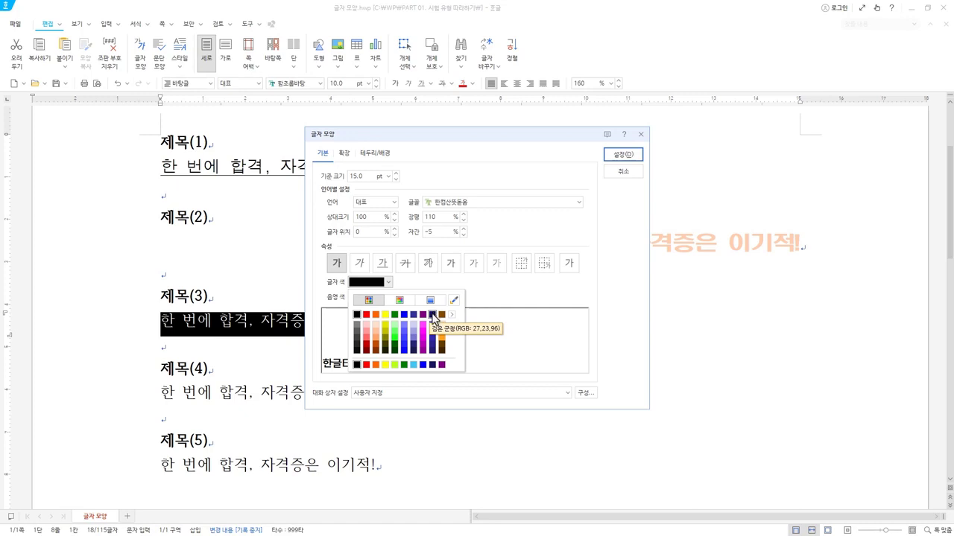
left_click(433, 315)
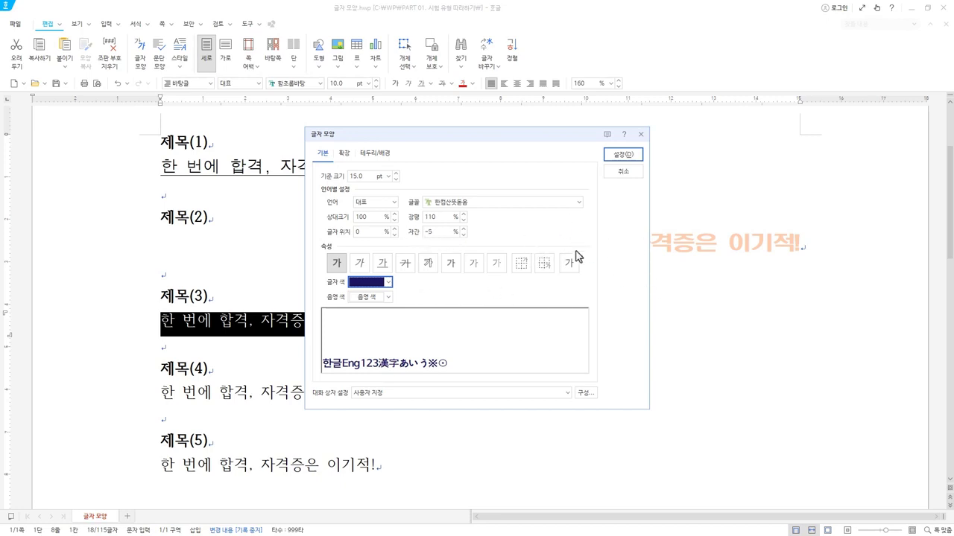
left_click(630, 158)
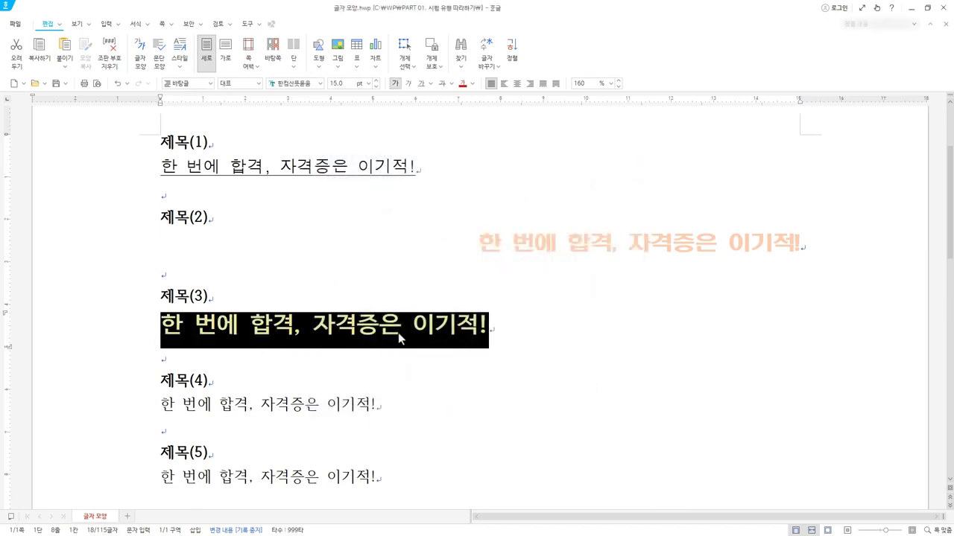
left_click(520, 90)
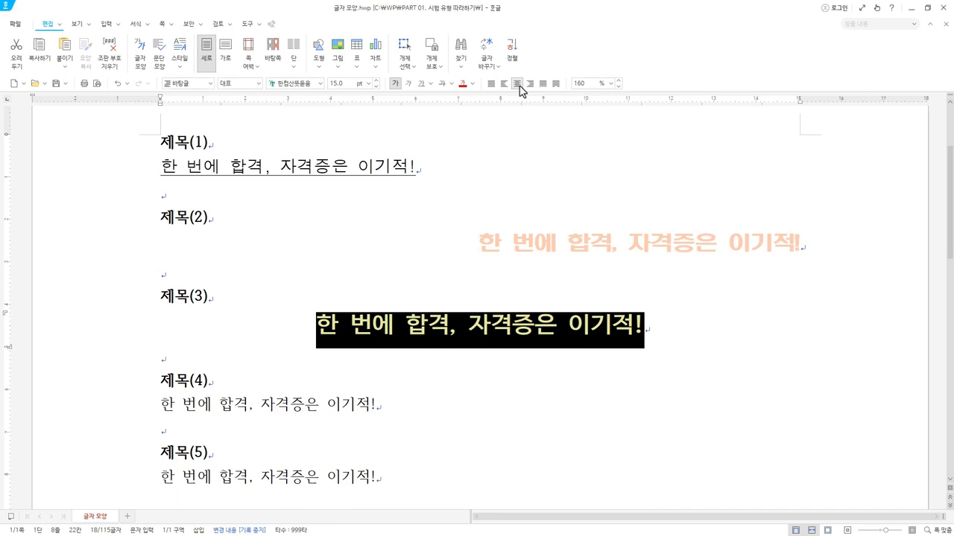
Select the entire sentence under 제목(4) and apply the green theme colour (RGB: 40,155,110) to its text.
scroll(474, 349, "down", 2)
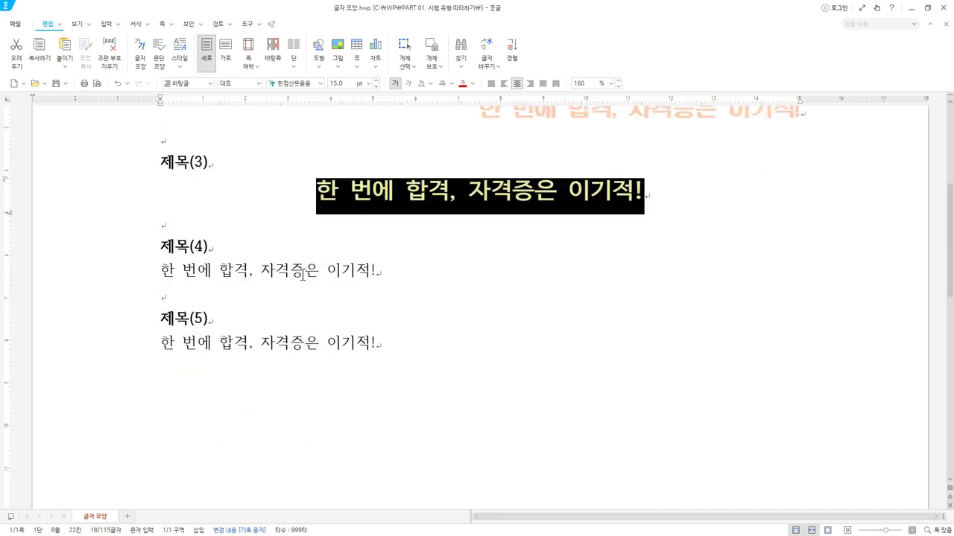
left_click(303, 273)
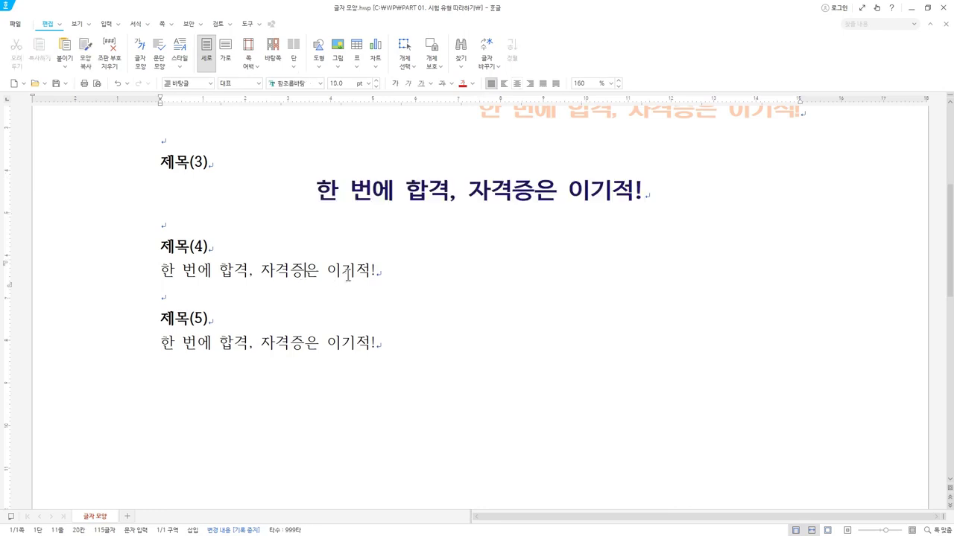
left_click_drag(378, 271, 152, 275)
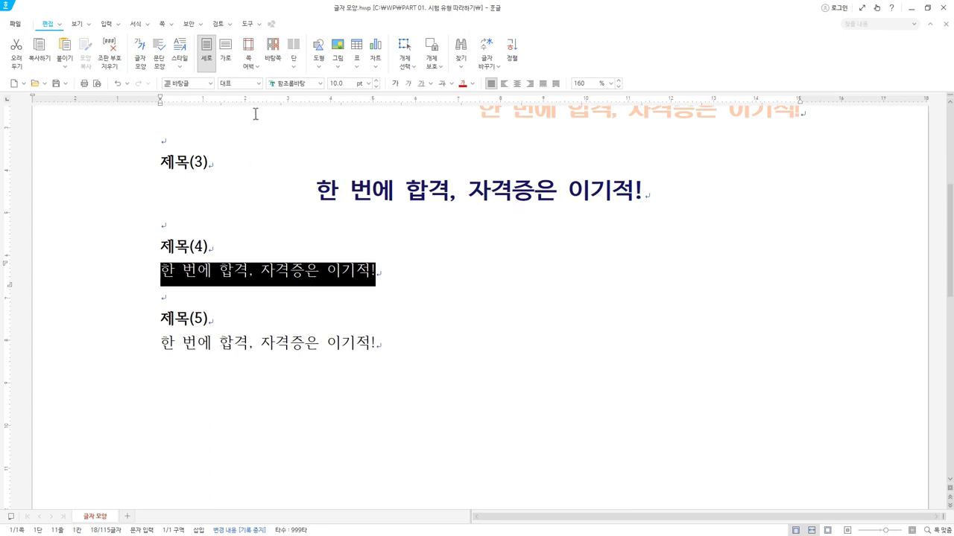
left_click(471, 83)
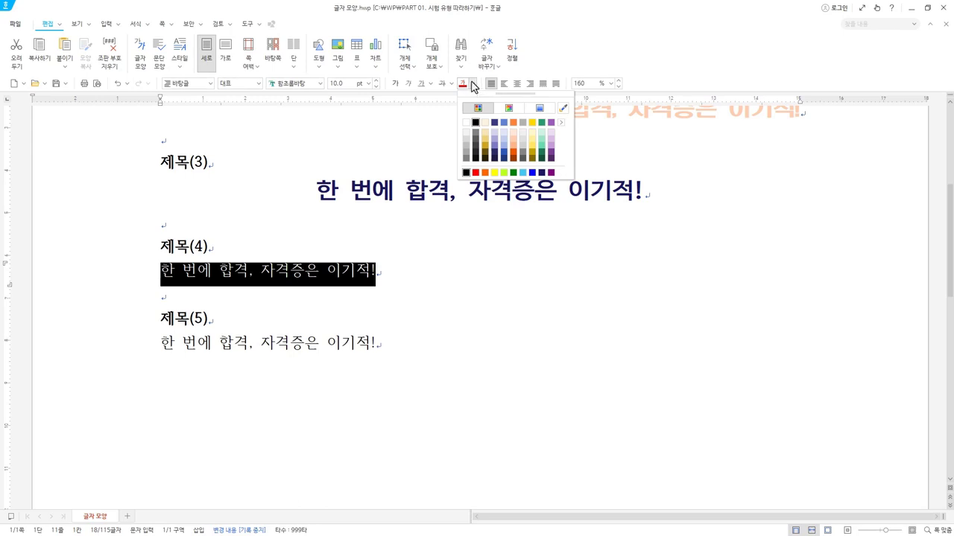
left_click(560, 122)
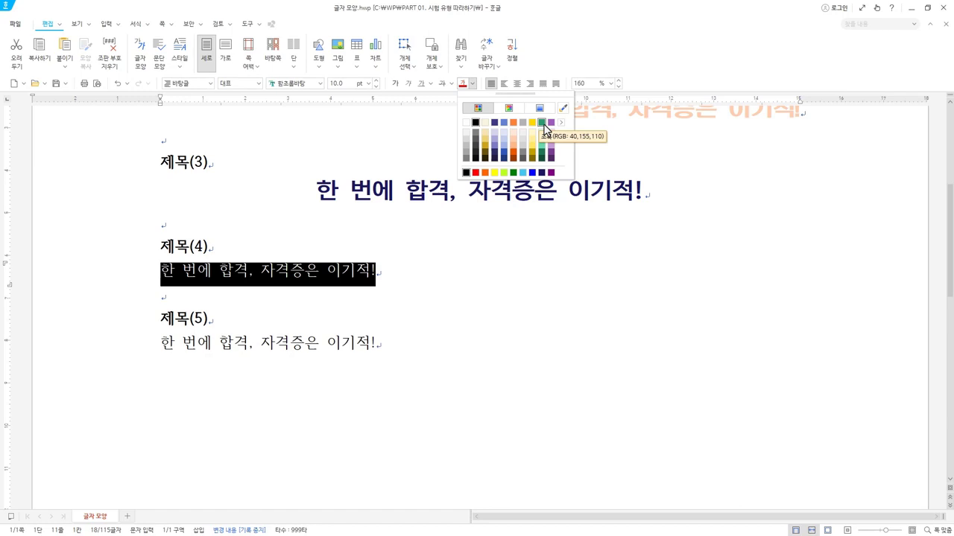
left_click(542, 124)
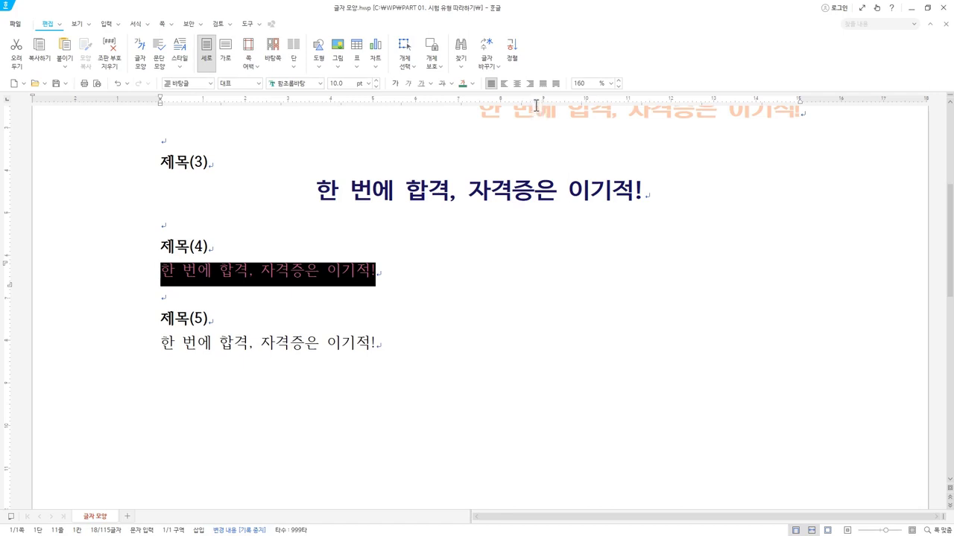
In the paragraph shape settings, set a first-line indent (들여쓰기) of 20 pt for the sentence under 제목(4).
right_click(338, 275)
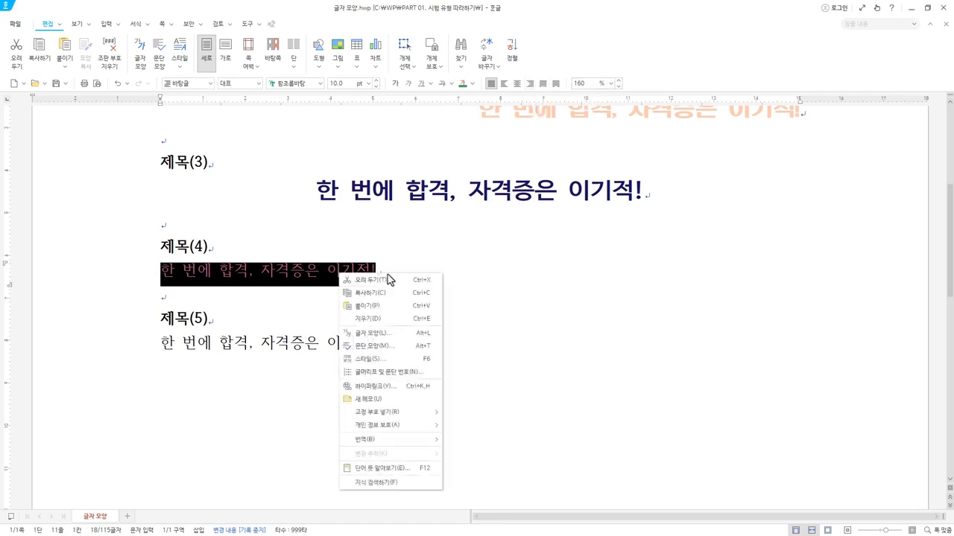
left_click(386, 349)
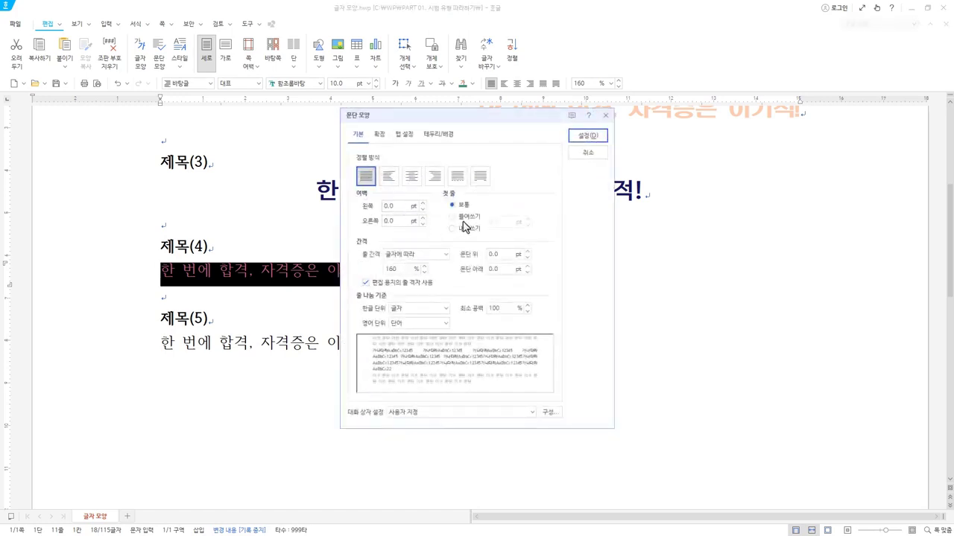
left_click(463, 217)
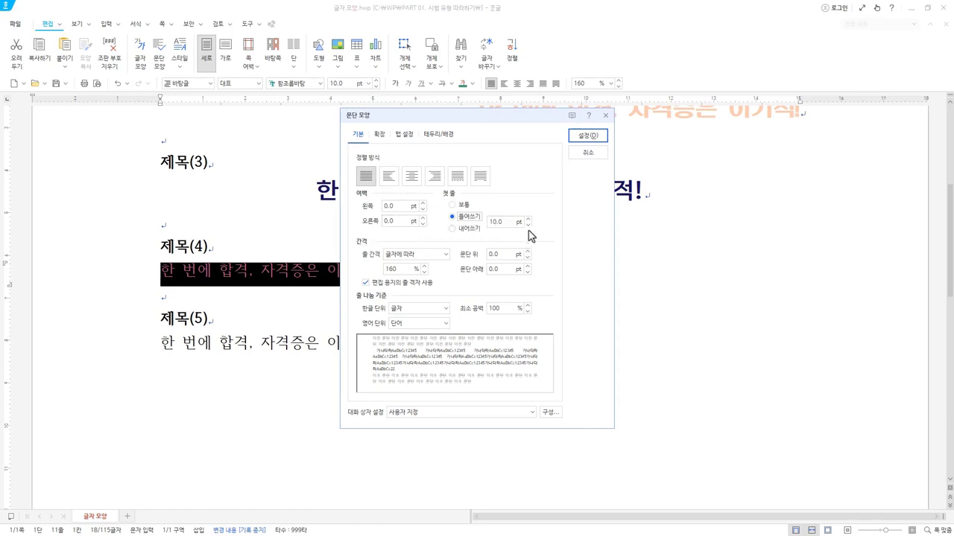
left_click_drag(508, 221, 454, 230)
type("20")
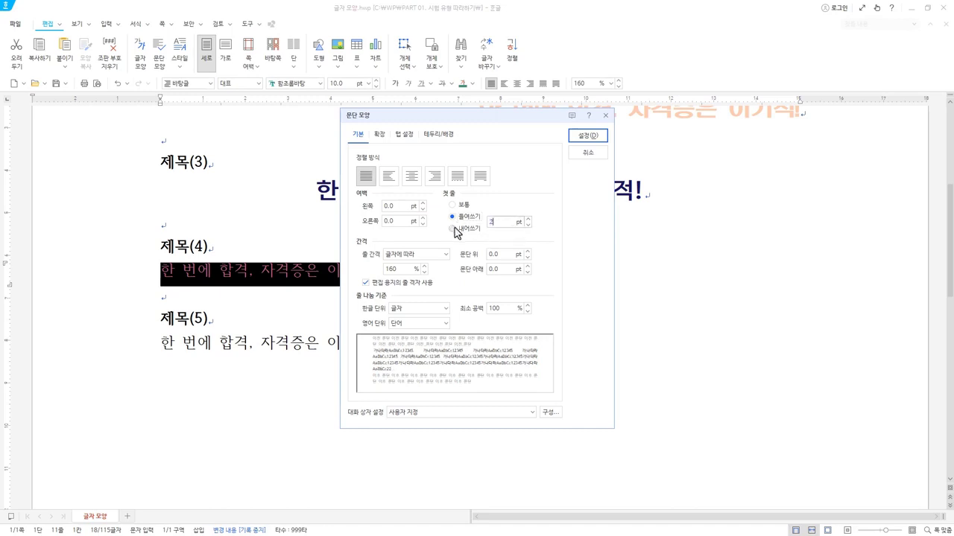
left_click(588, 142)
left_click(187, 273)
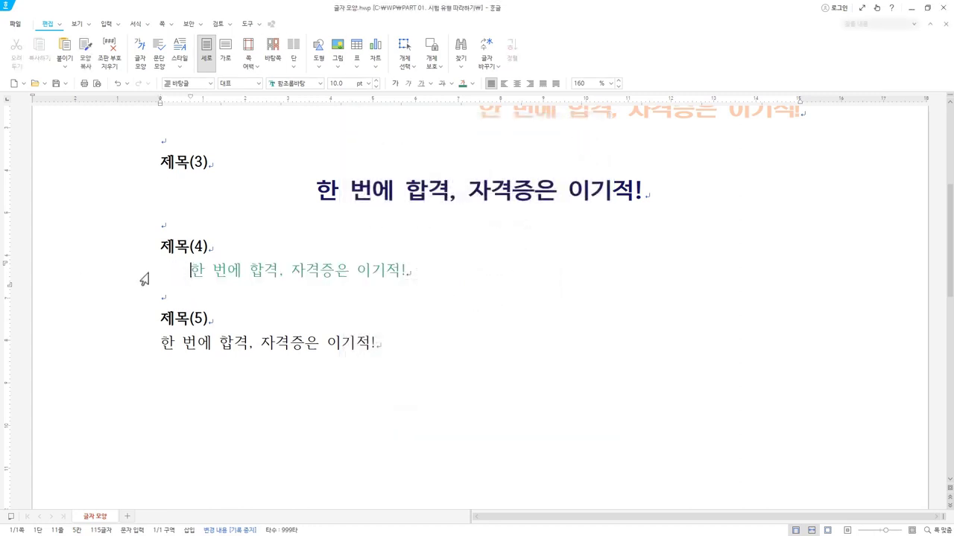
Remove the first-line indent from the start of the sentence under 제목(4).
left_click(262, 270)
left_click(193, 270)
key("BackSpace")
key("BackSpace")
key("BackSpace")
key("BackSpace")
key("BackSpace")
key("BackSpace")
key("BackSpace")
Reapply a first-line indent (들여쓰기) of 20 pt to the sentence under 제목(4) in the paragraph shape settings.
left_click(219, 269)
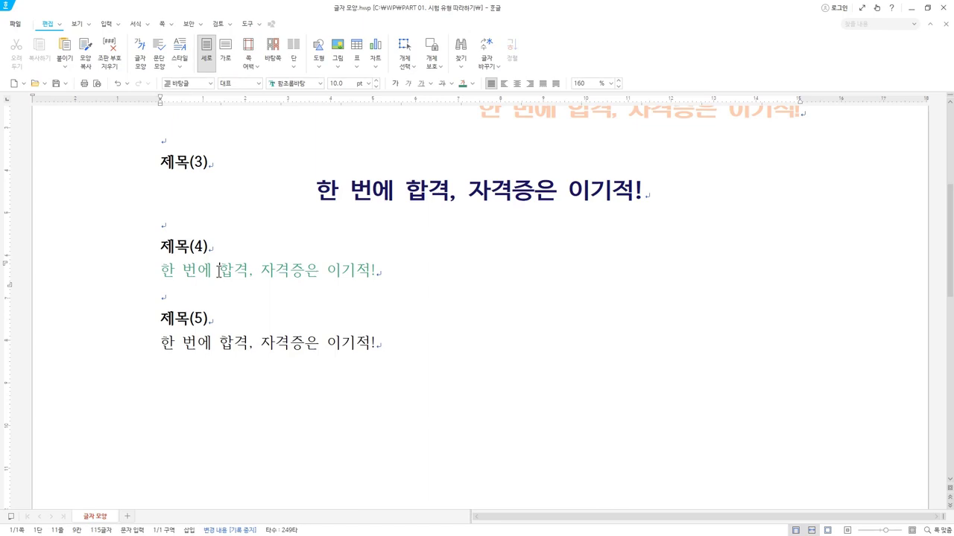
key("alt+t")
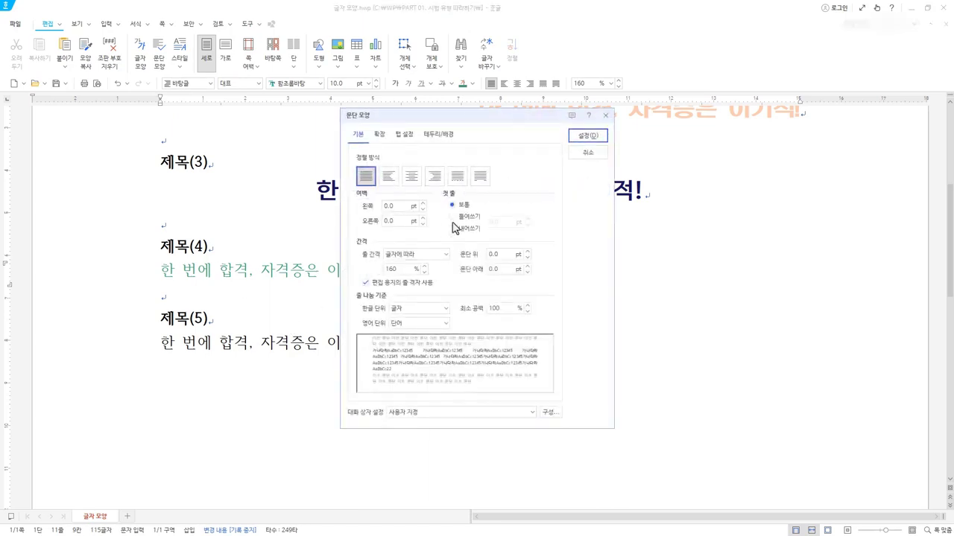
left_click(468, 222)
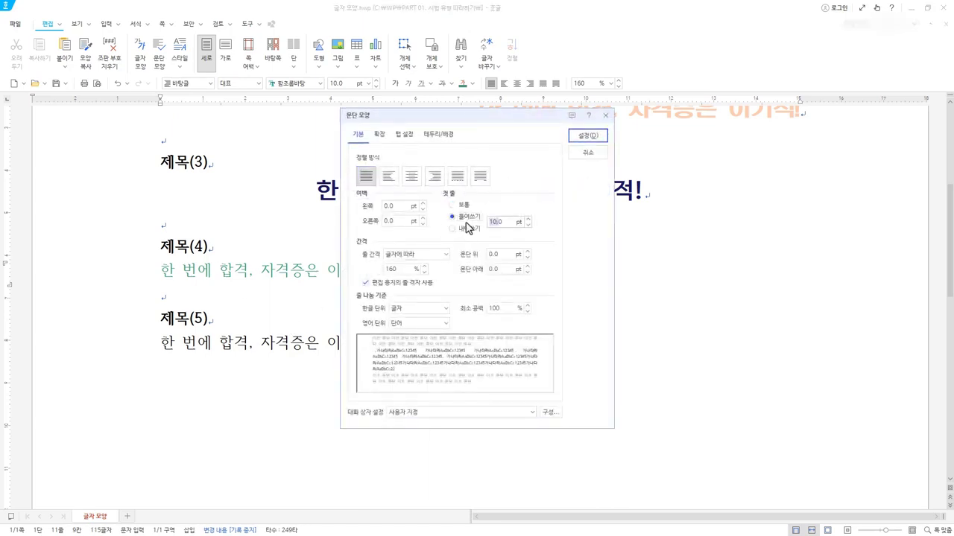
key("Return")
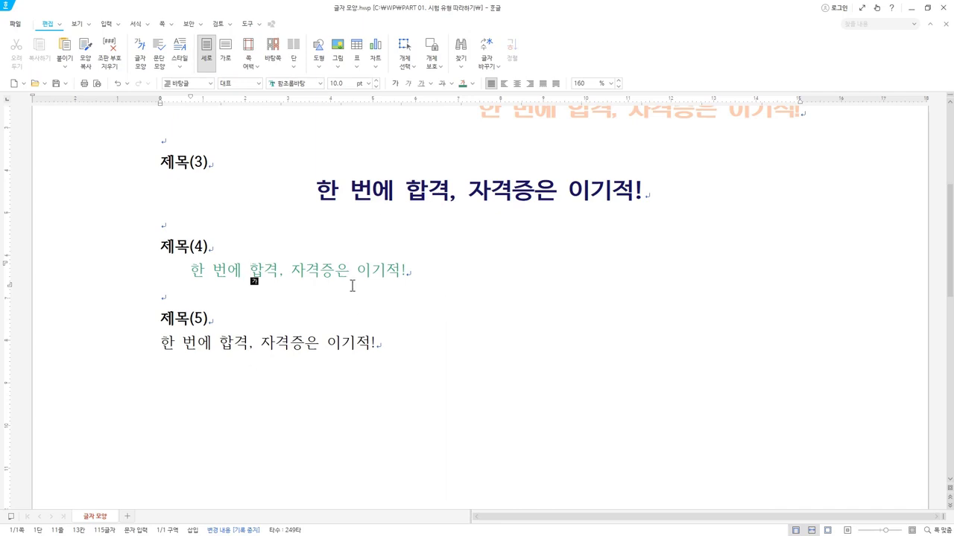
left_click(261, 271)
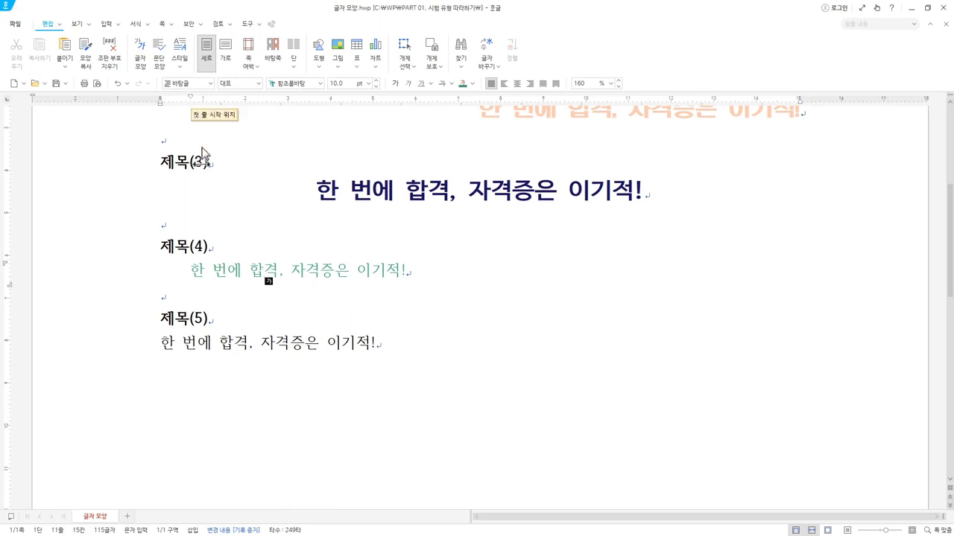
Try a 10 pt first-line indent (들여쓰기) on the sentence under 제목(4) and undo it.
left_click(187, 268)
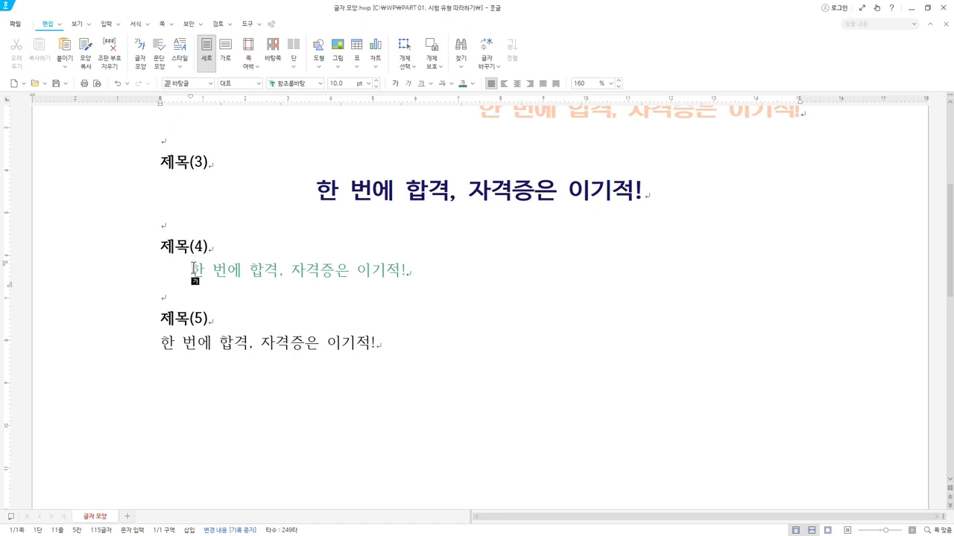
key("alt+t")
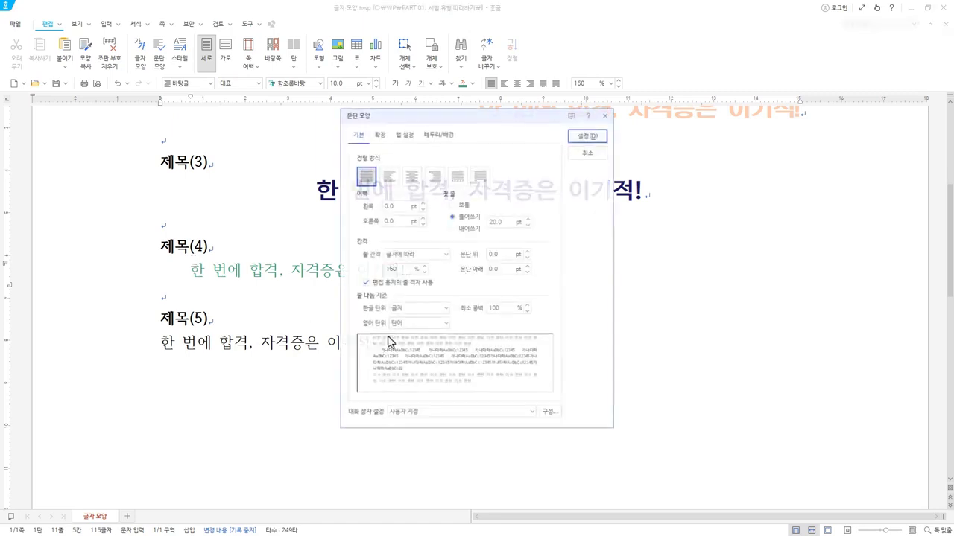
left_click(505, 222)
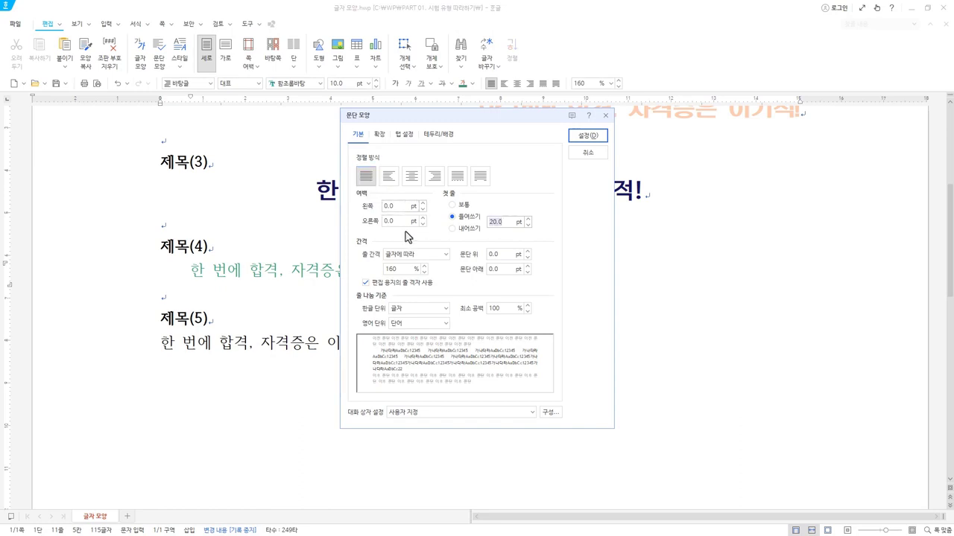
type("10")
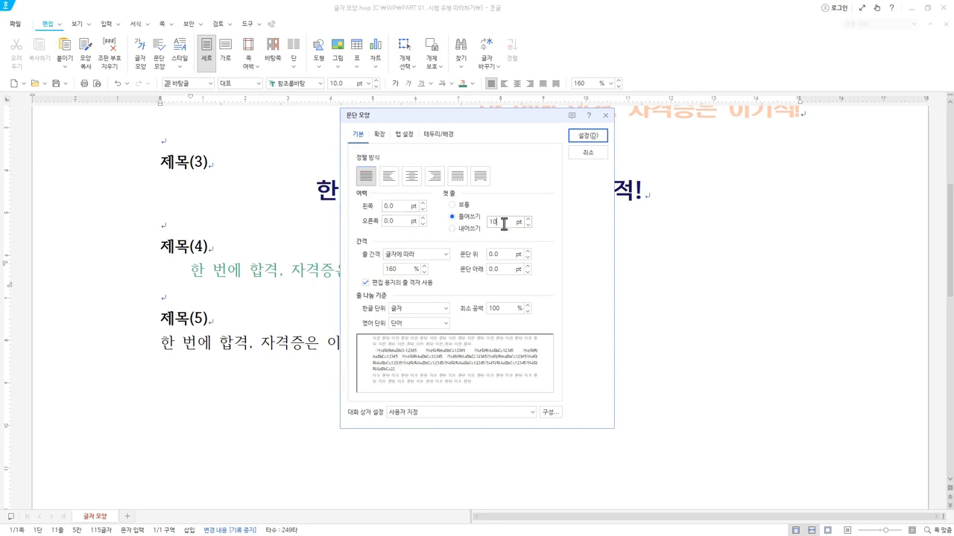
left_click(588, 136)
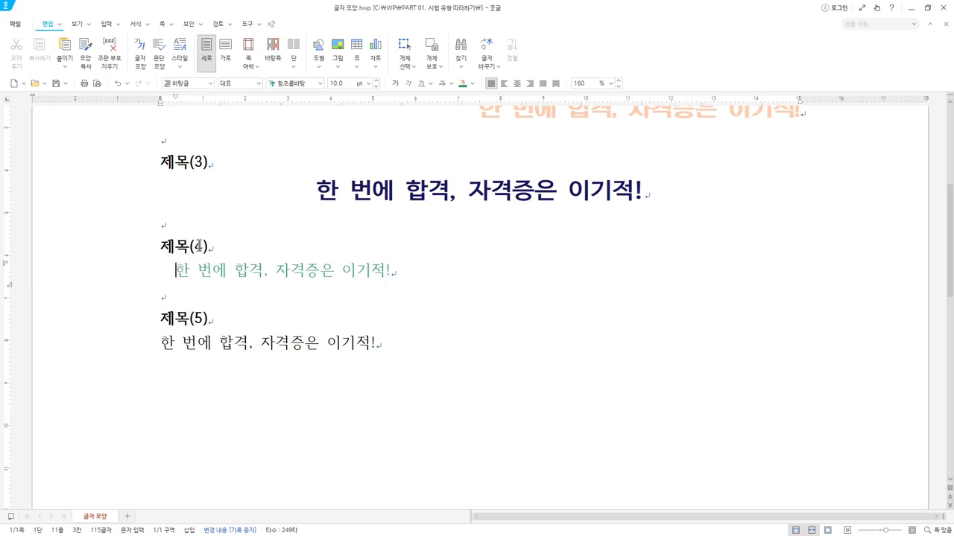
key("Hangul")
left_click(117, 84)
Select the entire sentence under 제목(5) and set its left paragraph margin (왼쪽 여백) to 240 pt.
scroll(200, 327, "down", 3)
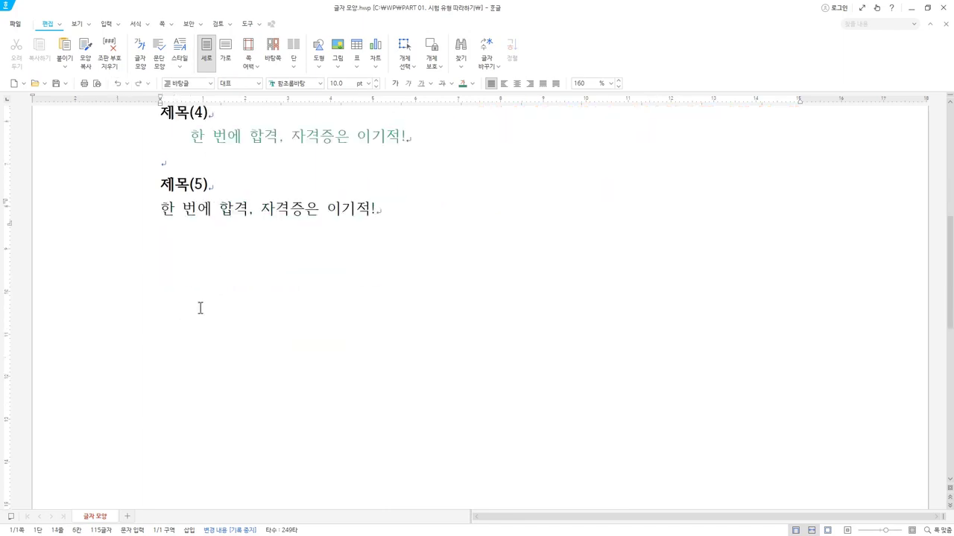
left_click(419, 206)
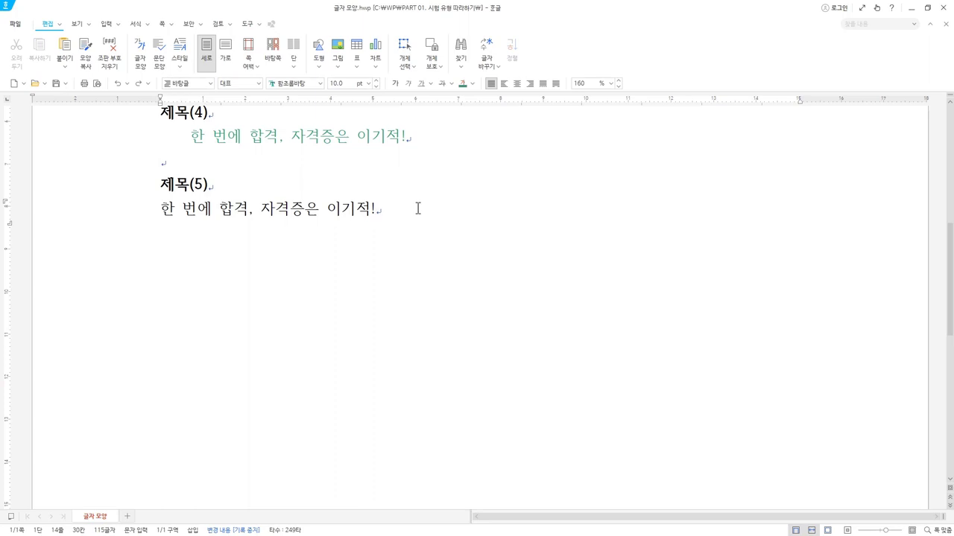
left_click_drag(423, 210, 151, 209)
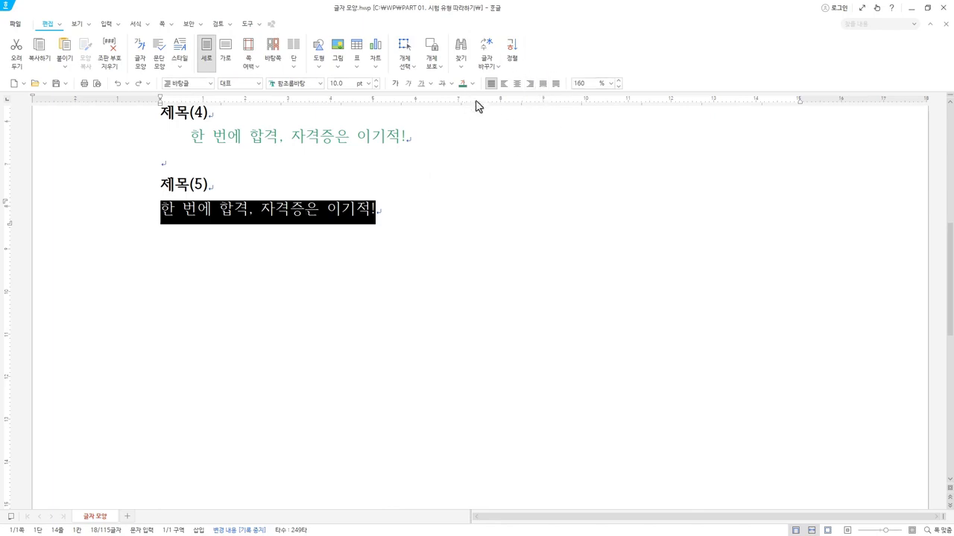
right_click(321, 216)
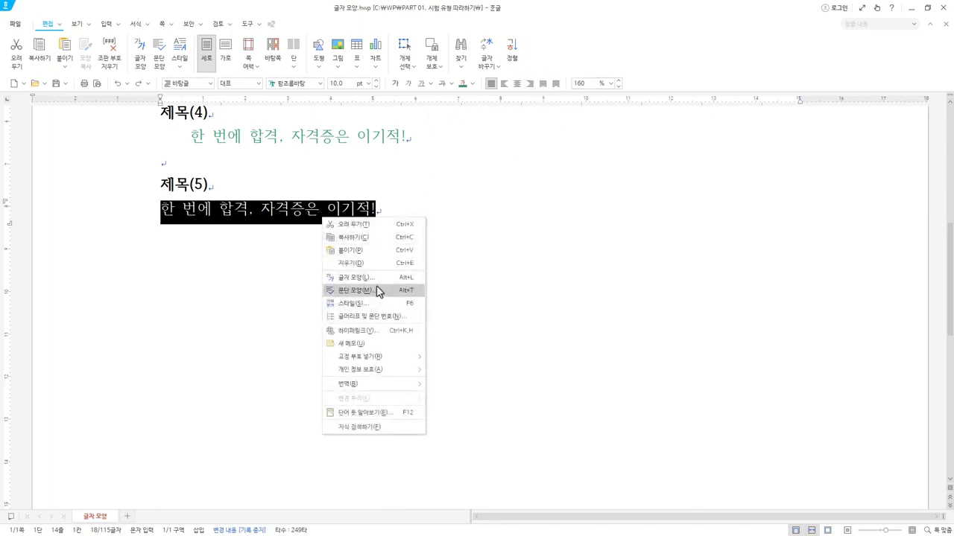
left_click(355, 290)
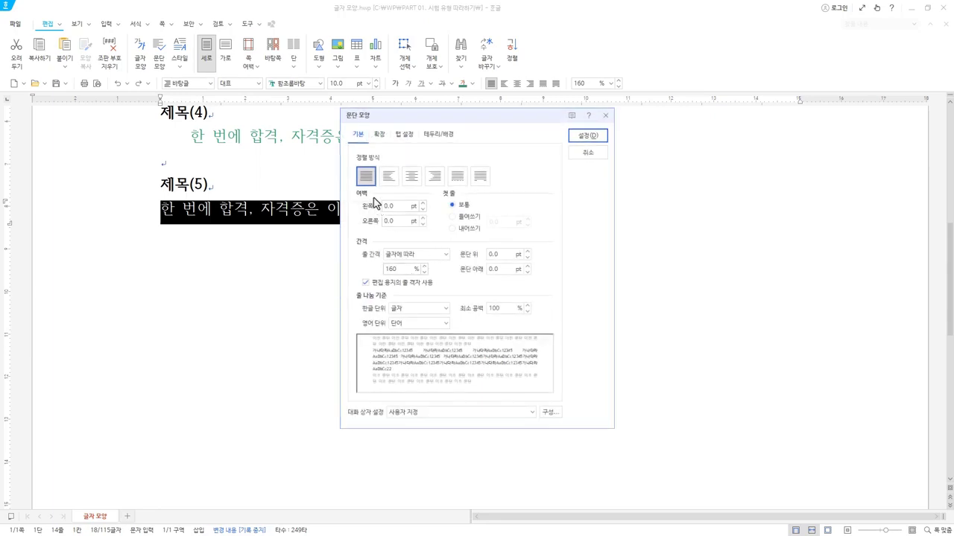
left_click(393, 206)
type("240")
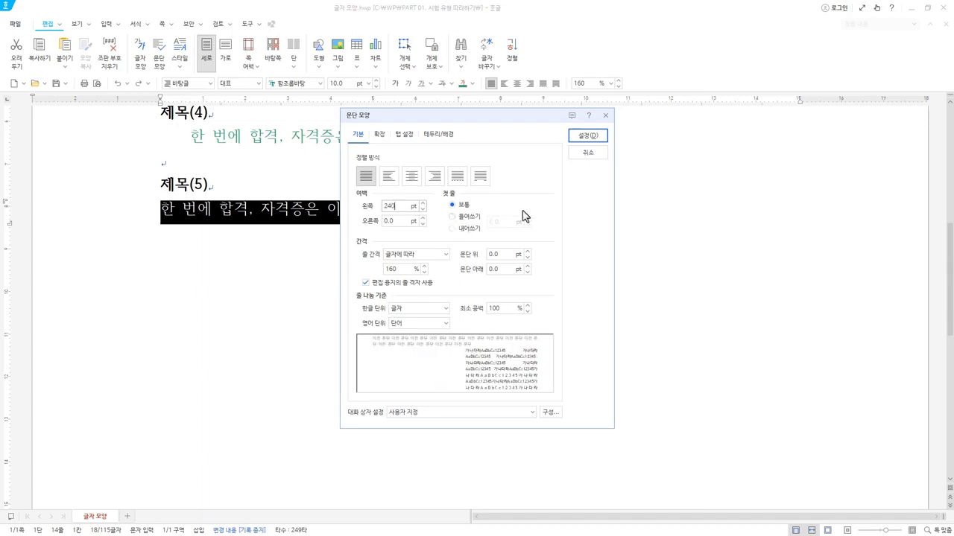
left_click(603, 137)
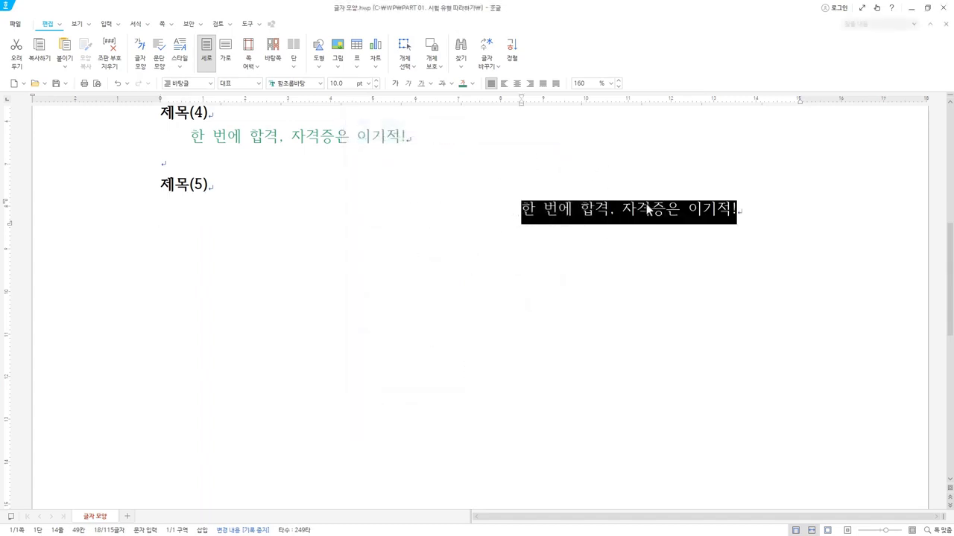
Switch the colour palette to the NEO theme and apply its base red to the sentence under 제목(5).
left_click(471, 85)
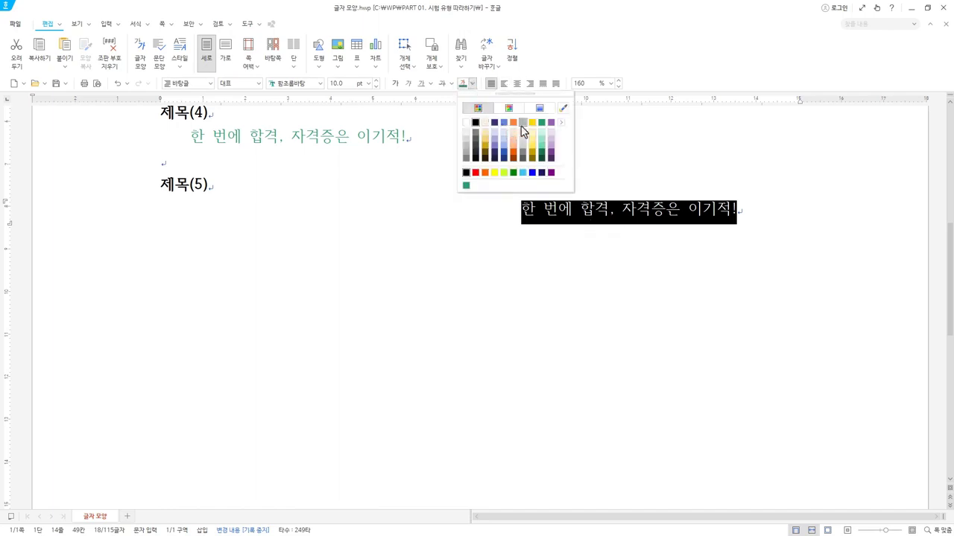
mouse_move(564, 124)
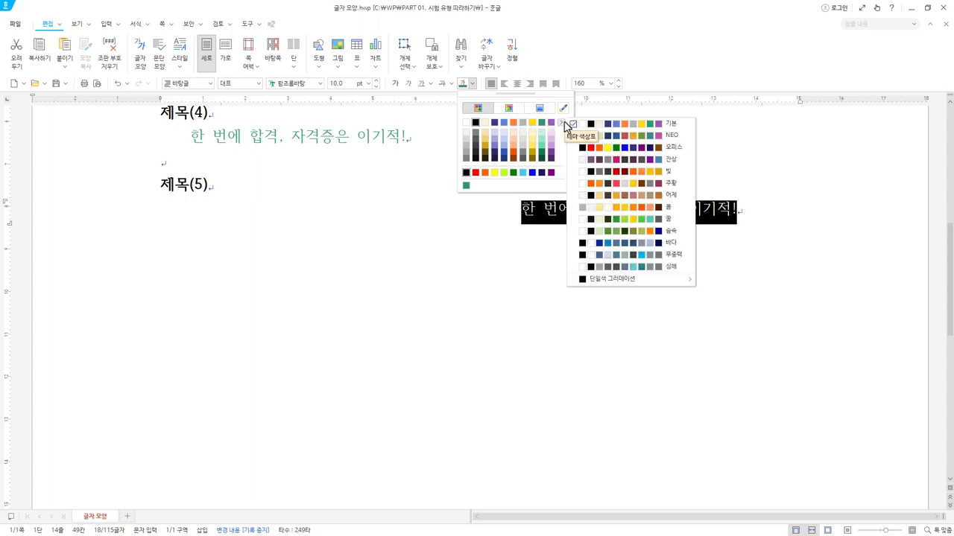
left_click(641, 136)
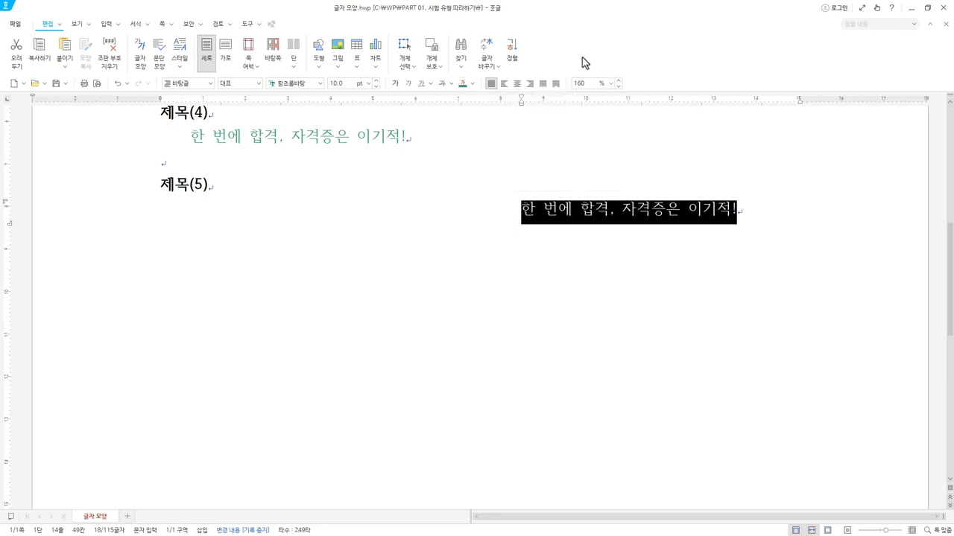
left_click(474, 83)
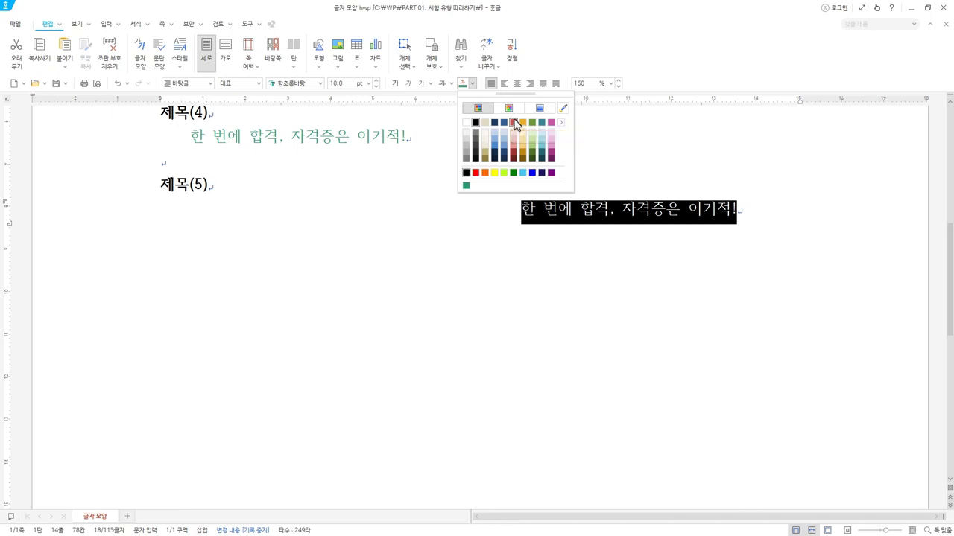
left_click(515, 124)
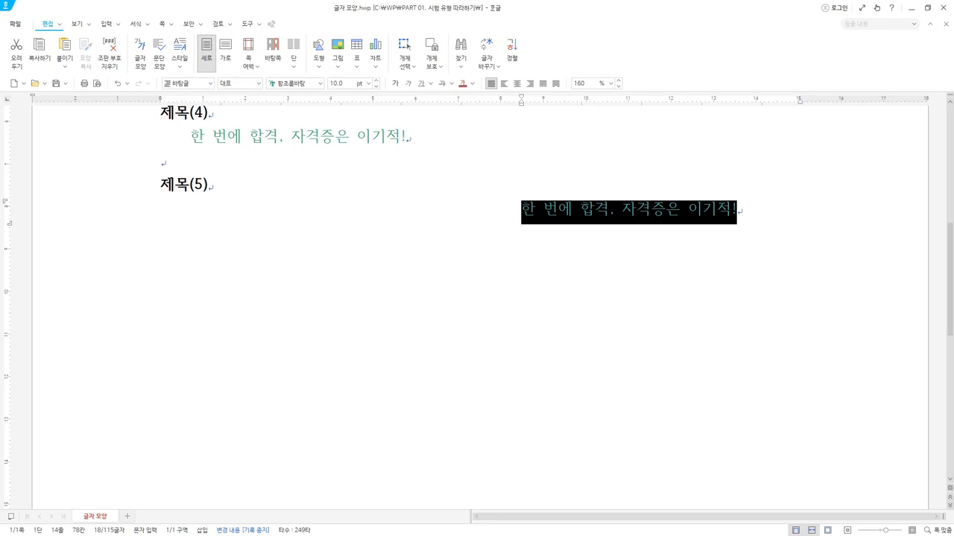
left_click(527, 216)
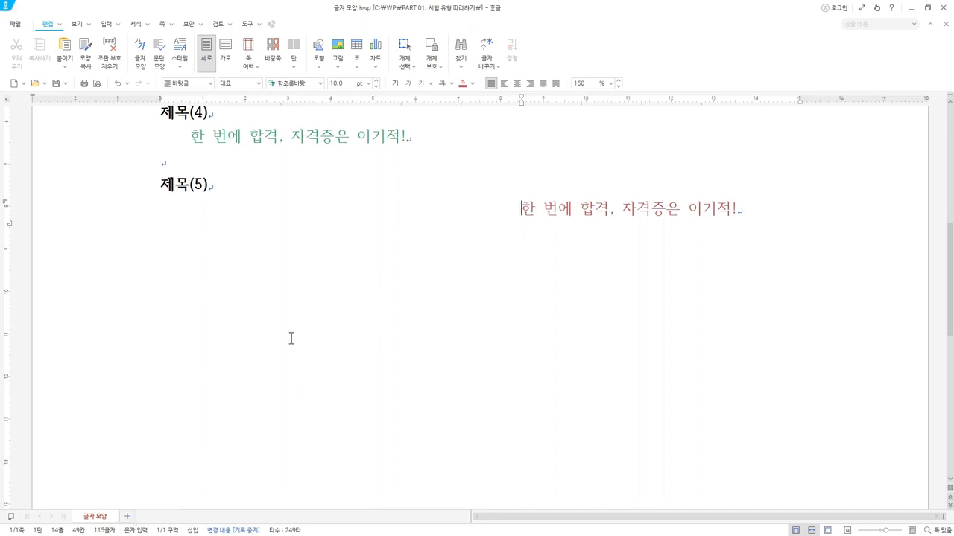
scroll(305, 334, "up", 5)
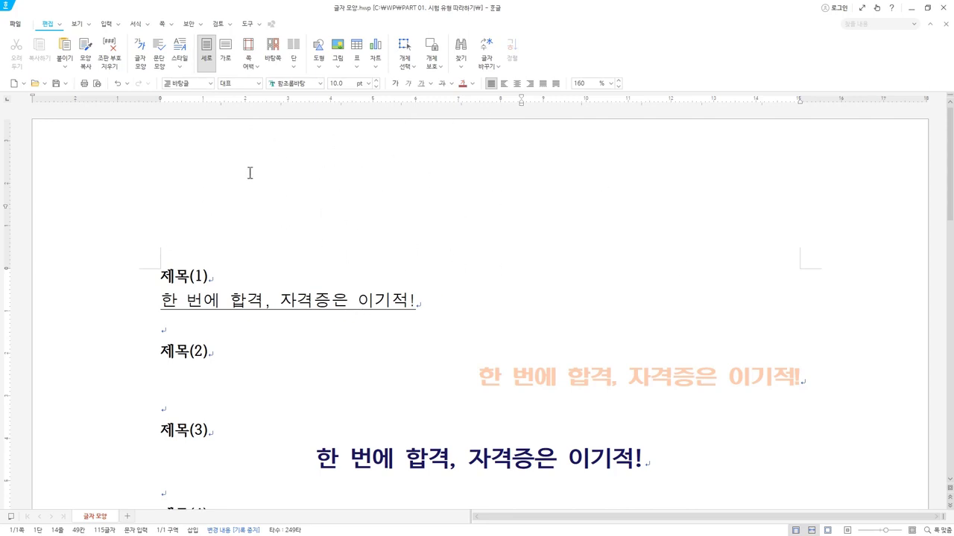
Open the solution document 글자 모양(풀이결과).hwp from the folder C:\WP\PART 01. 시험 유형 따라하기.
left_click(35, 85)
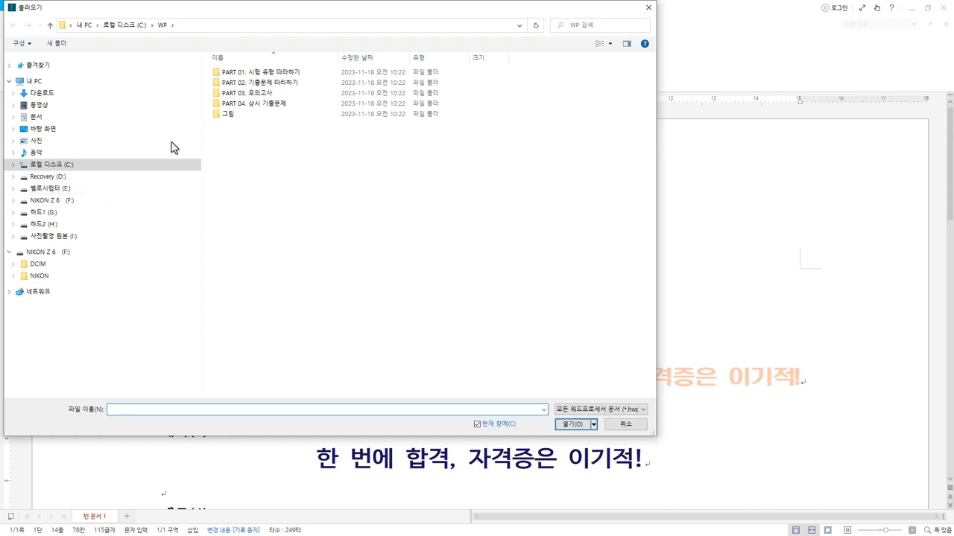
left_click(13, 164)
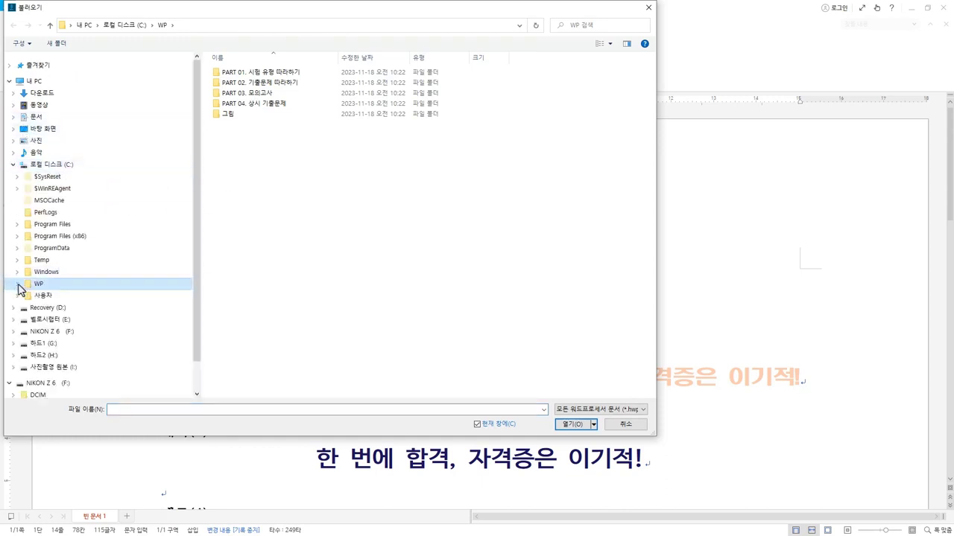
left_click(17, 283)
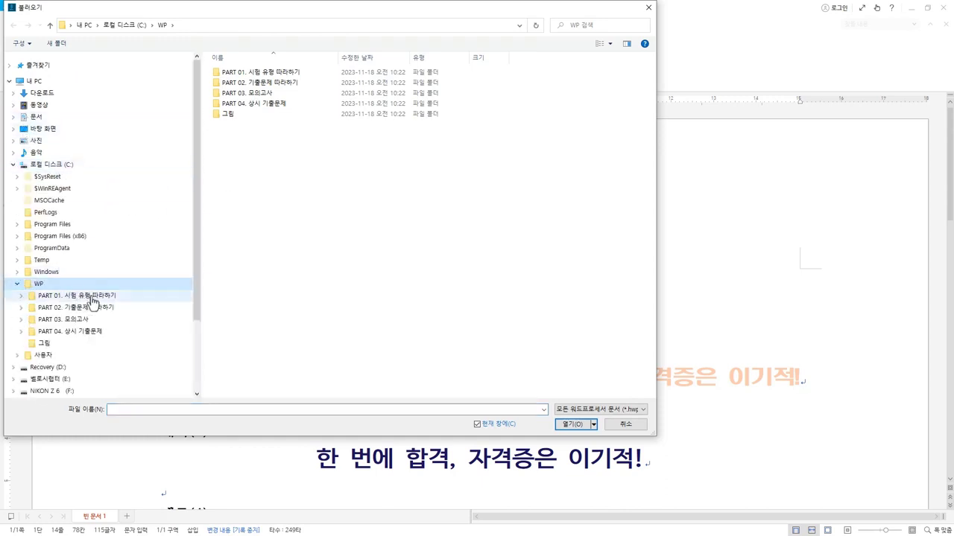
left_click(82, 296)
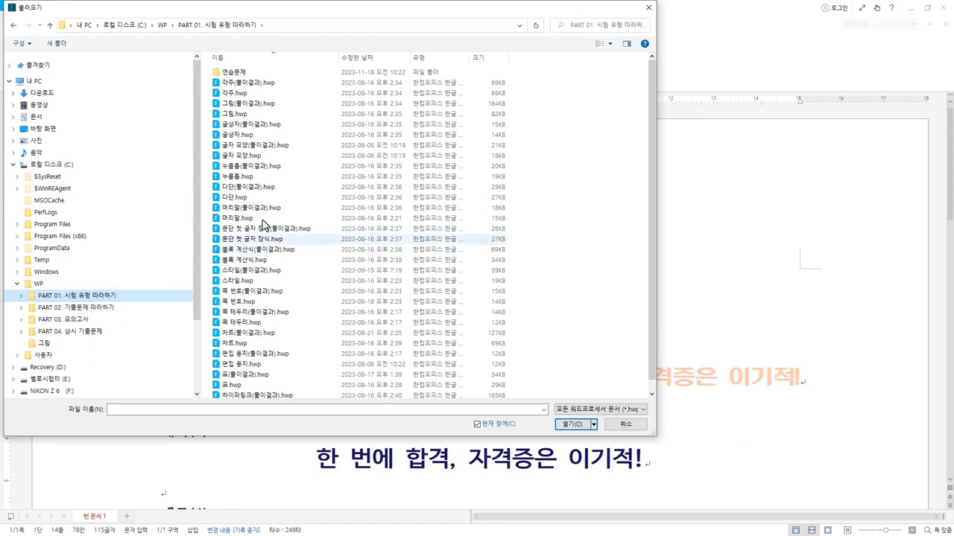
left_click(275, 147)
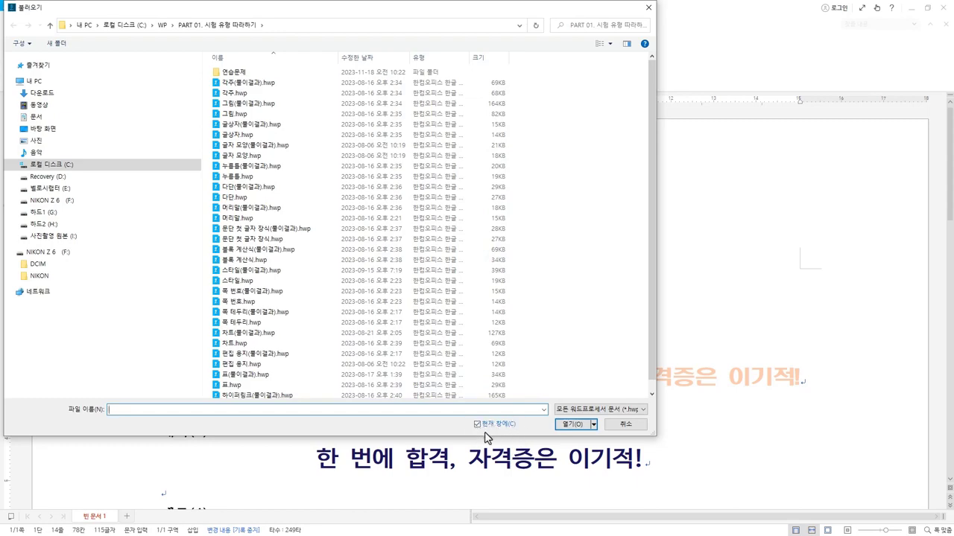
left_click(269, 145)
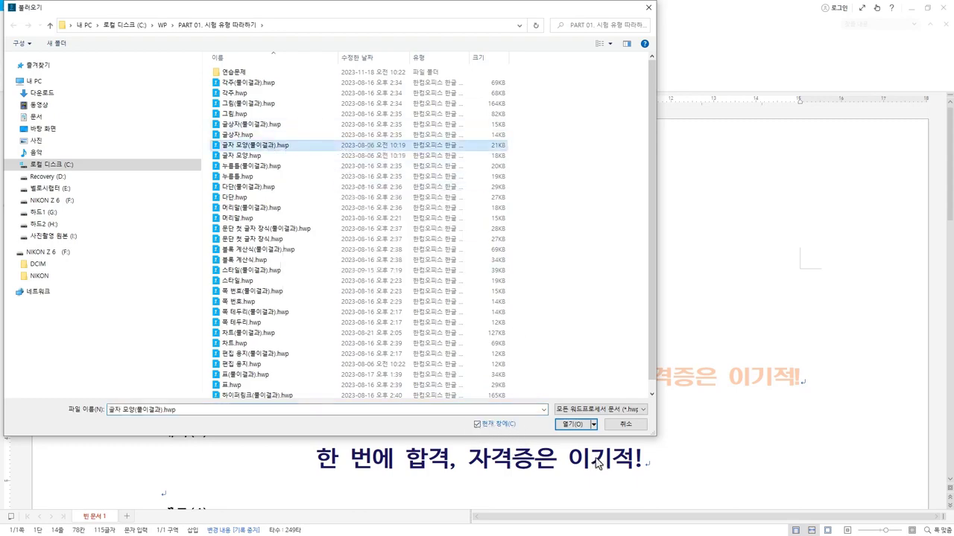
left_click(576, 428)
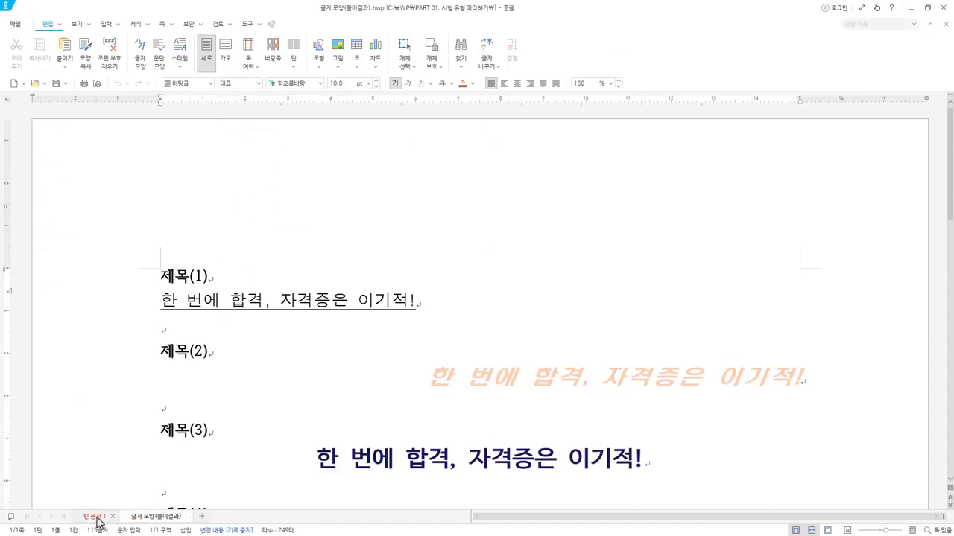
Compare the sentences under 제목(1), 제목(2) and 제목(3) between the working document and the solution document.
left_click(95, 517)
left_click(156, 517)
left_click(99, 519)
left_click(154, 519)
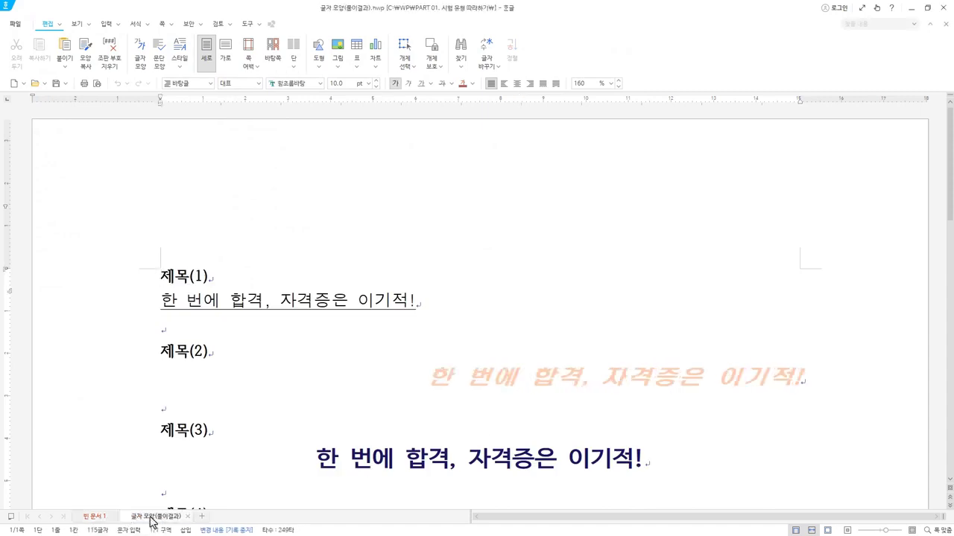
left_click(97, 519)
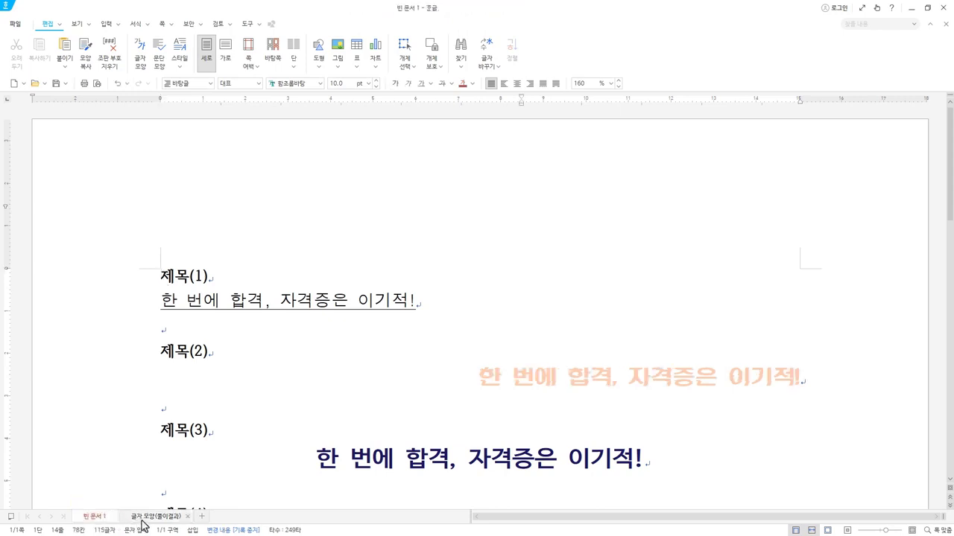
left_click(141, 519)
left_click(103, 519)
left_click(143, 520)
left_click(96, 520)
left_click(141, 519)
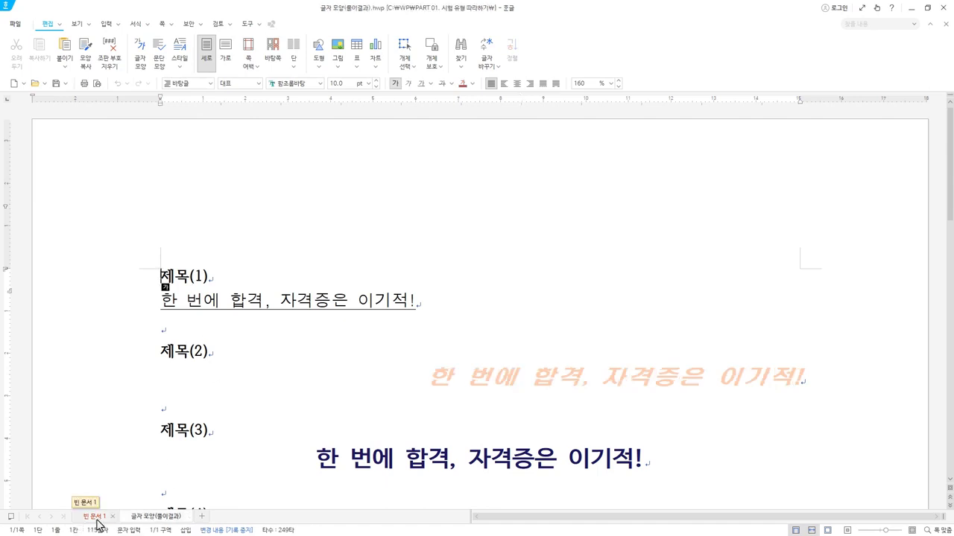
key("ctrl+Tab")
key("ctrl+Tab")
key("ctrl+Tab")
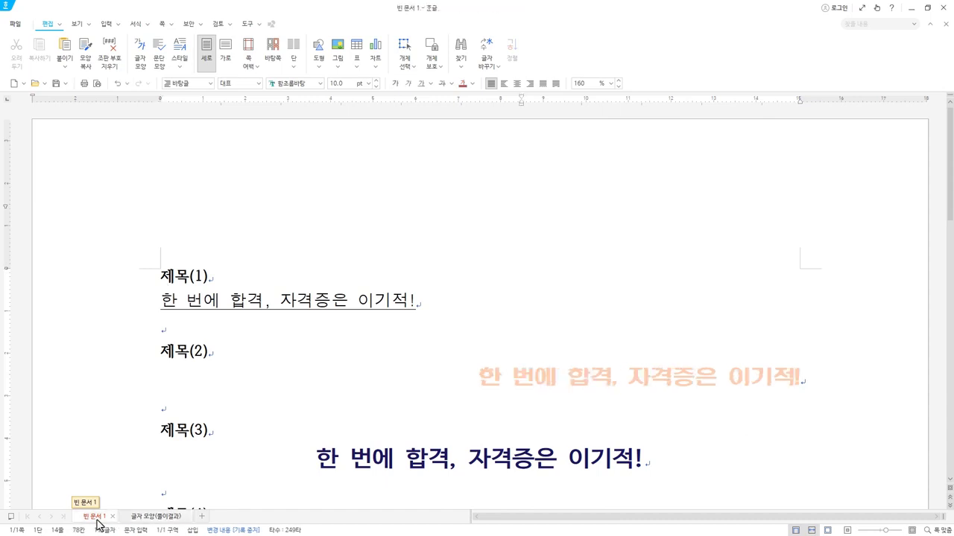
key("ctrl+Tab")
key("ctrl+Tab")
key("ctrl+Tab")
key("ctrl+Tab")
key("ctrl+Tab")
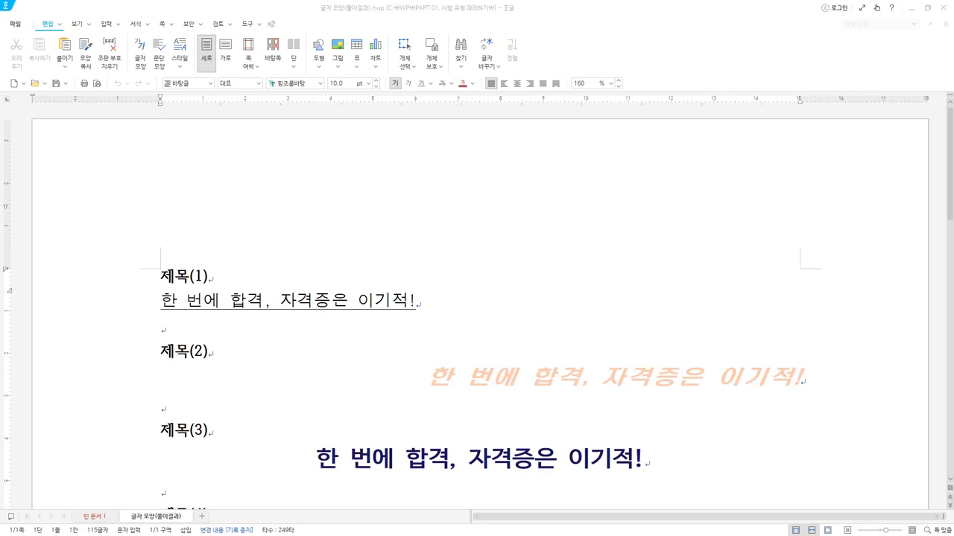
Apply italic to the entire sentence under 제목(2) in the working document.
left_click(100, 516)
left_click_drag(421, 368, 834, 368)
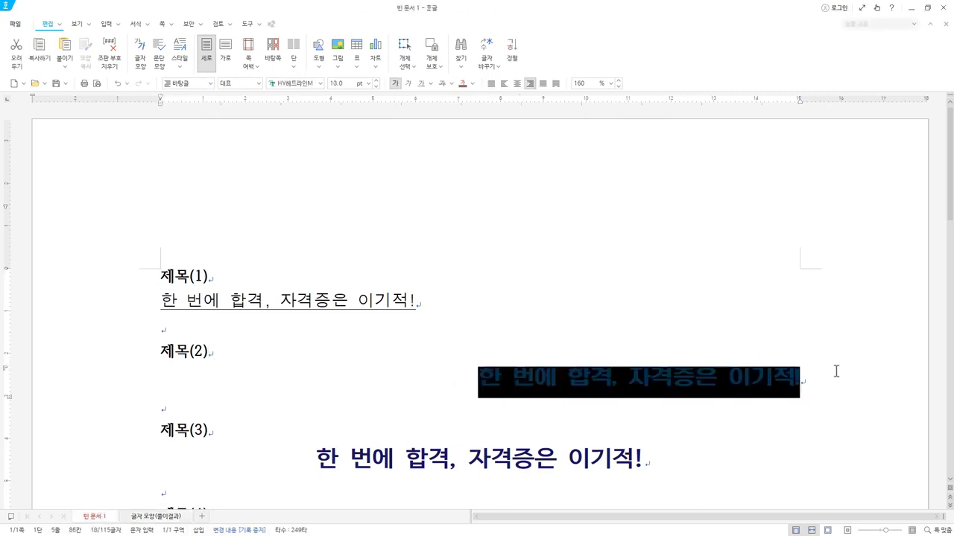
left_click(409, 84)
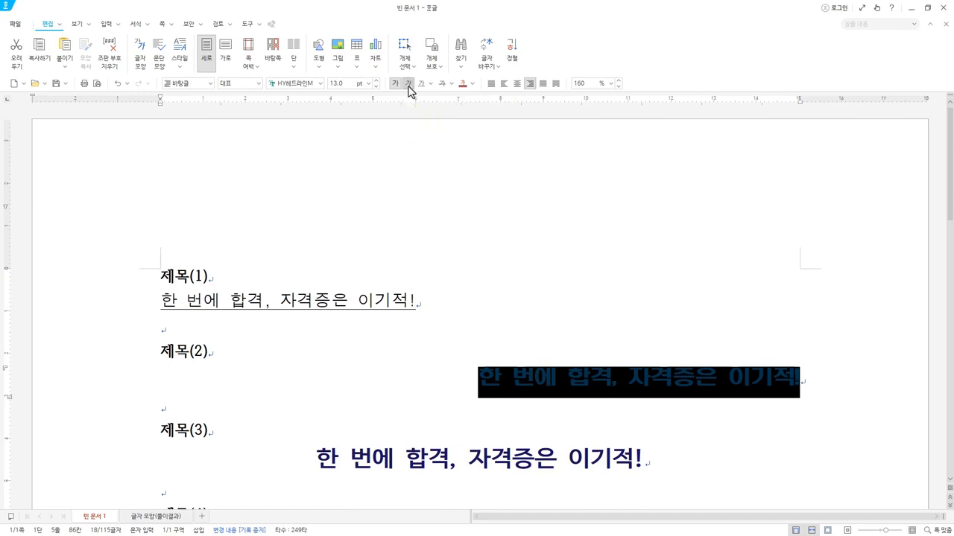
left_click(542, 393)
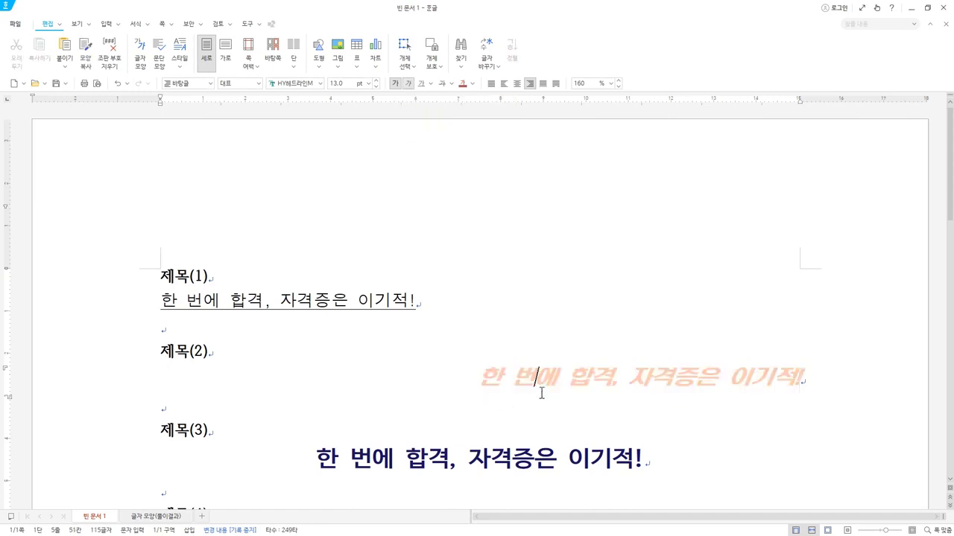
Compare the italicised sentence under 제목(2) with its counterpart in the solution document.
left_click(134, 517)
left_click(101, 517)
left_click(138, 517)
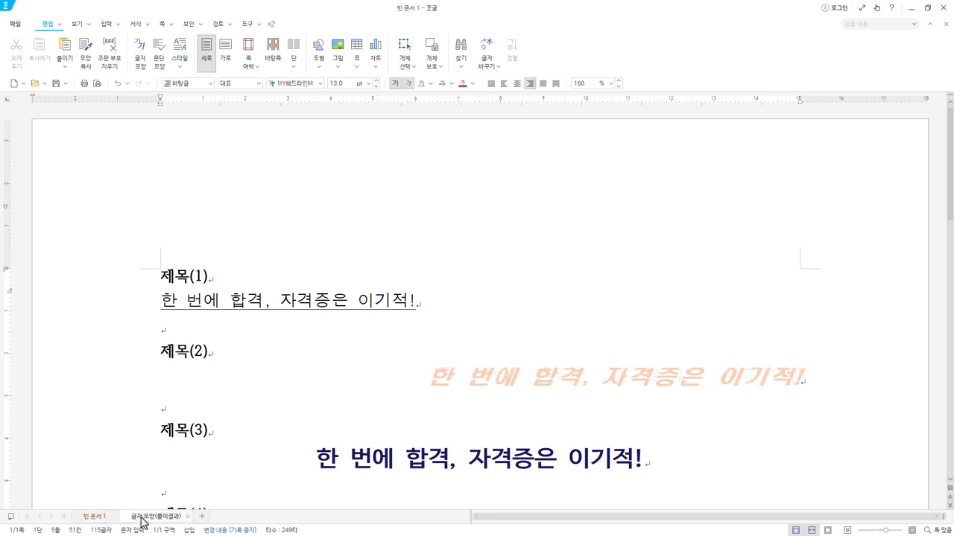
left_click(106, 517)
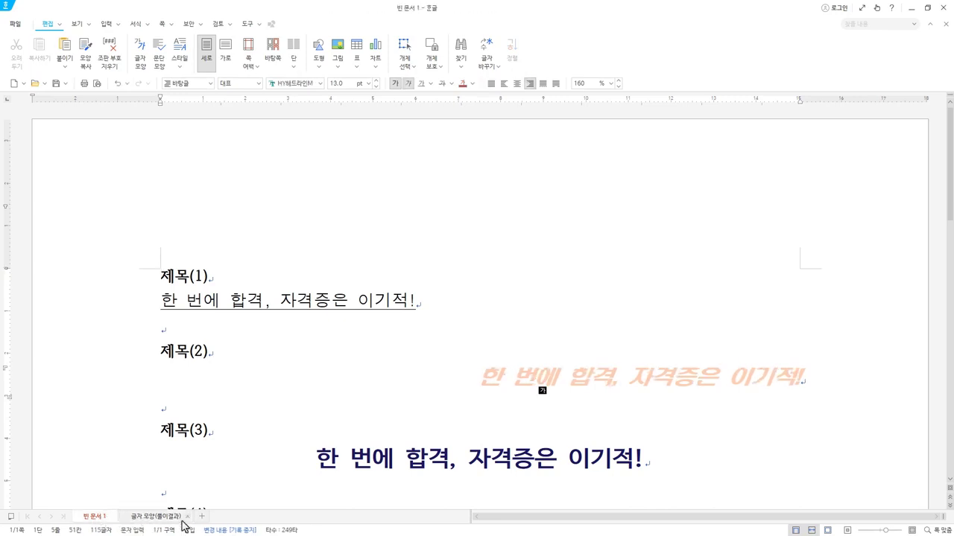
left_click(158, 518)
left_click(102, 517)
left_click(131, 517)
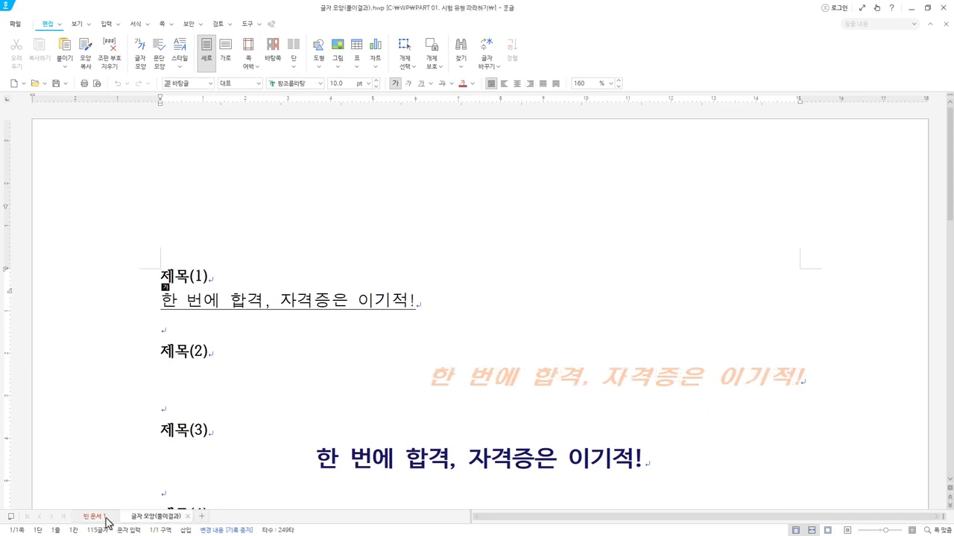
left_click(103, 518)
left_click(140, 517)
left_click(98, 518)
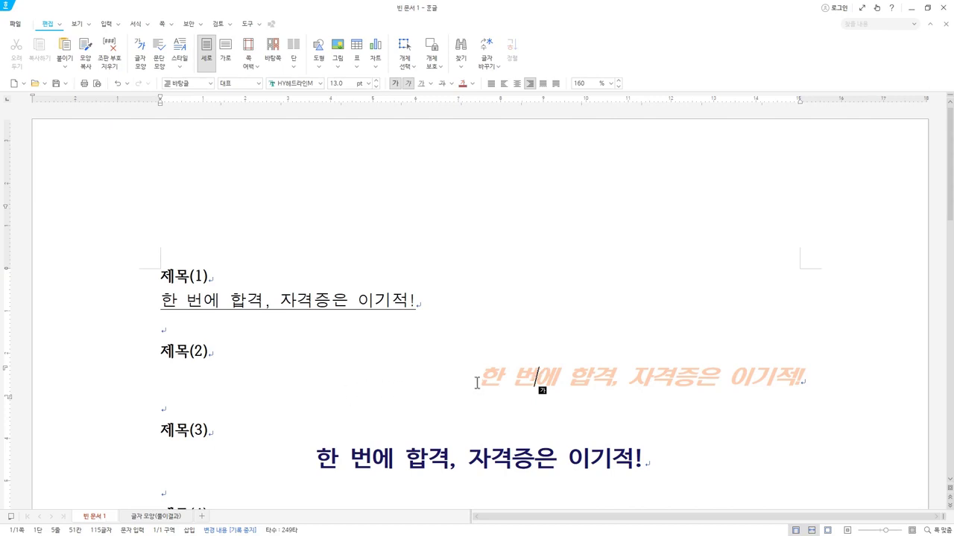
Remove bold from the sentence under 제목(2) and set its character spacing (자간) to 10% in the character shape settings.
left_click_drag(479, 378, 856, 389)
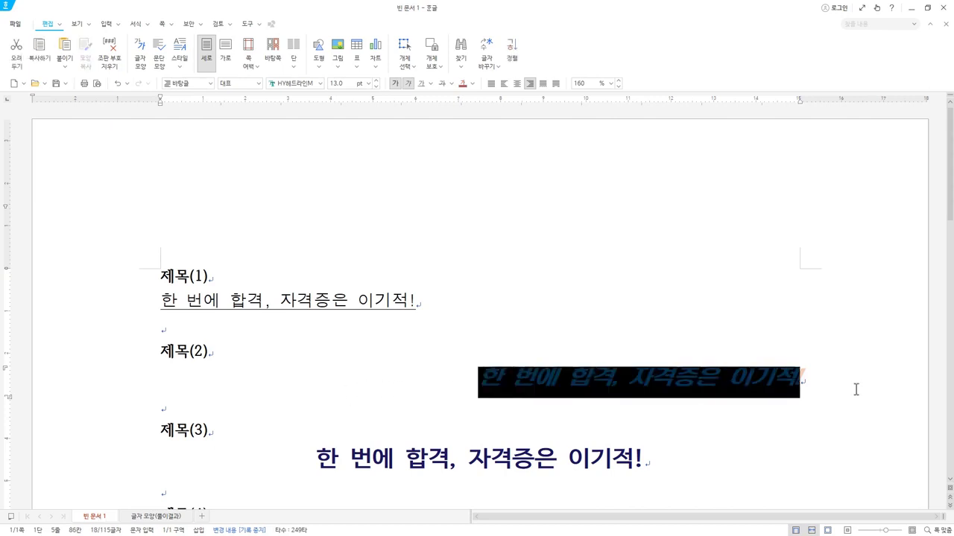
right_click(717, 378)
left_click(754, 379)
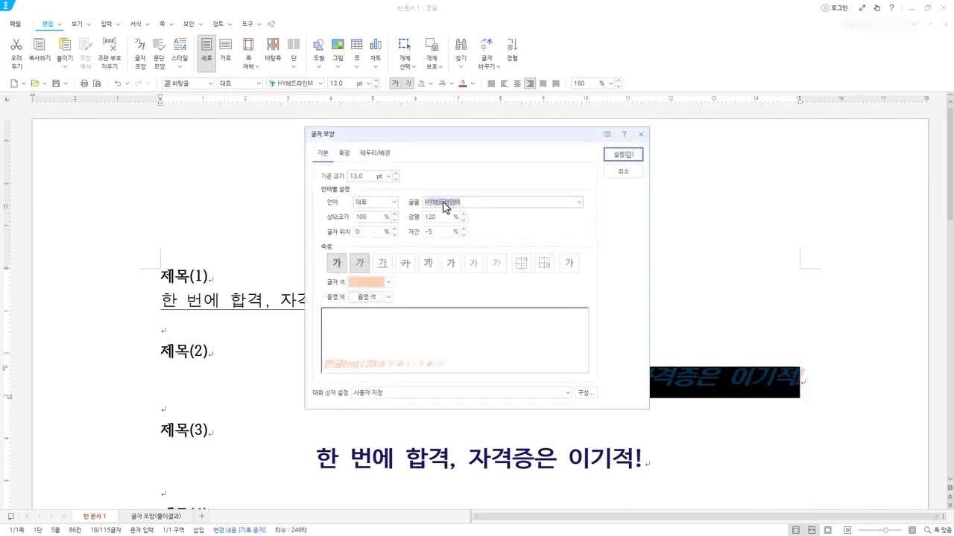
left_click(440, 216)
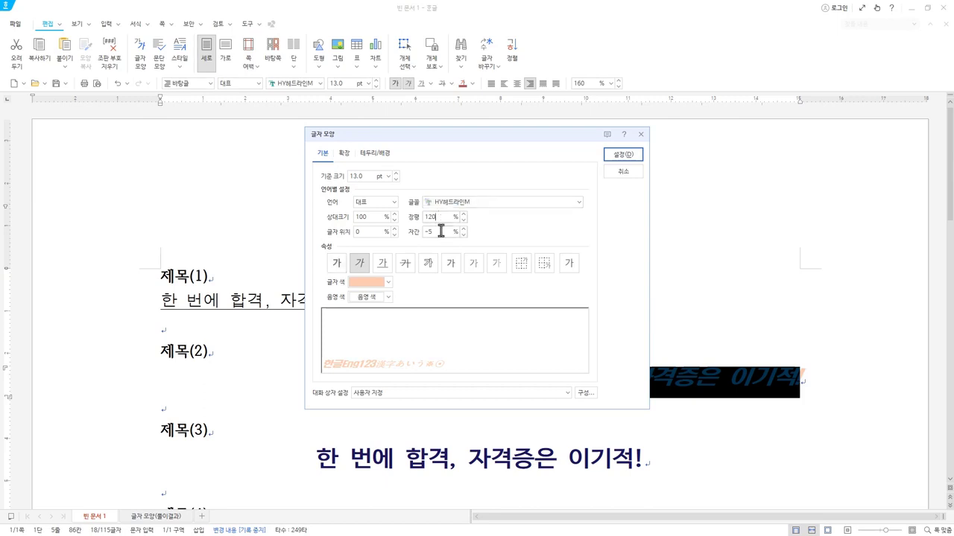
left_click_drag(439, 232, 377, 237)
type("10")
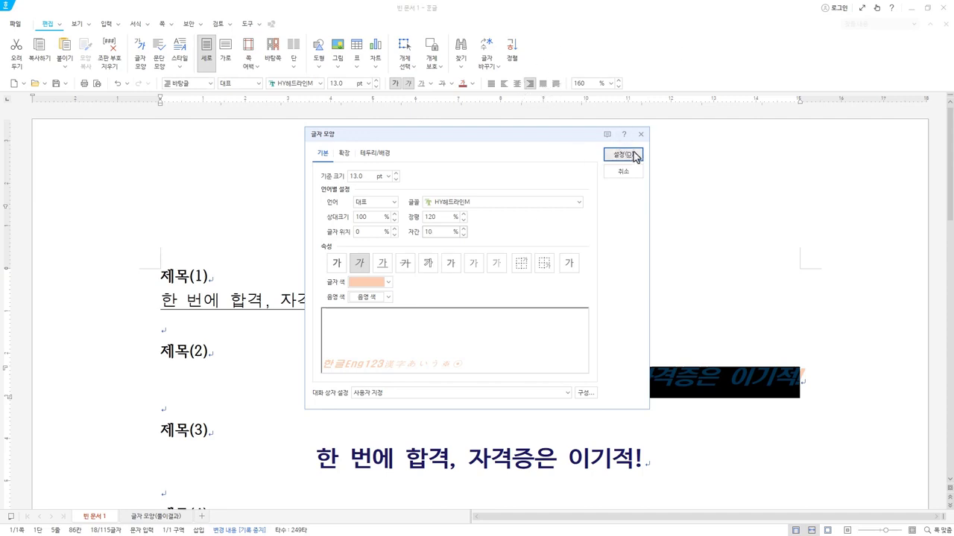
left_click(634, 155)
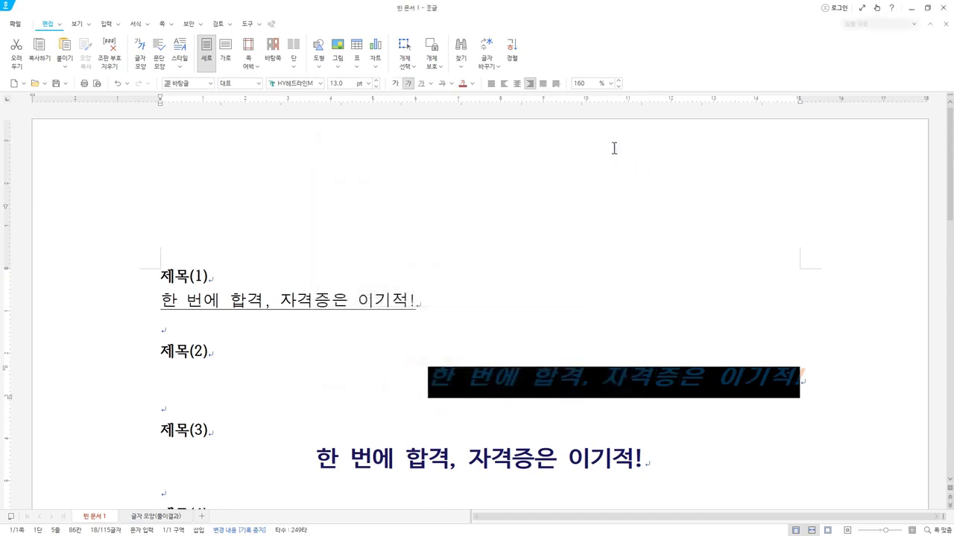
Recheck the weight and character spacing of the sentence under 제목(2) against the solution document.
left_click(413, 391)
left_click(149, 516)
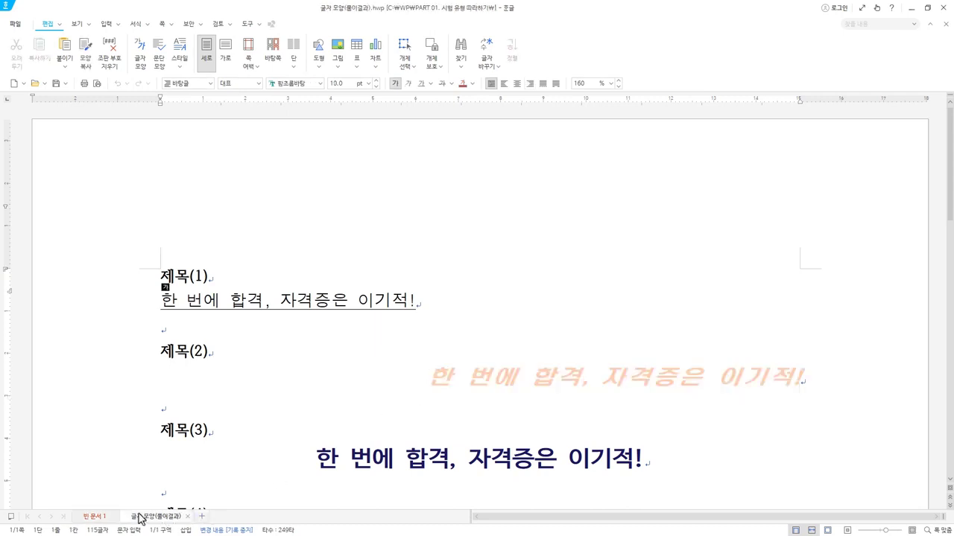
left_click(96, 519)
left_click(145, 520)
left_click(95, 520)
left_click(153, 518)
left_click(101, 521)
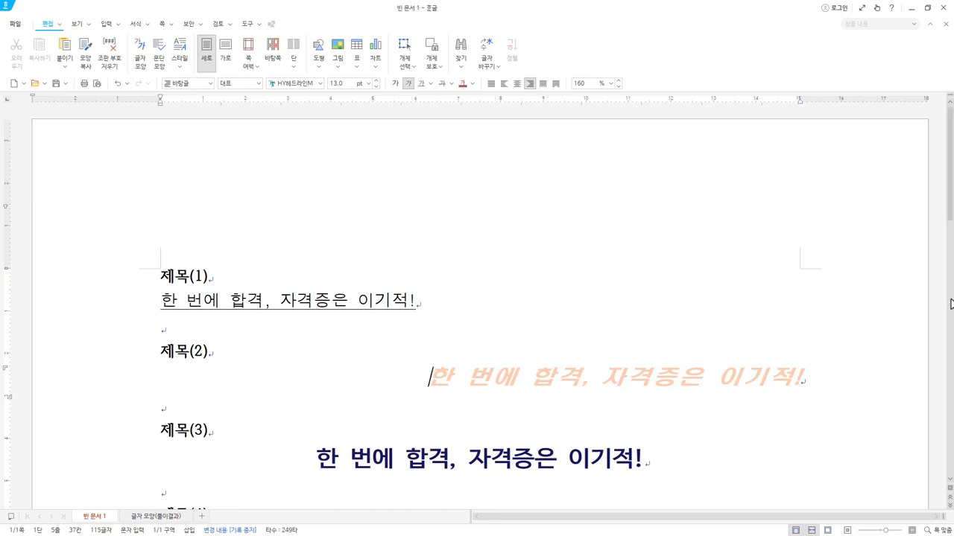
Compare the colour, indent and margin of the sentences under 제목(4) and 제목(5) between the working and solution documents.
left_click(951, 361)
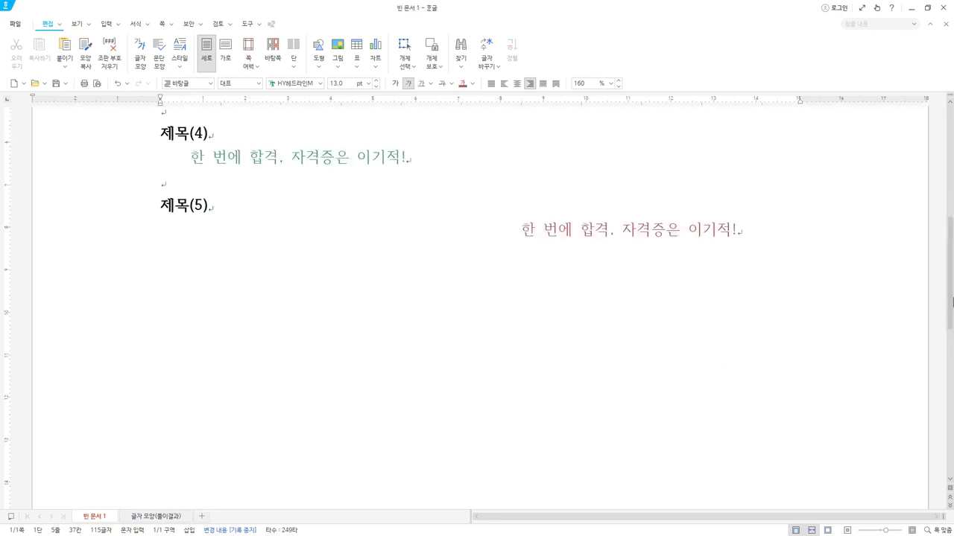
left_click(156, 516)
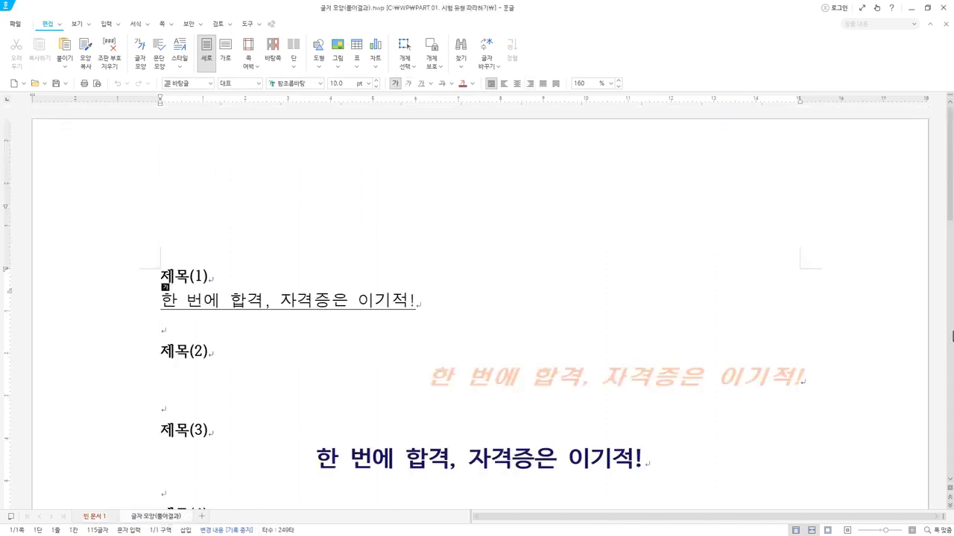
left_click(952, 336)
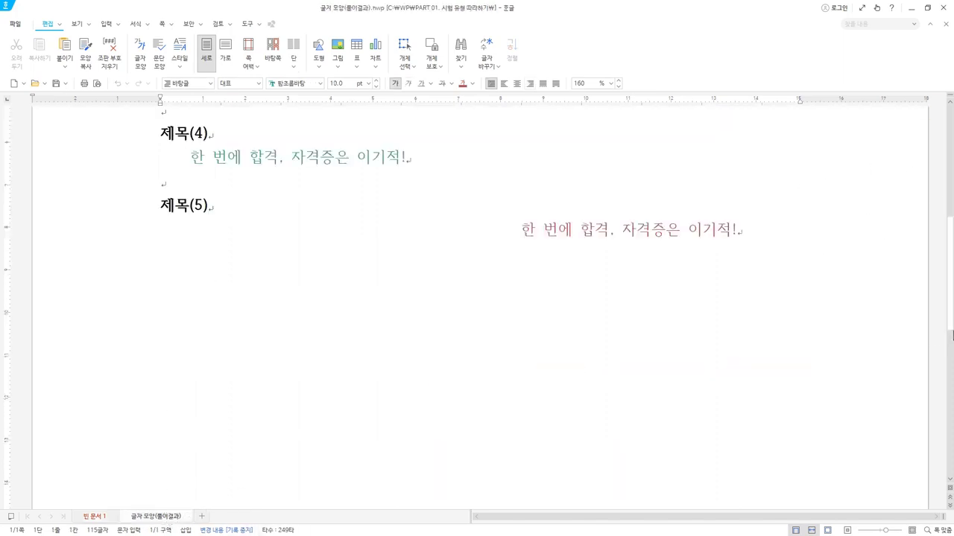
left_click(101, 517)
left_click(136, 516)
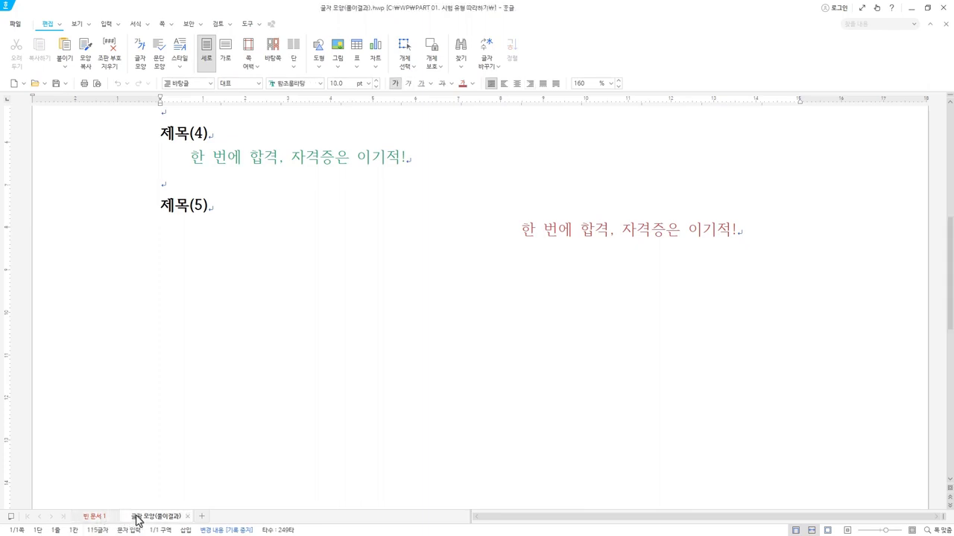
left_click(100, 517)
left_click(137, 517)
left_click(112, 517)
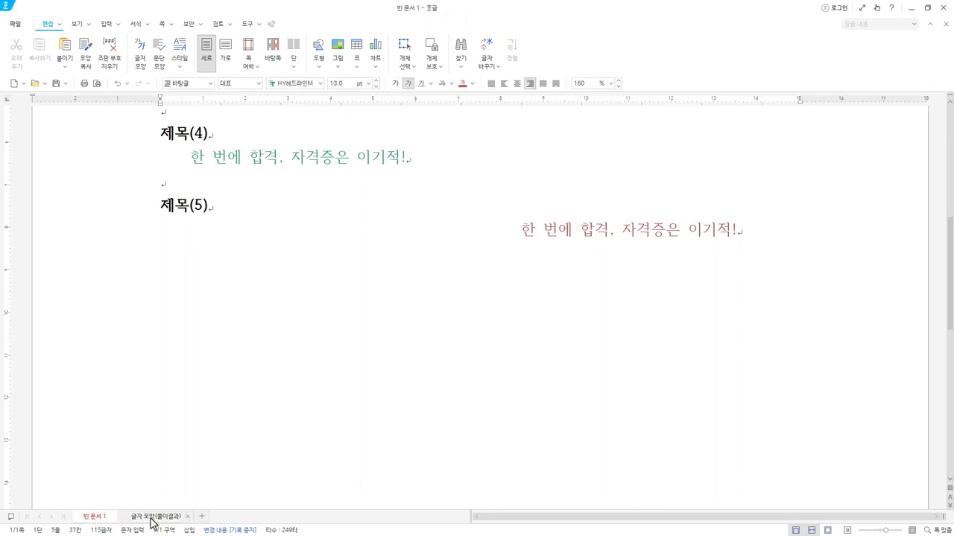
left_click(153, 517)
key("ctrl+Tab")
key("ctrl+Tab")
key("ctrl+Tab")
key("ctrl+Tab")
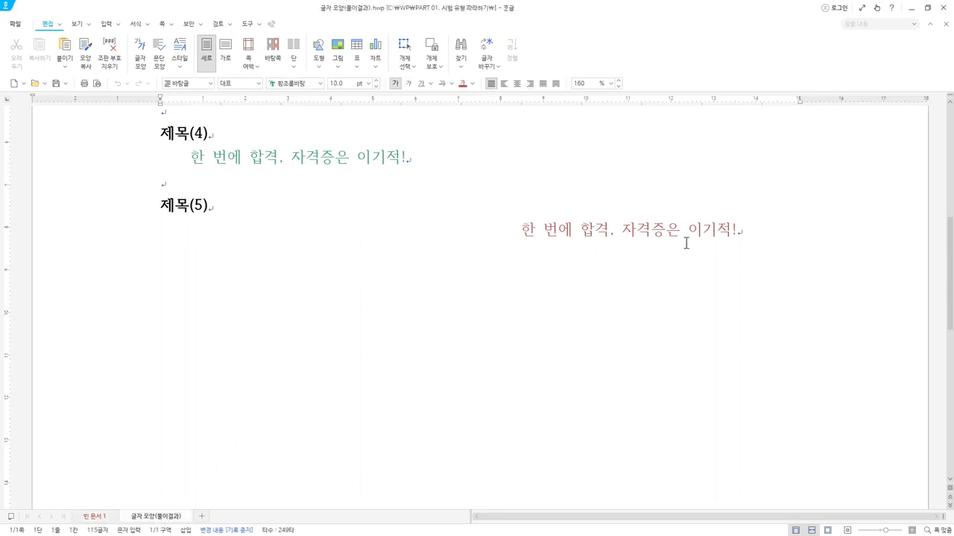
key("ctrl+Tab")
key("ctrl+Tab")
key("ctrl+Tab")
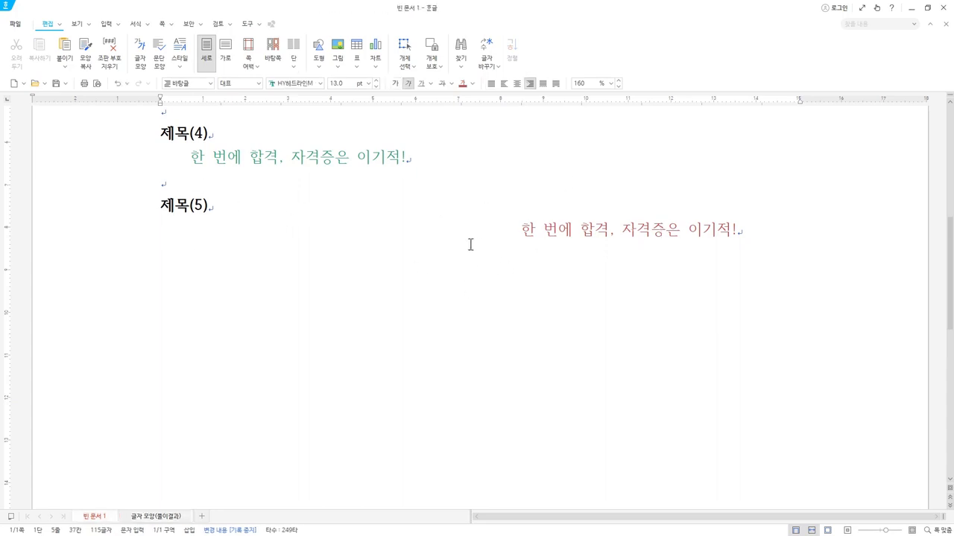
Highlight the words 번에 and 합격 in turn in the sentence under 제목(4) of the working document.
left_click_drag(214, 158, 235, 158)
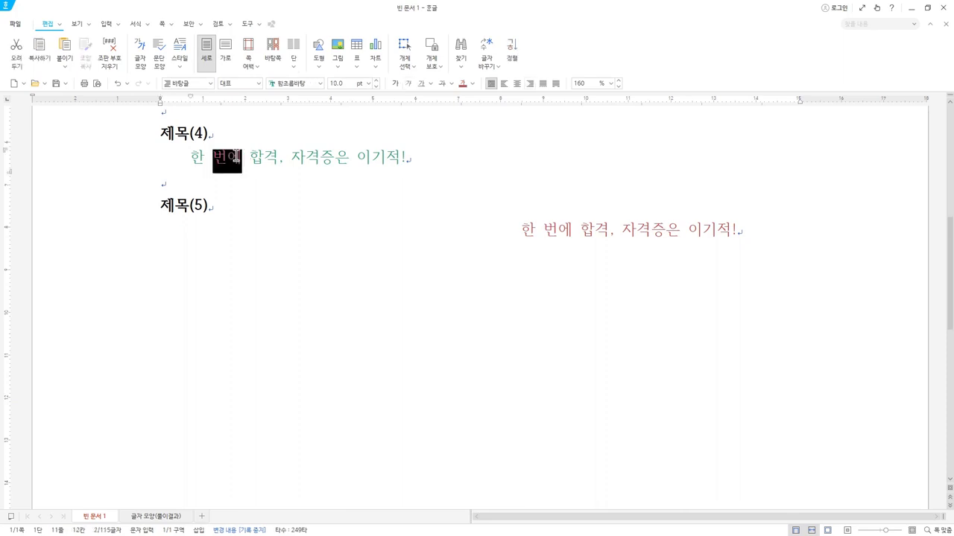
left_click(249, 164)
left_click_drag(254, 159, 275, 160)
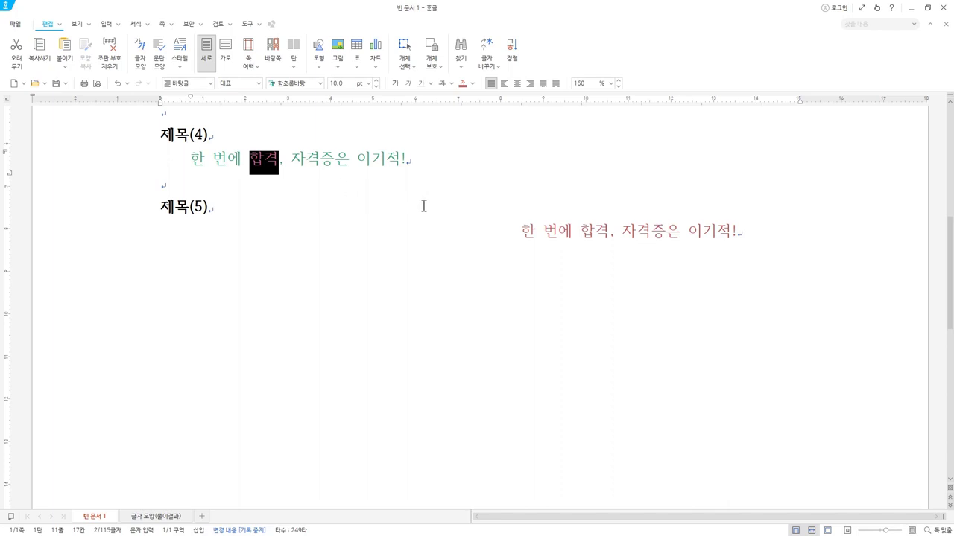
key("alt+l")
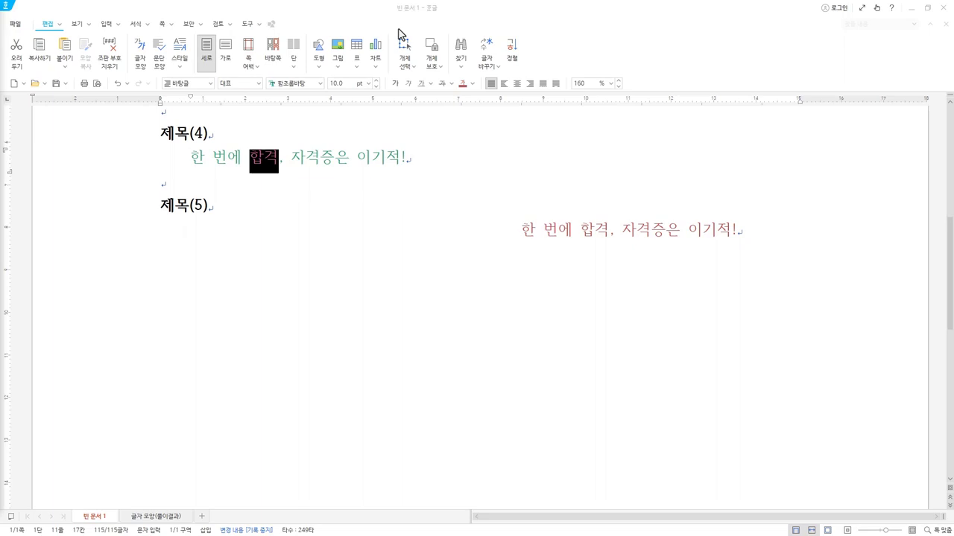
left_click(472, 84)
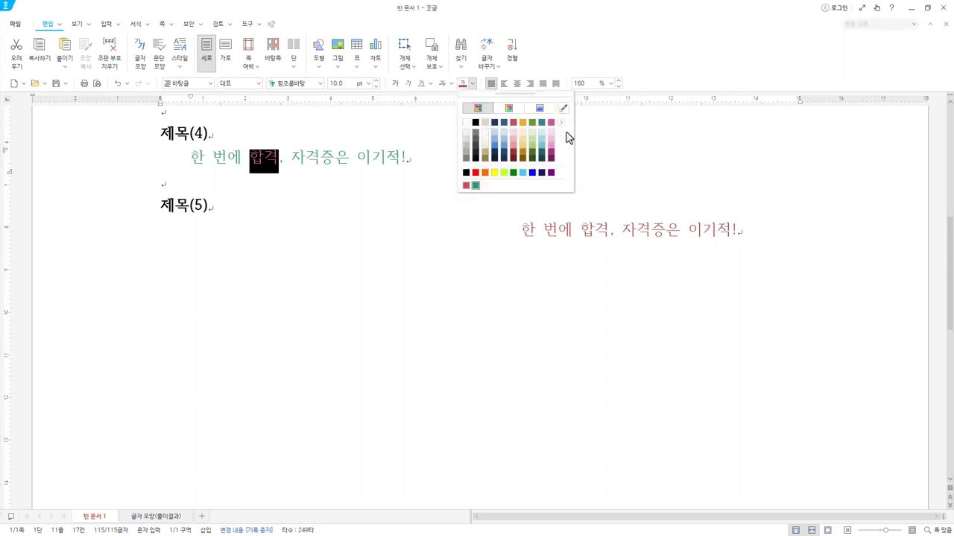
left_click(566, 41)
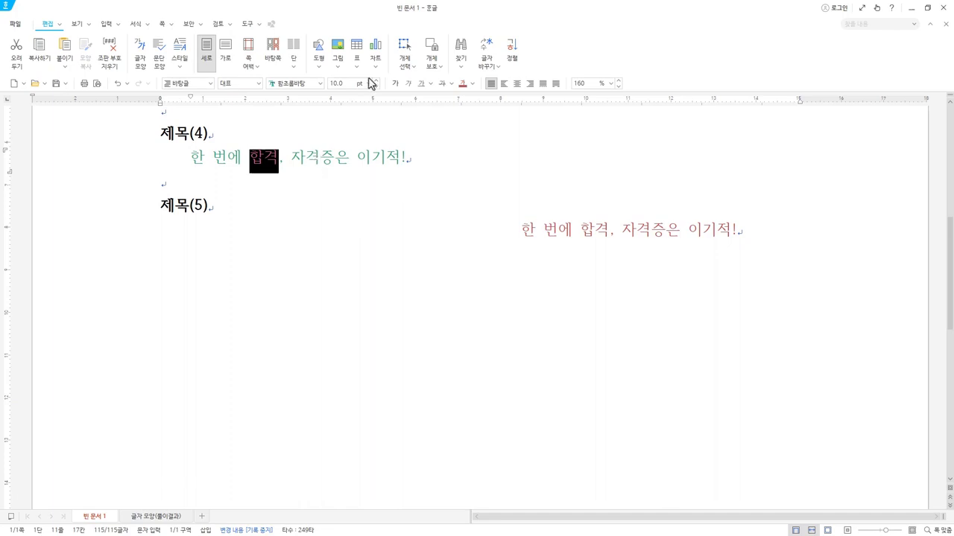
Select the whole sentence under 제목(4), filter all fonts by 돋, and set the sentence's font to 돋움.
left_click(336, 159)
left_click_drag(192, 159, 422, 161)
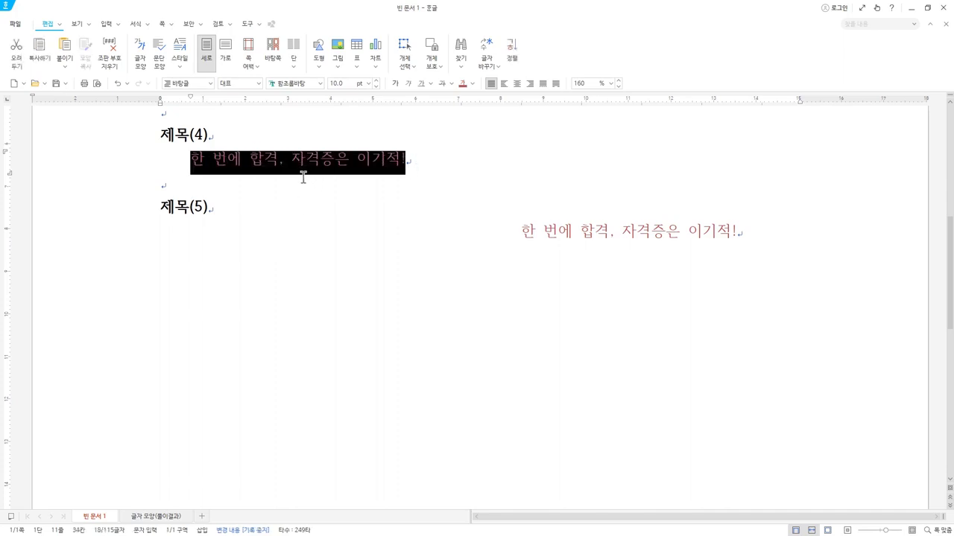
left_click(302, 88)
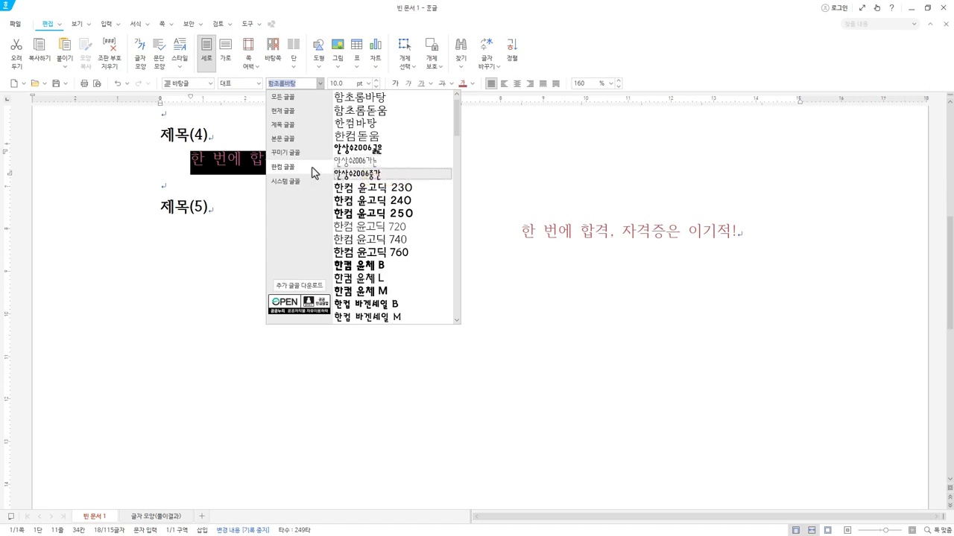
left_click(290, 100)
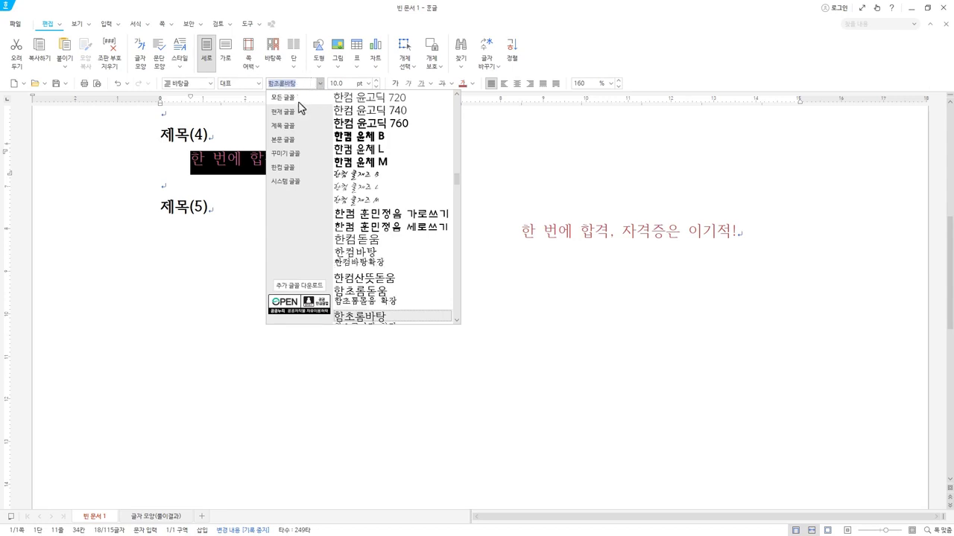
type("돋")
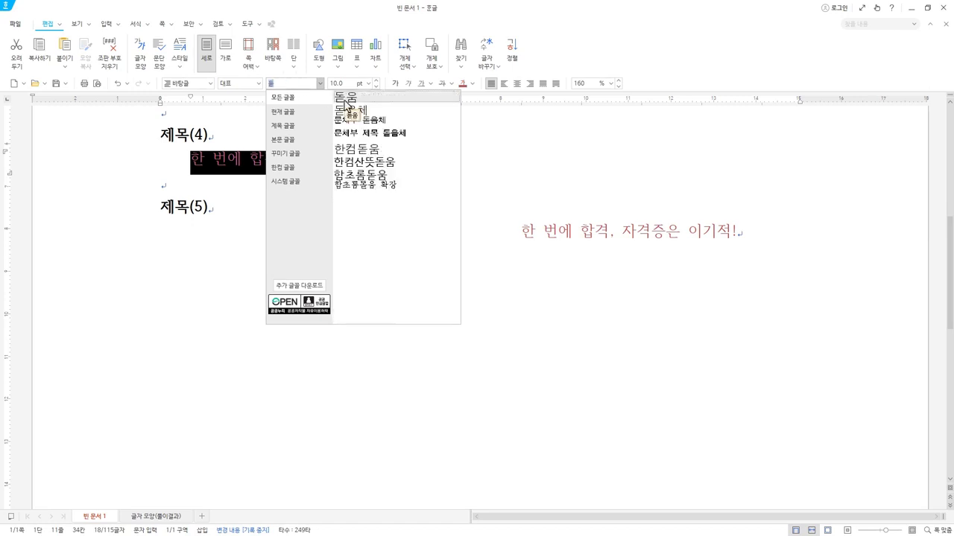
left_click(289, 82)
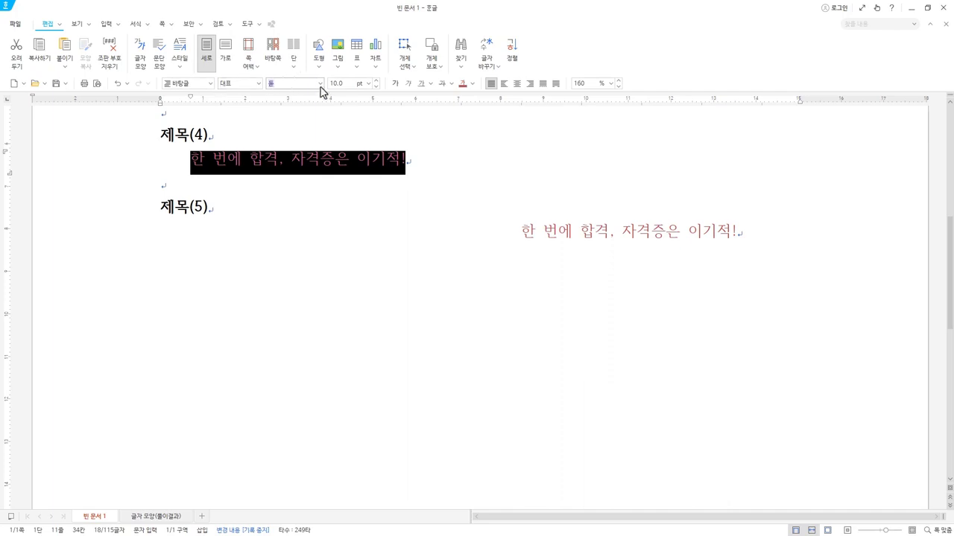
left_click(320, 83)
left_click(320, 84)
left_click(302, 83)
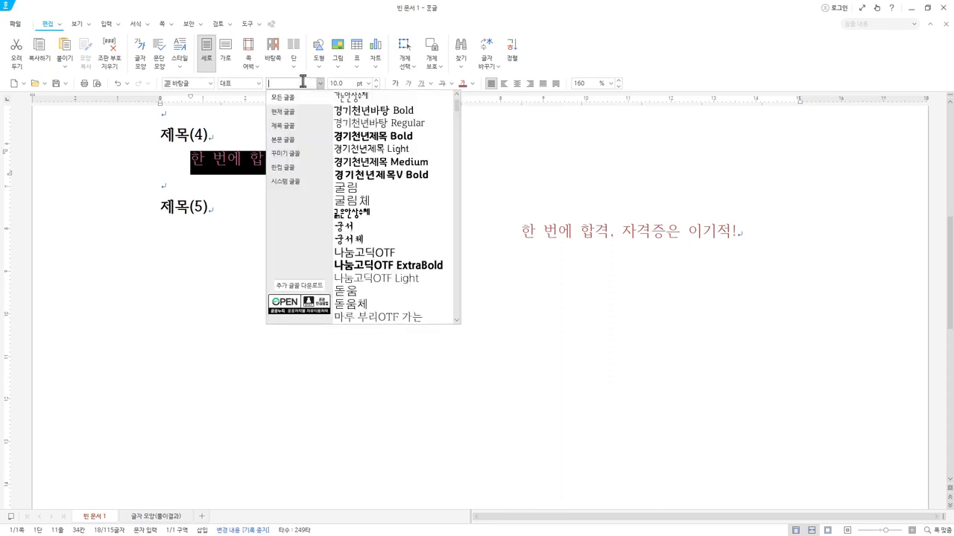
type("돋")
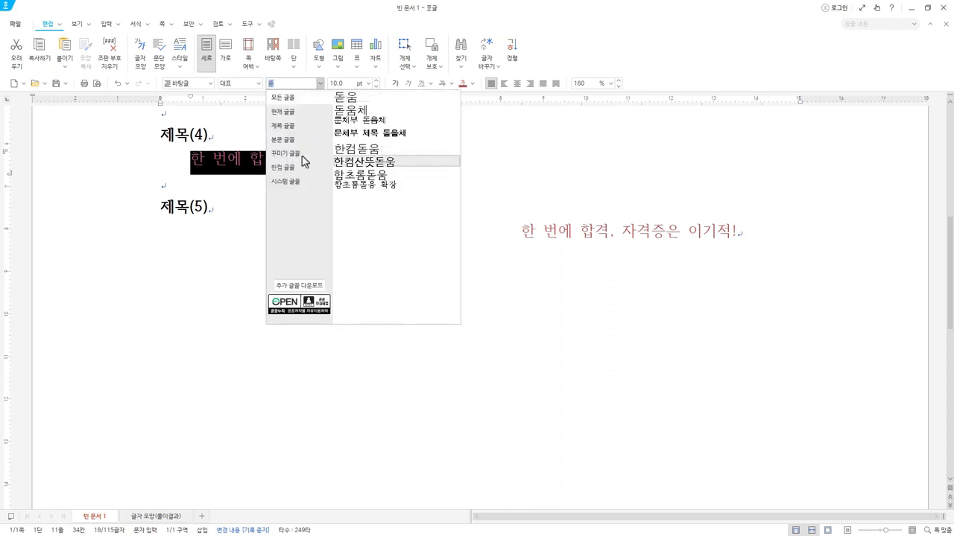
left_click(350, 97)
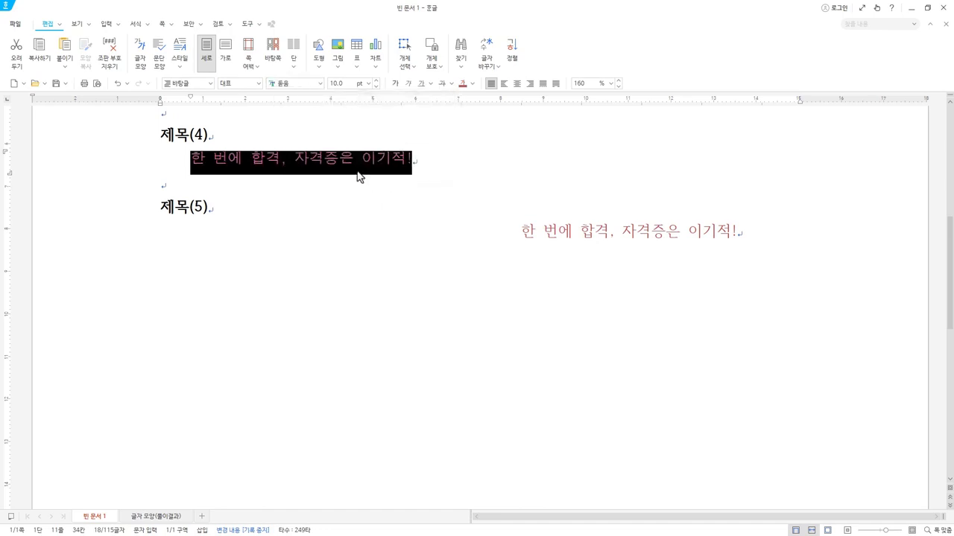
left_click(330, 175)
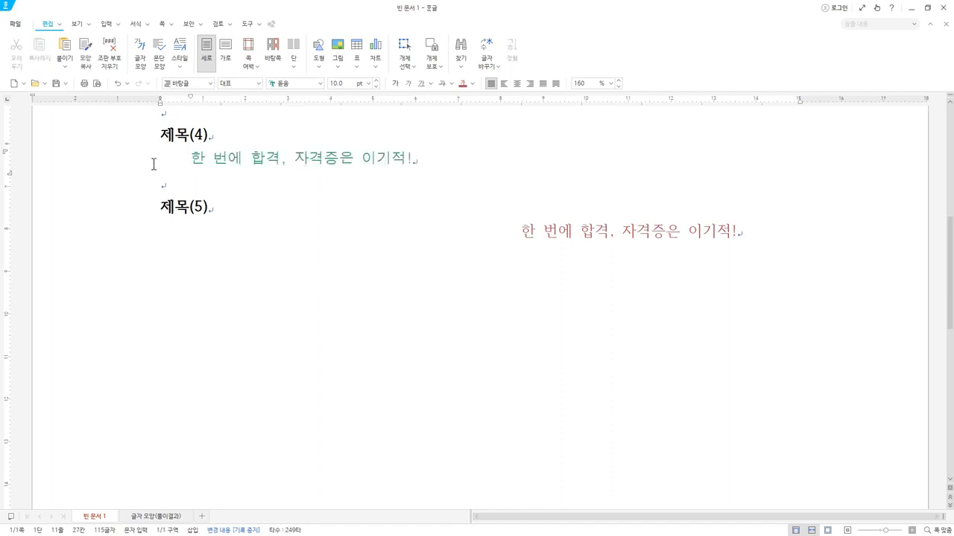
left_click(66, 84)
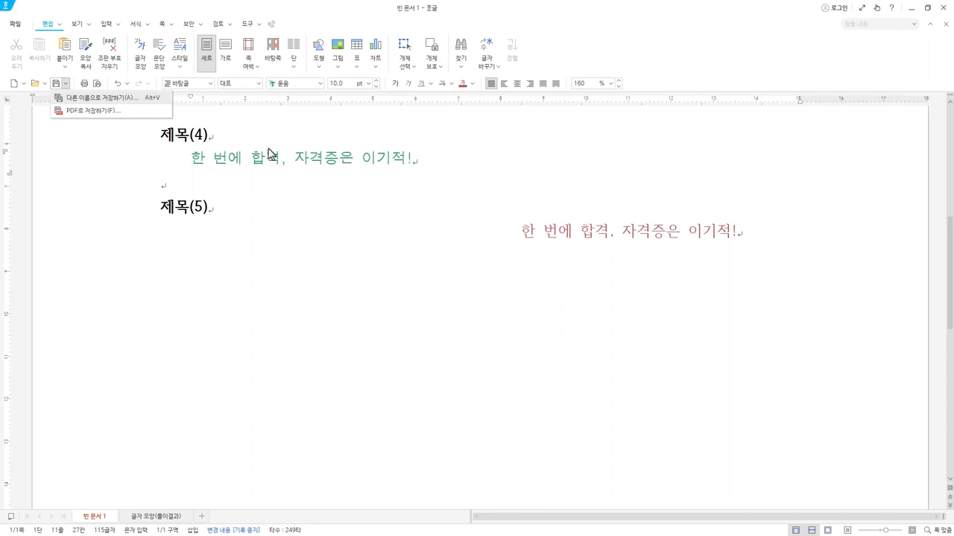
left_click(333, 218)
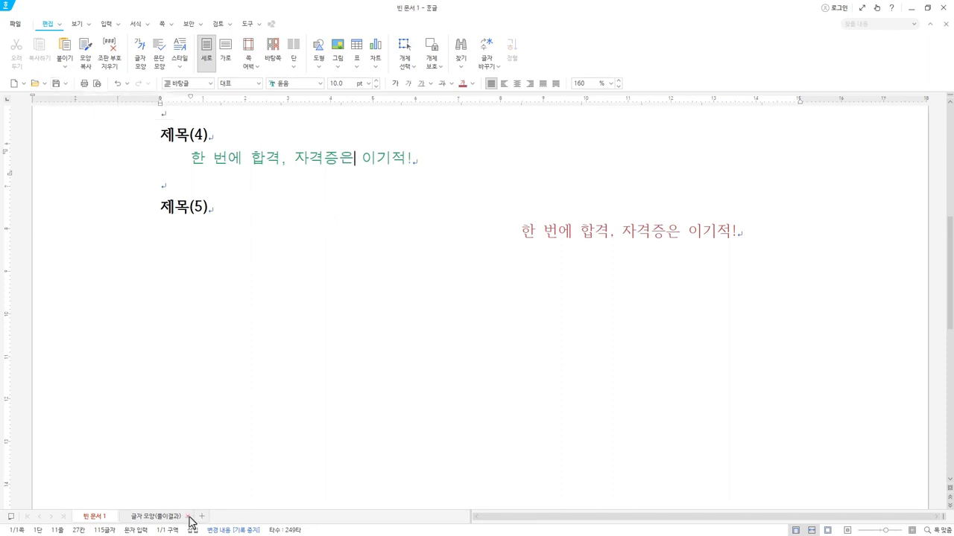